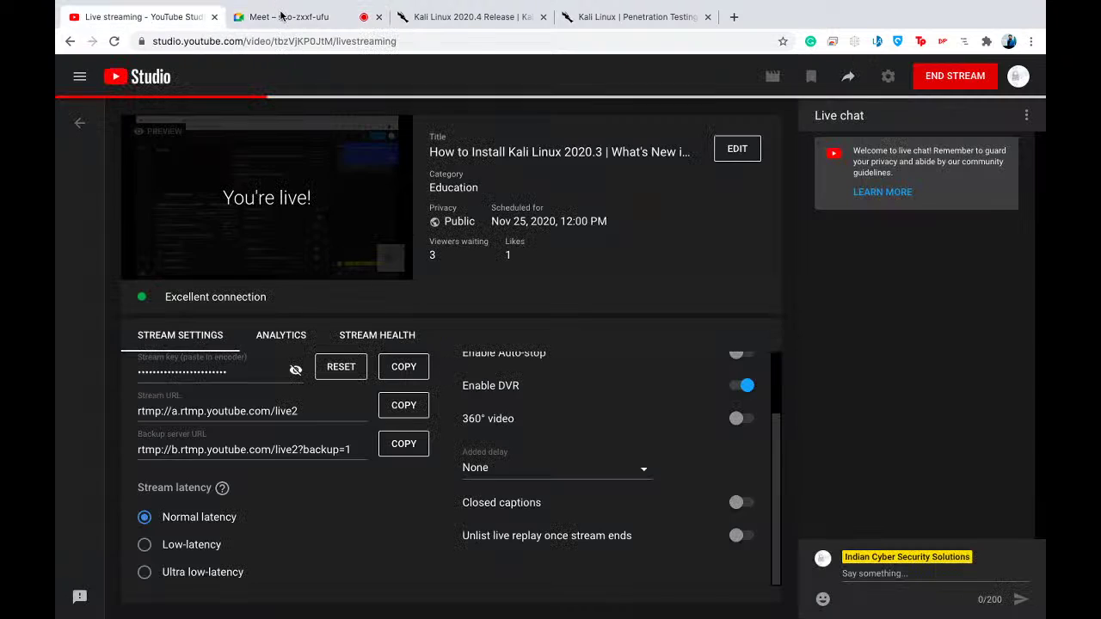
- Return to the two-person Google Meet call and raise the system volume to hear the guest
click(271, 18)
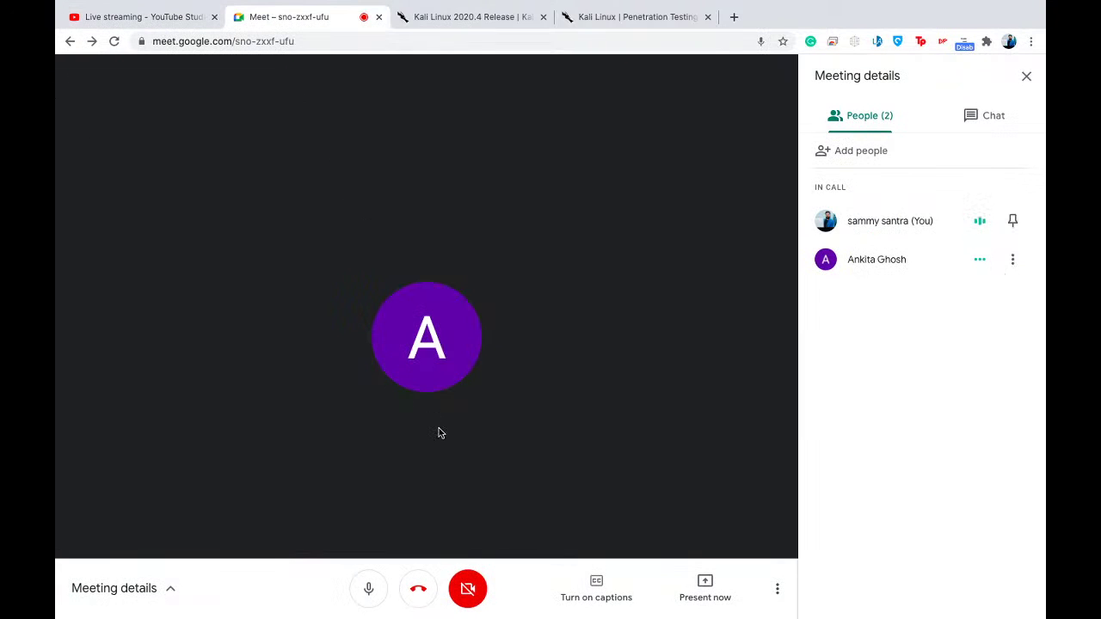
key(XF86AudioRaiseVolume)
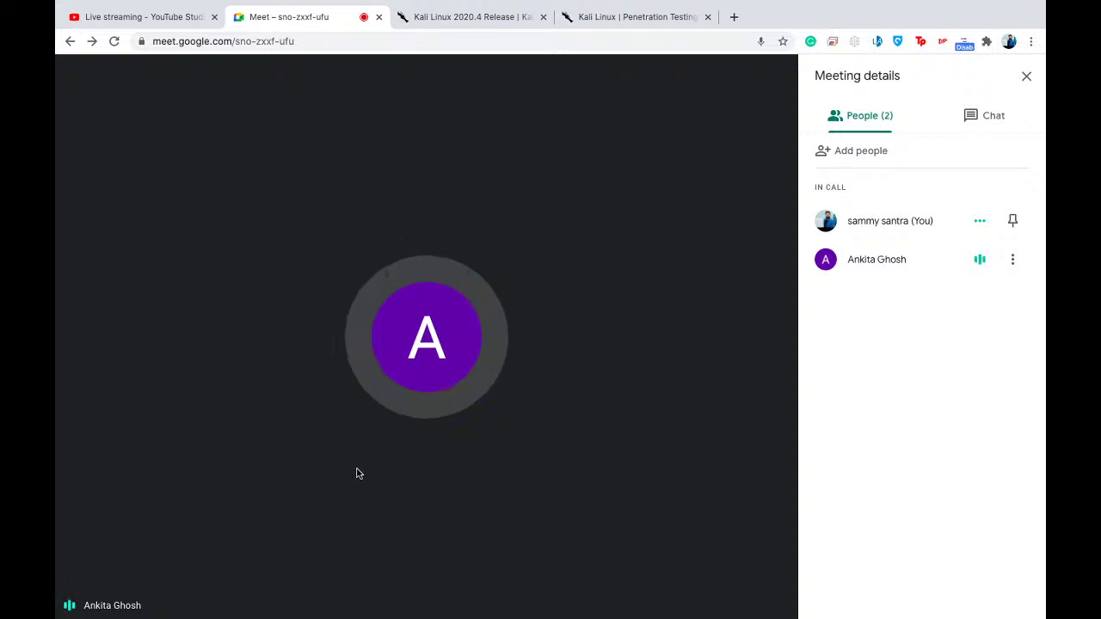
key(ctrl+Left)
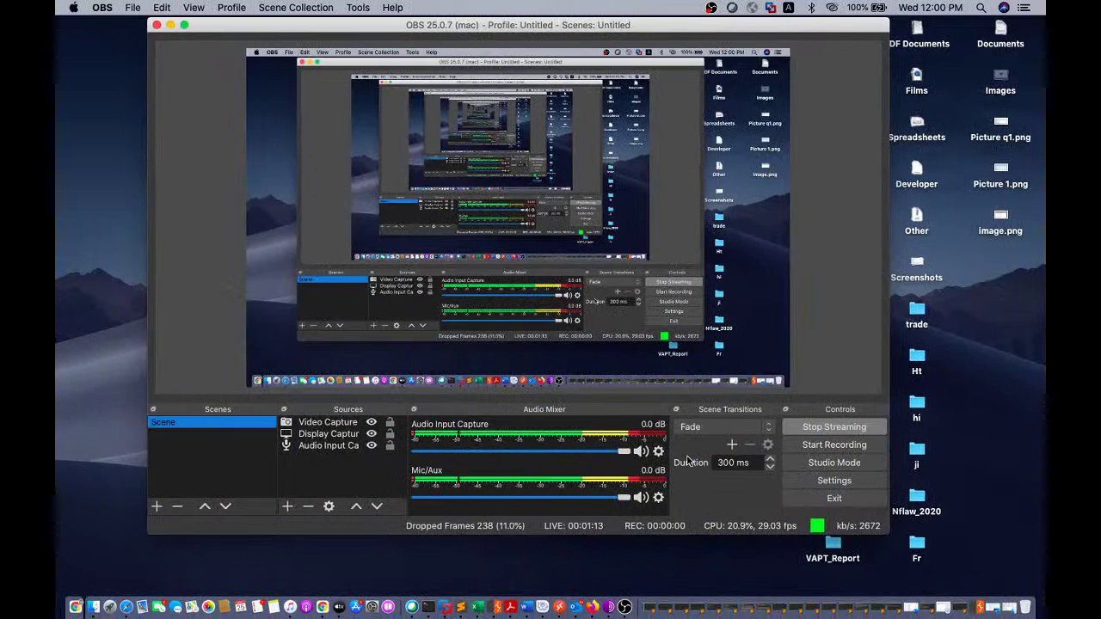
key(ctrl+Right)
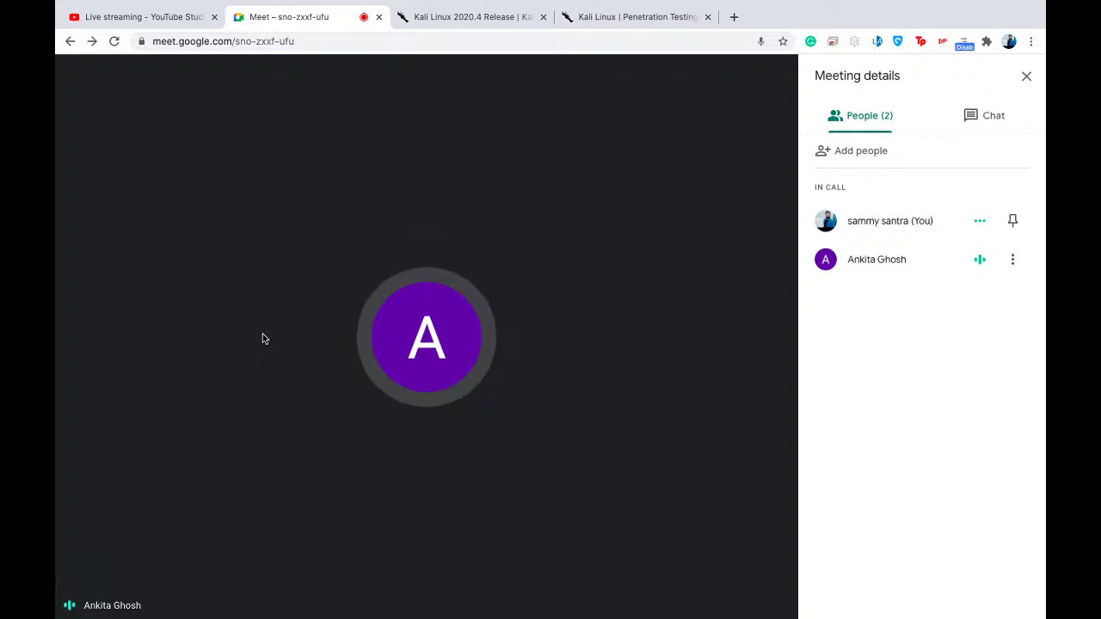
- Switch to the 'Kali Linux | Penetration Testing' tab to show the kali.org homepage
mouse_move(234, 518)
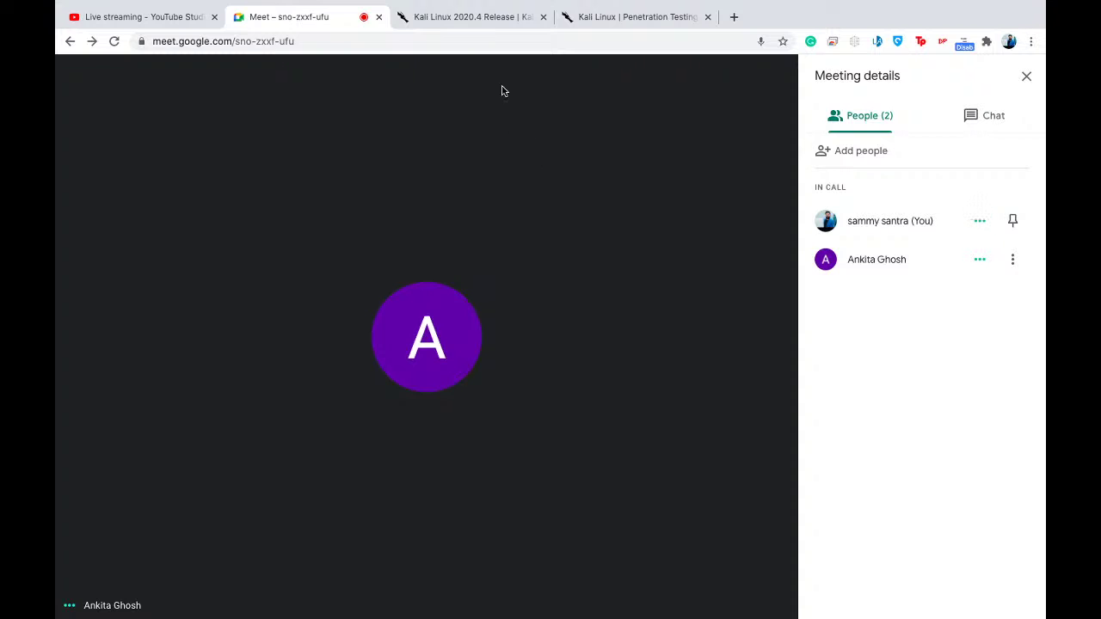
click(585, 18)
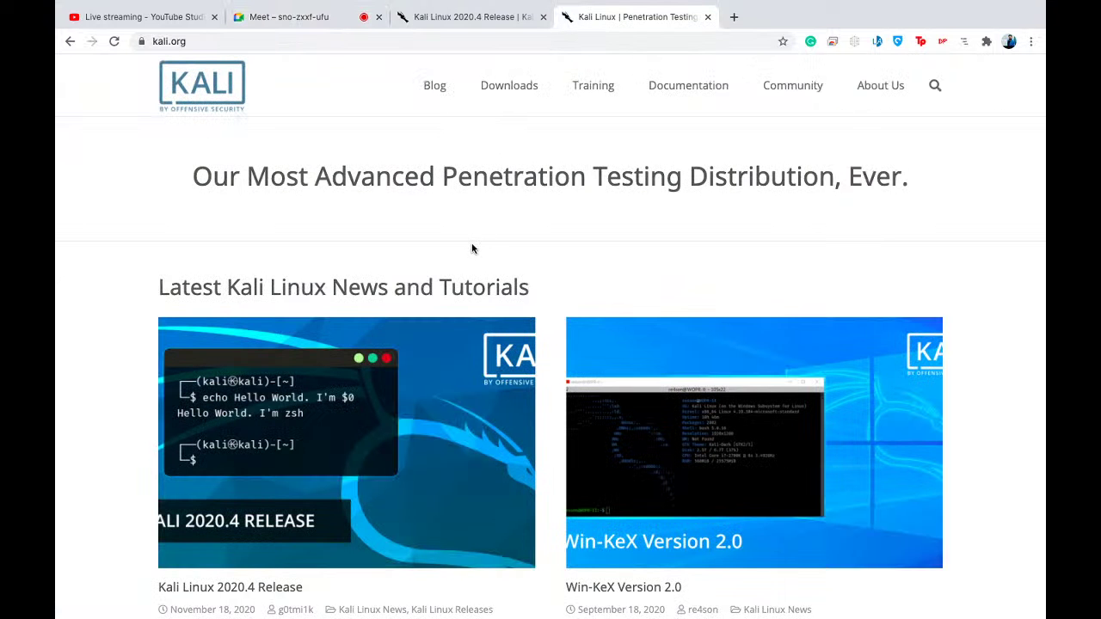
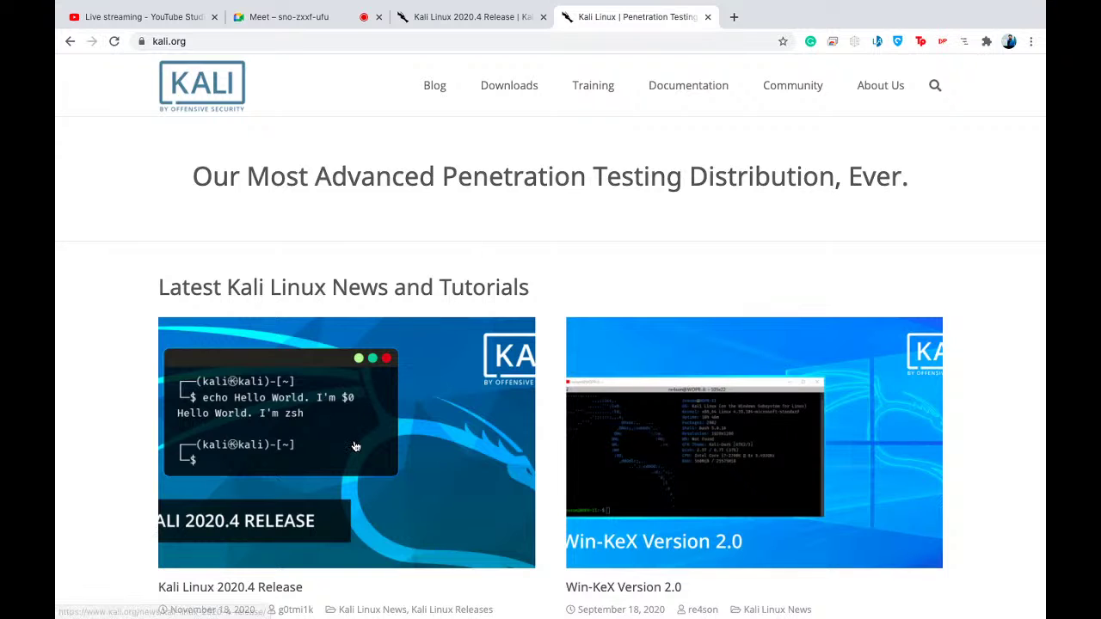
- Switch to the Kali Linux 2020.4 Release article and scroll to its list of changes since 2020.3
scroll(353, 445, down, 5)
scroll(354, 445, down, 2)
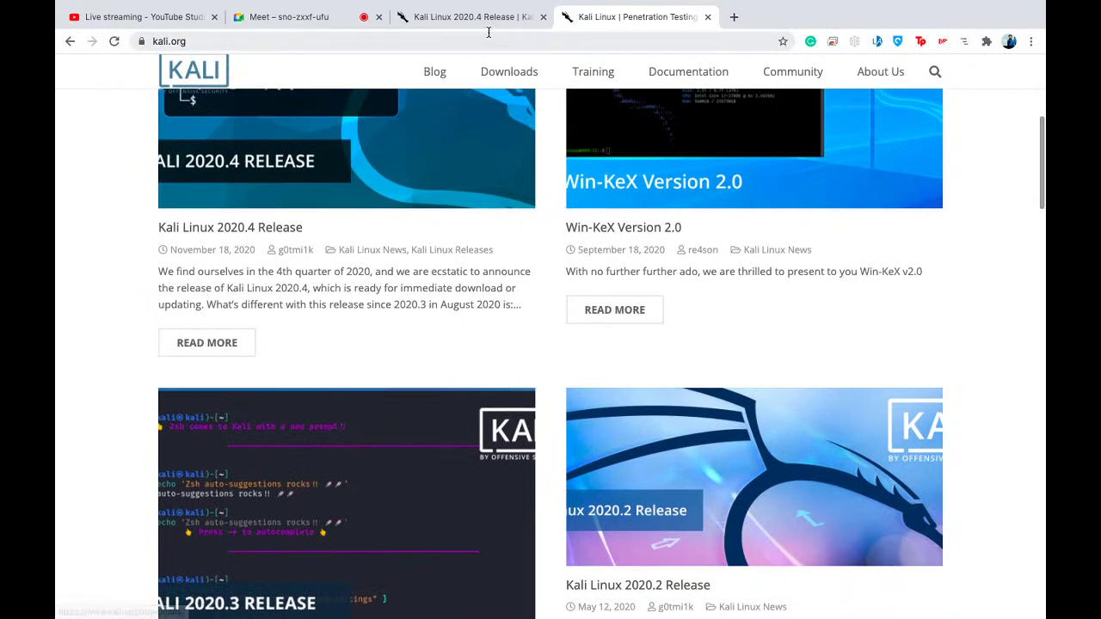
click(483, 18)
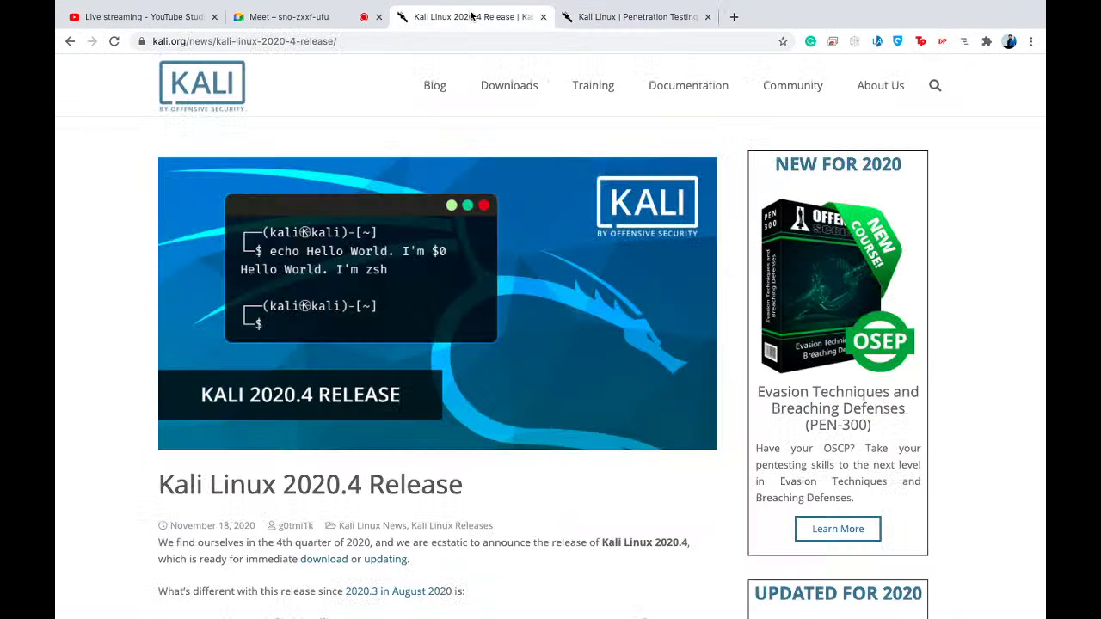
scroll(377, 420, down, 2)
scroll(376, 419, down, 3)
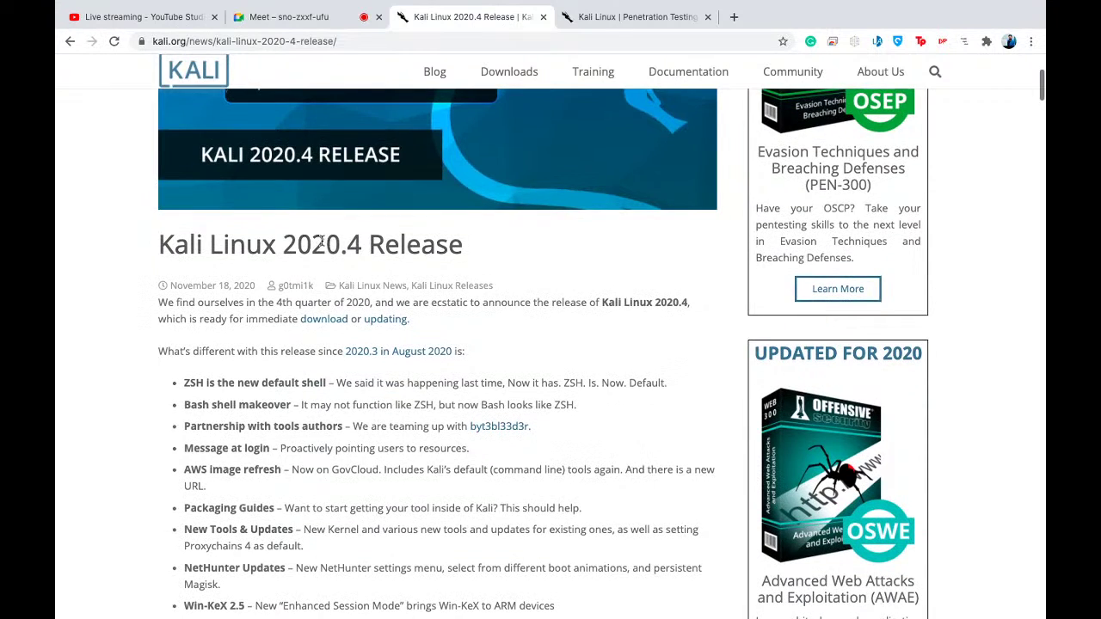
scroll(406, 369, down, 2)
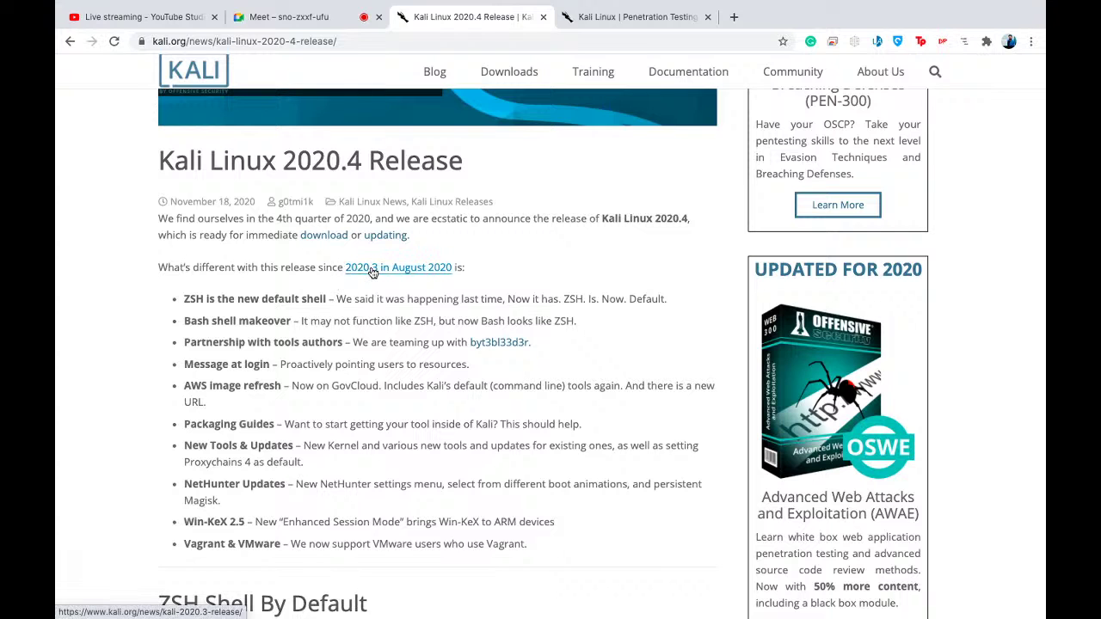
scroll(219, 299, down, 2)
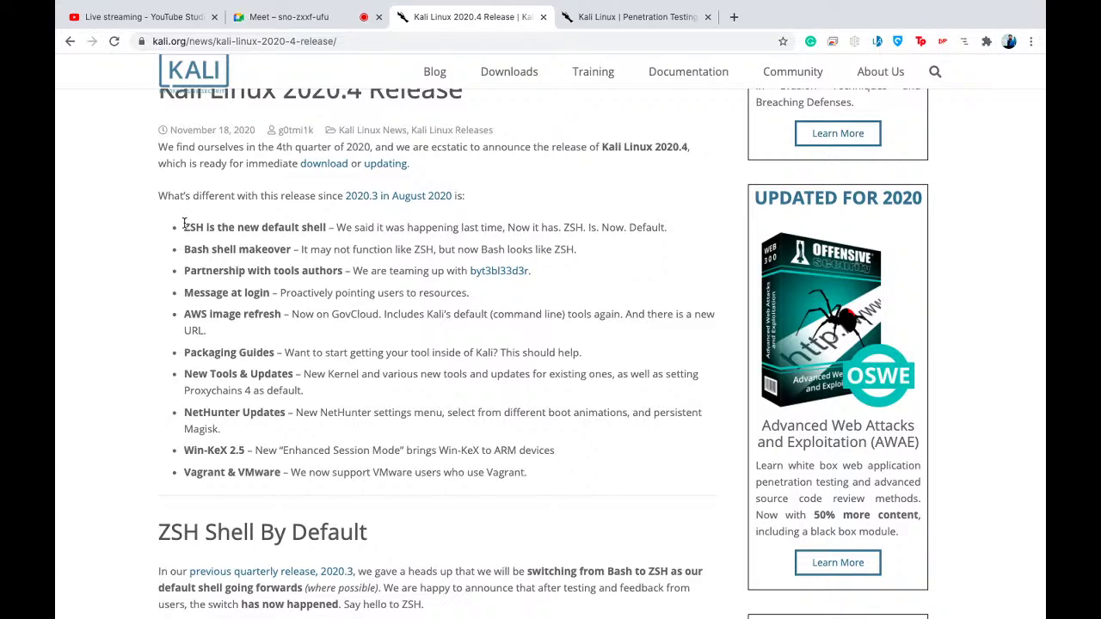
- Select the feature list, then highlight the word ZSH in the 'ZSH is the new default shell' bullet
drag(182, 227, 503, 484)
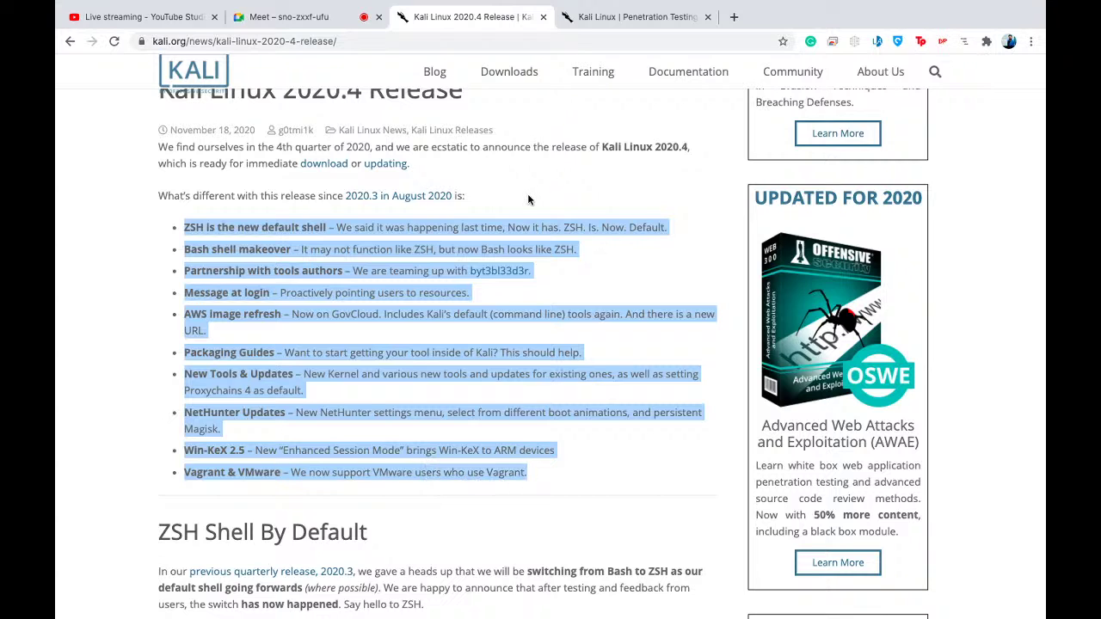
double_click(193, 229)
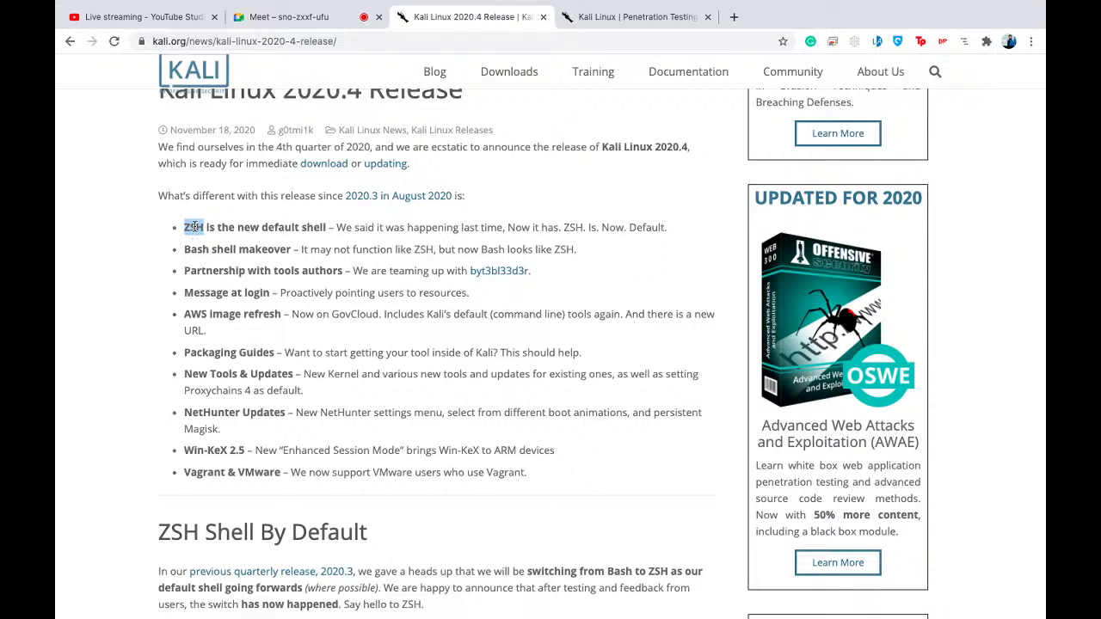
double_click(195, 229)
- Minimise OBS and bring up VMware Fusion's recent virtual machines, including Kali-Linux-2019.4, from the Dock
key(ctrl+Left)
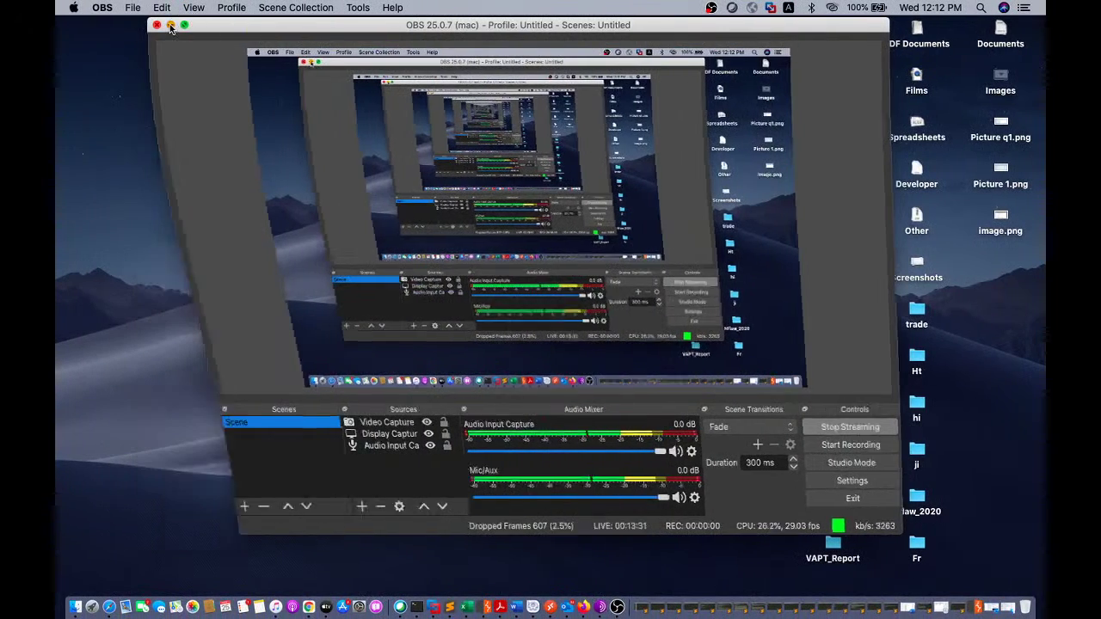
click(170, 26)
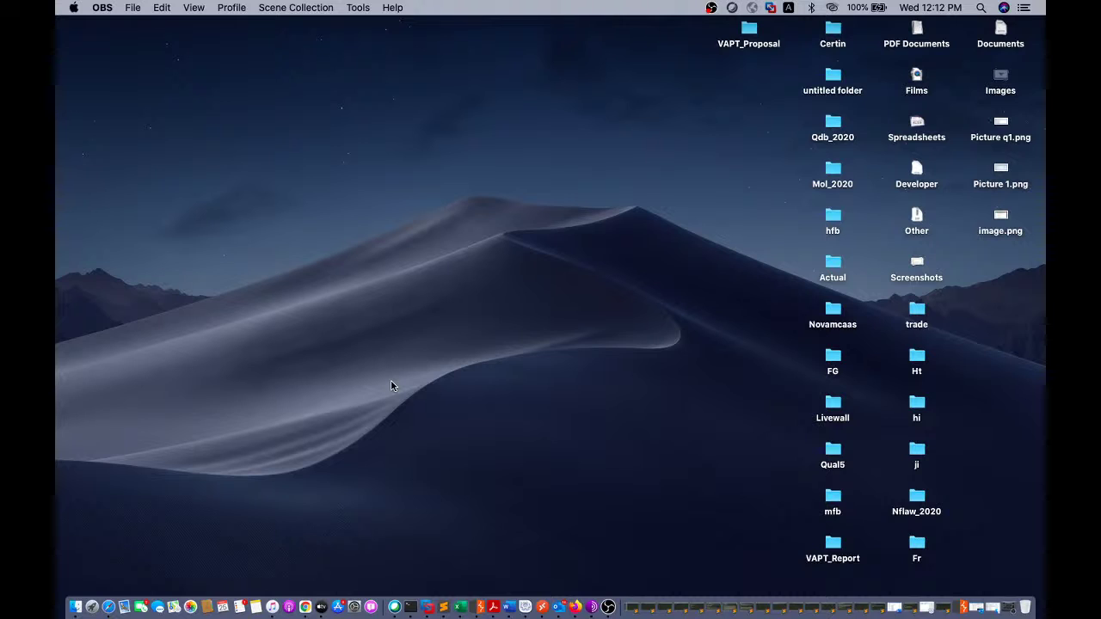
right_click(426, 609)
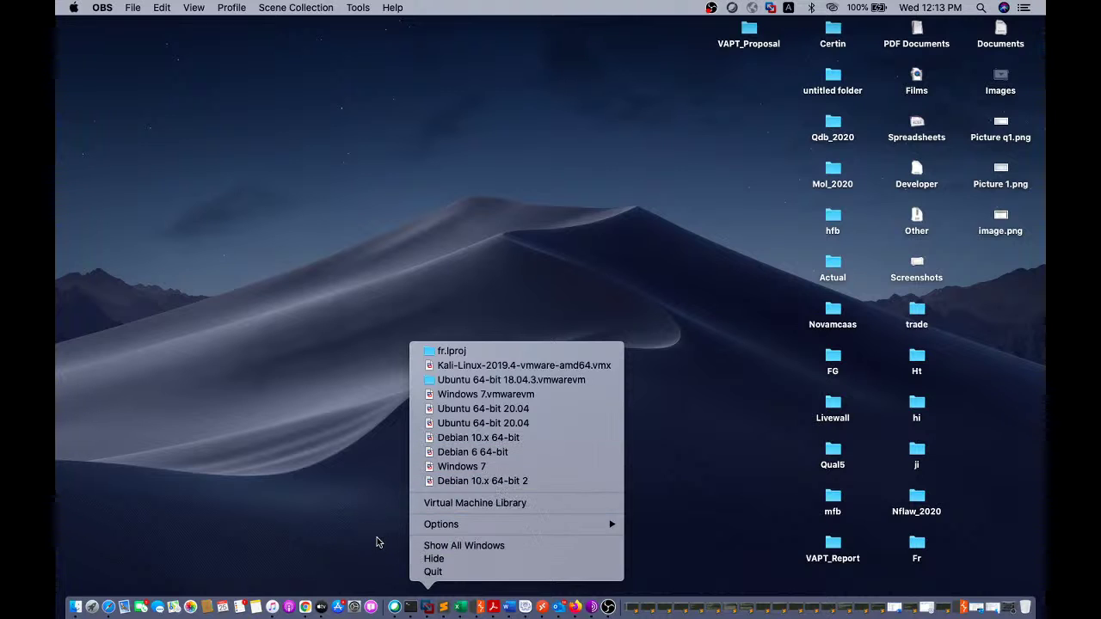
- Dismiss the VMware Fusion Dock menu, leaving the plain macOS desktop
click(376, 542)
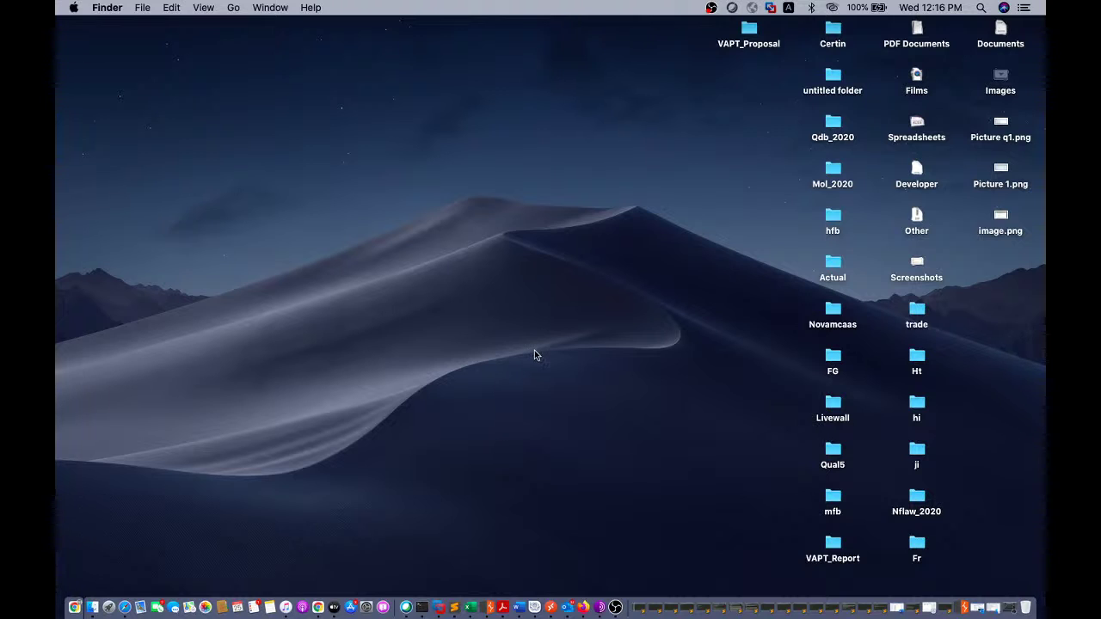
- Open VMware Fusion's Virtual Machine Library, glance at the Chrome space, and come back to it
click(438, 607)
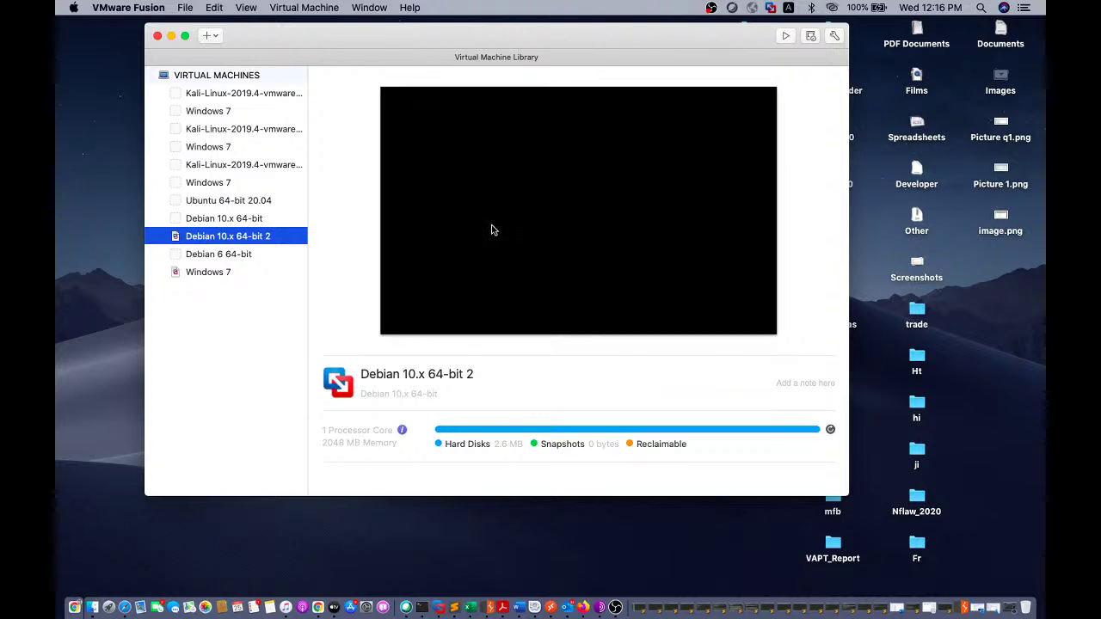
key(ctrl+Right)
key(ctrl+Left)
- From the kali.org tab's Downloads menu, go to the Official Kali Linux Downloads page
key(ctrl+Right)
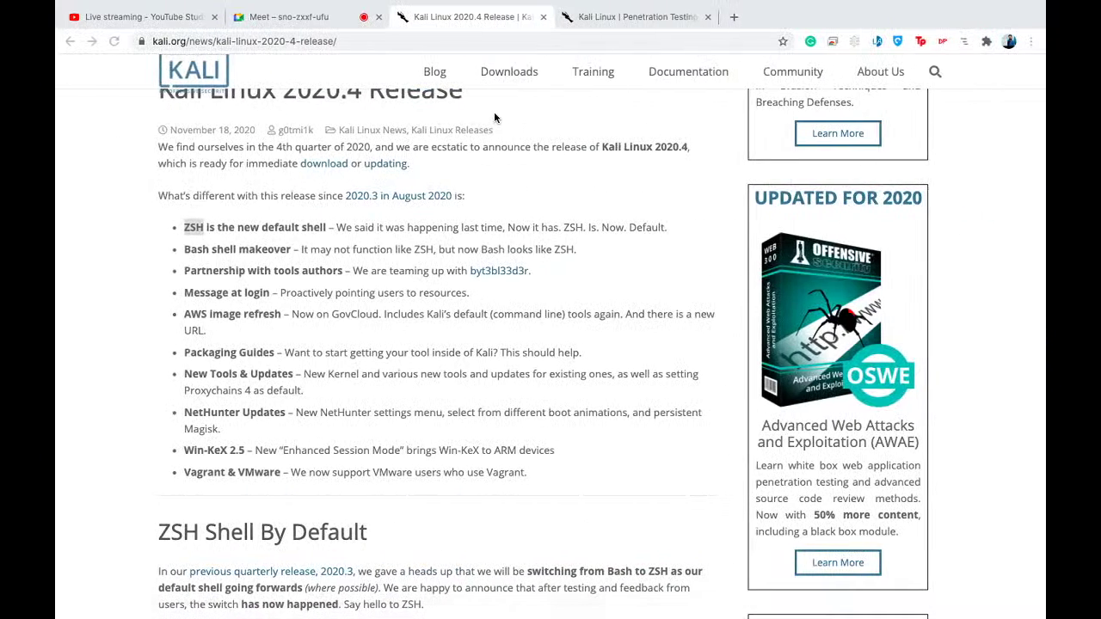
click(609, 14)
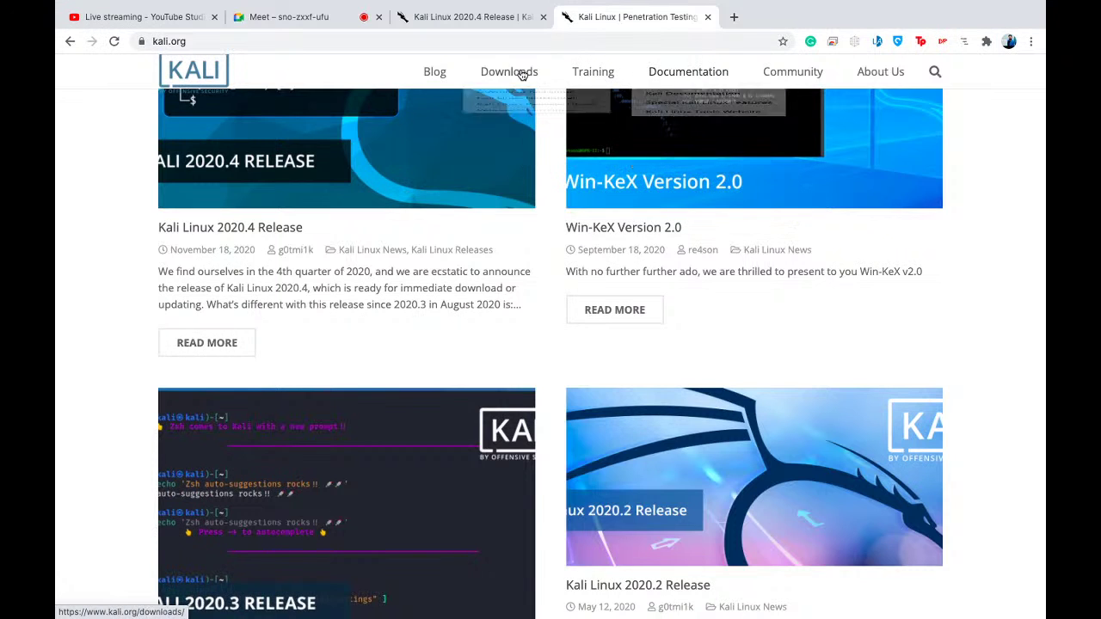
mouse_move(508, 73)
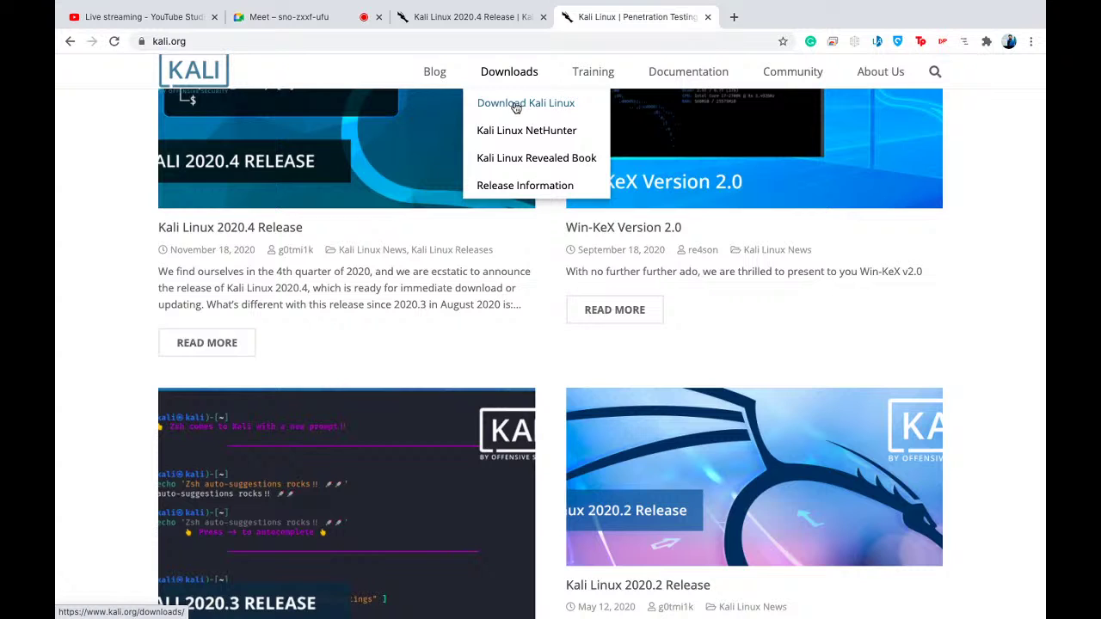
click(517, 106)
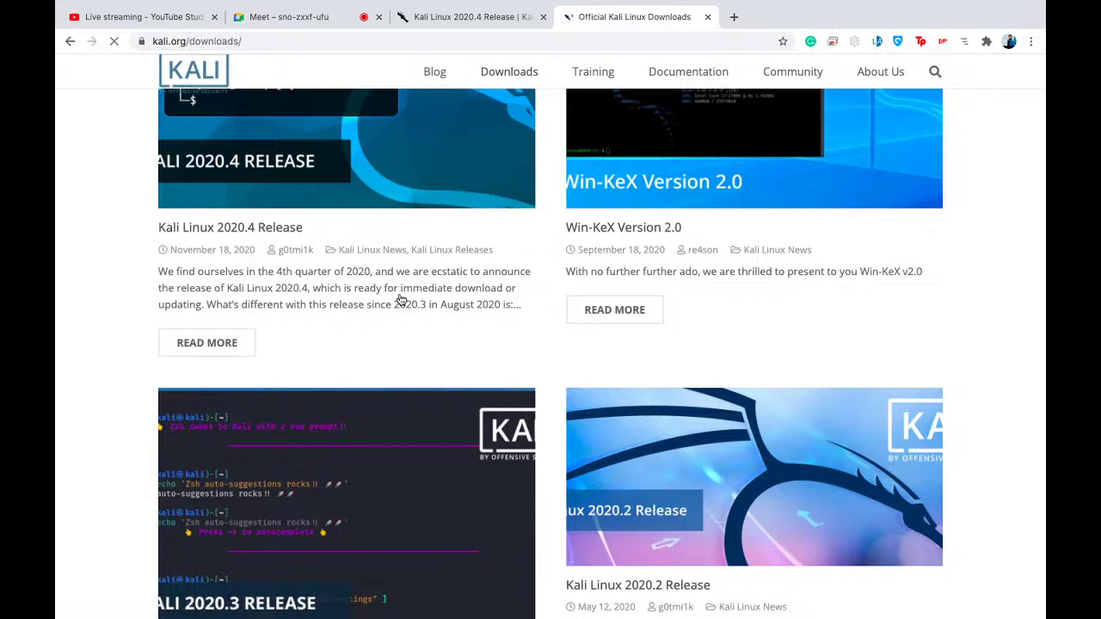
- Scroll the downloads table to locate the 2020.4 Kali Linux 64-Bit (Installer) image at 4.1G
scroll(381, 423, down, 4)
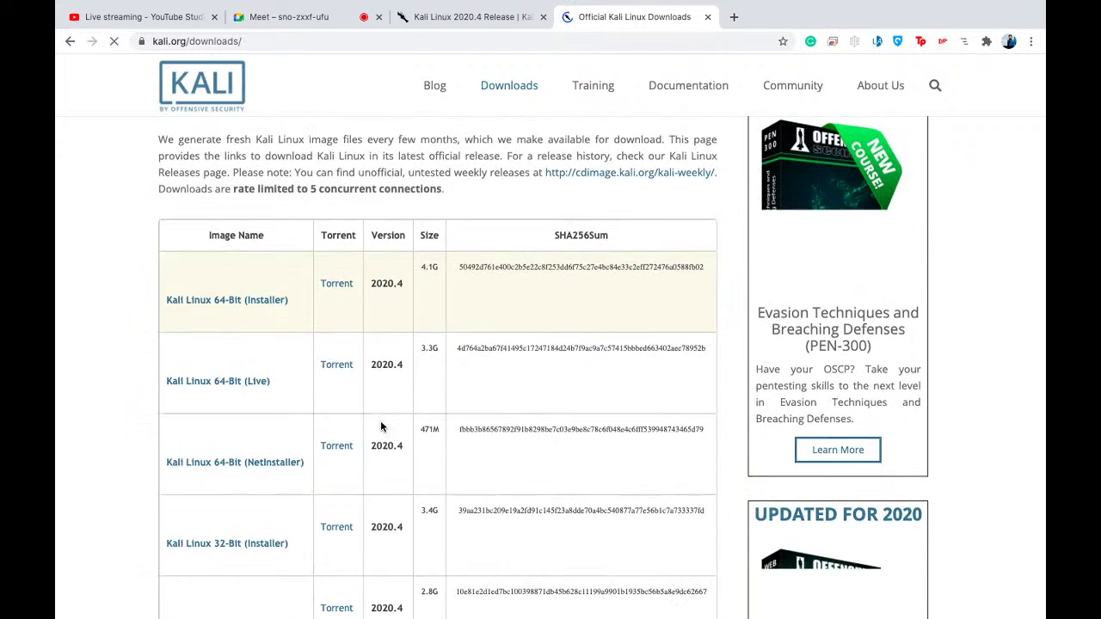
scroll(381, 425, down, 1)
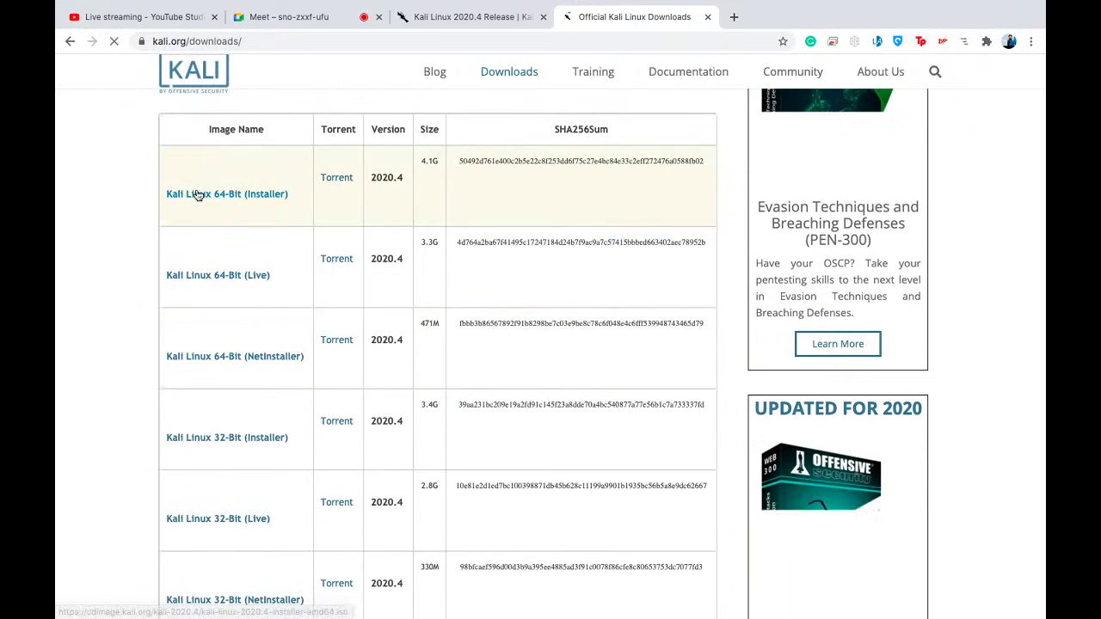
scroll(284, 246, down, 4)
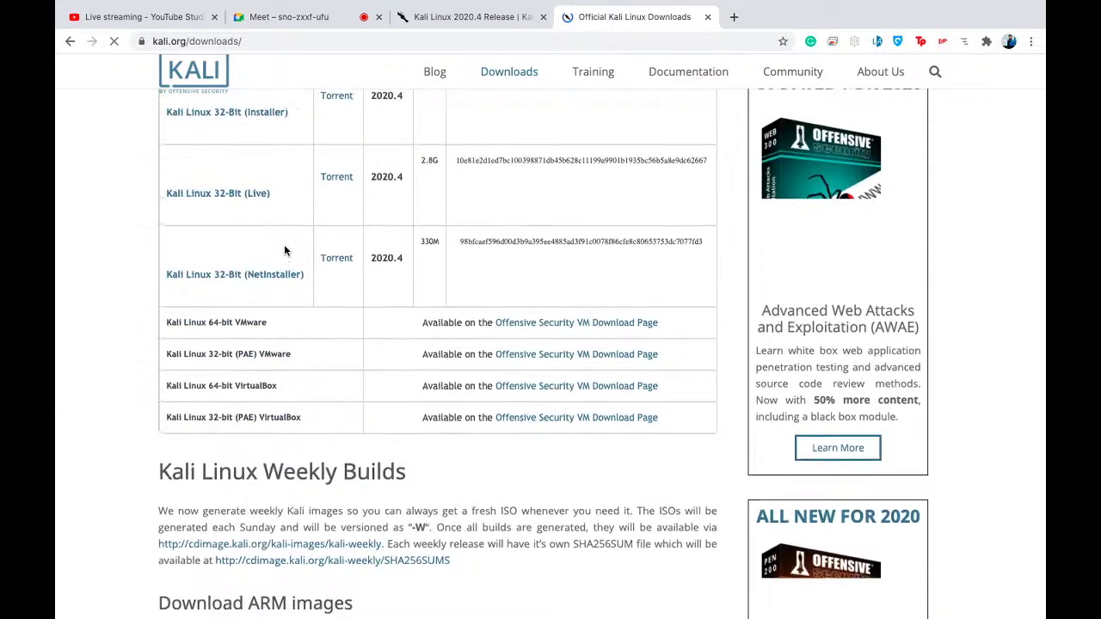
scroll(285, 249, up, 3)
scroll(285, 250, up, 3)
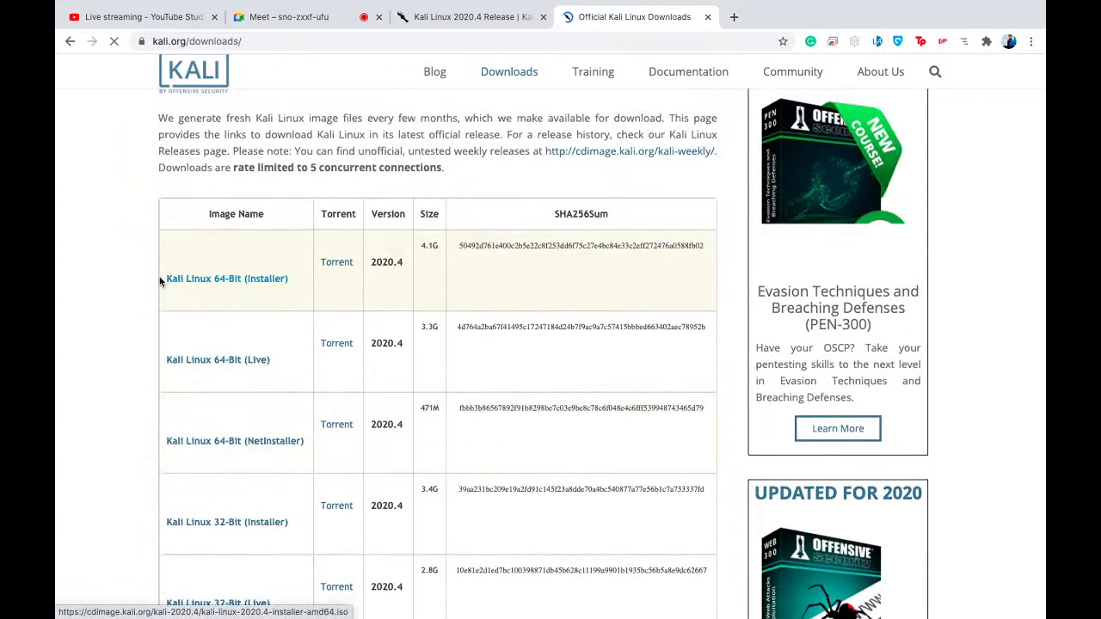
scroll(275, 269, down, 5)
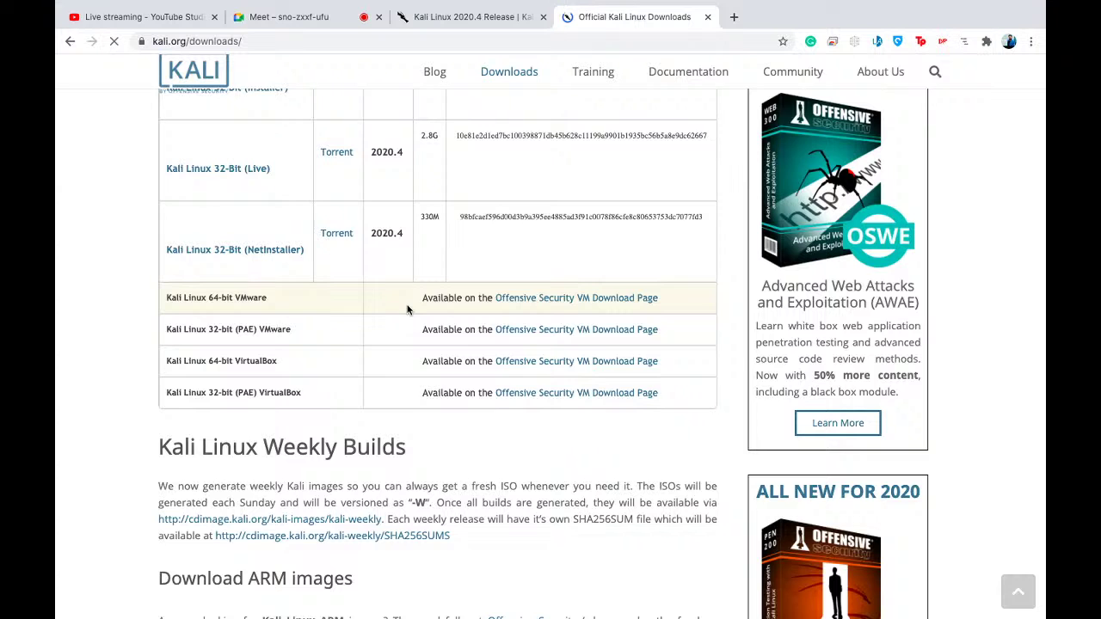
scroll(407, 309, up, 4)
scroll(404, 321, up, 2)
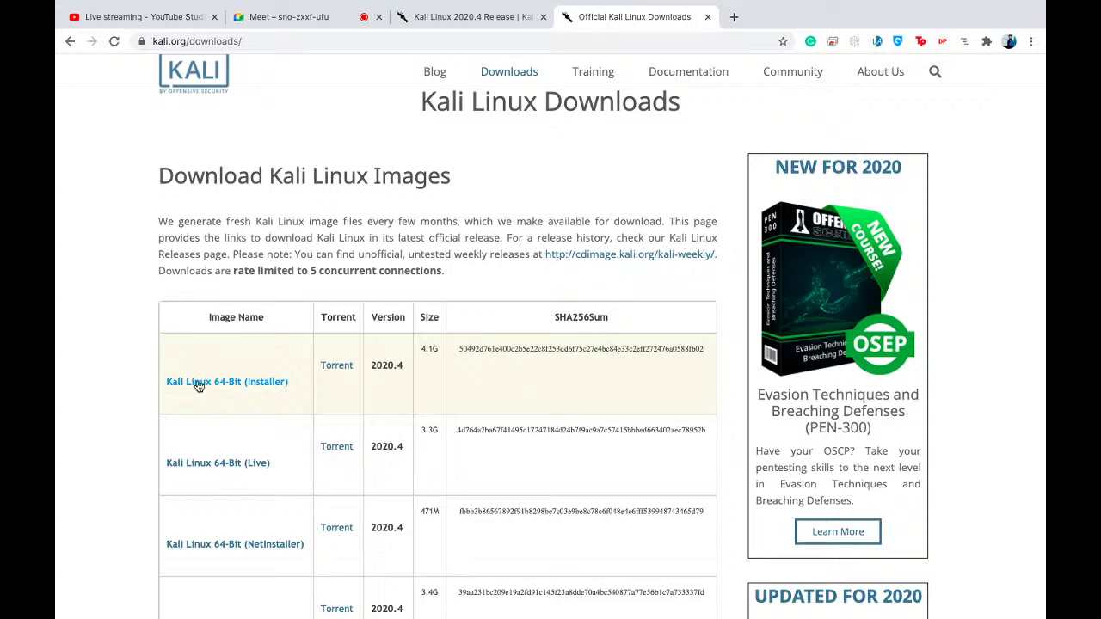
- Check kali-linux-2020.4-installer-amd64.iso (4.3 GB) in Finder's Downloads, then bring back the VMware Fusion library
key(ctrl+Left)
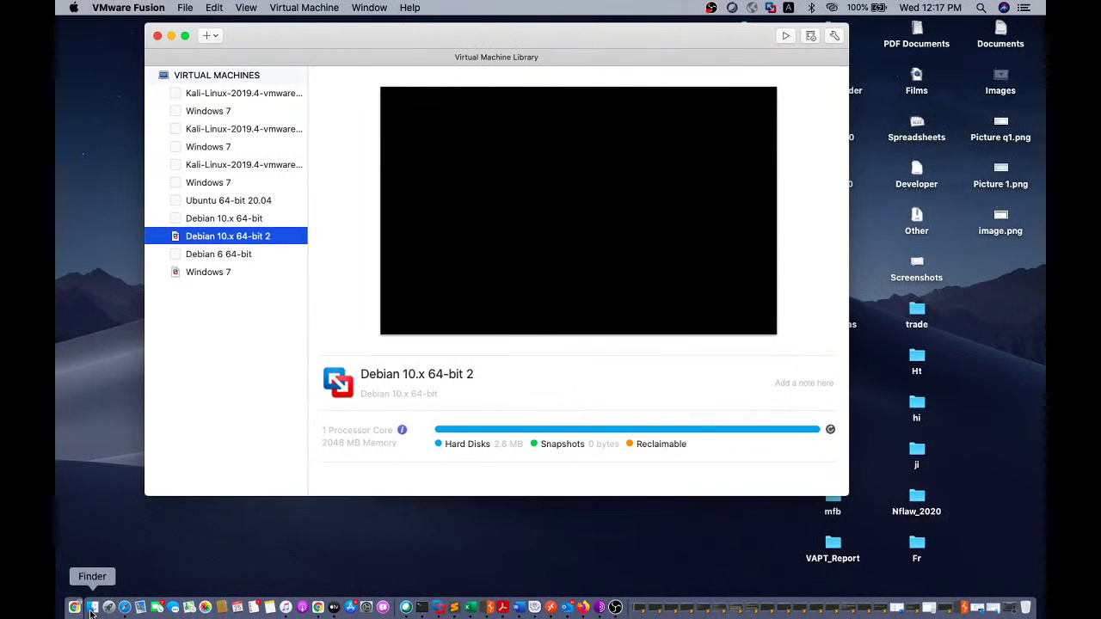
click(92, 607)
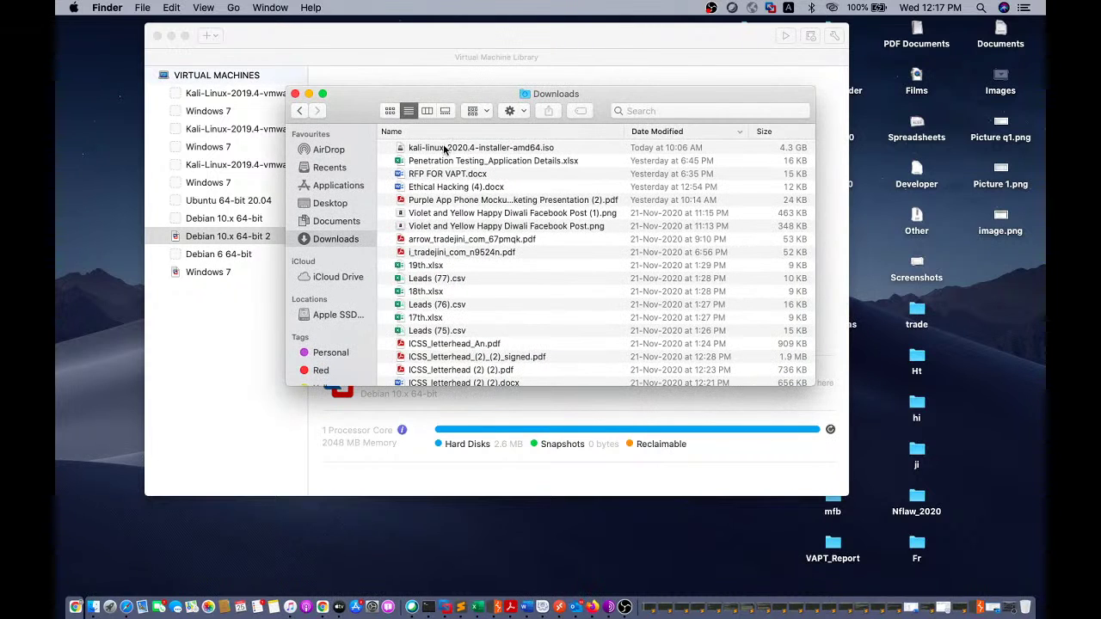
click(448, 150)
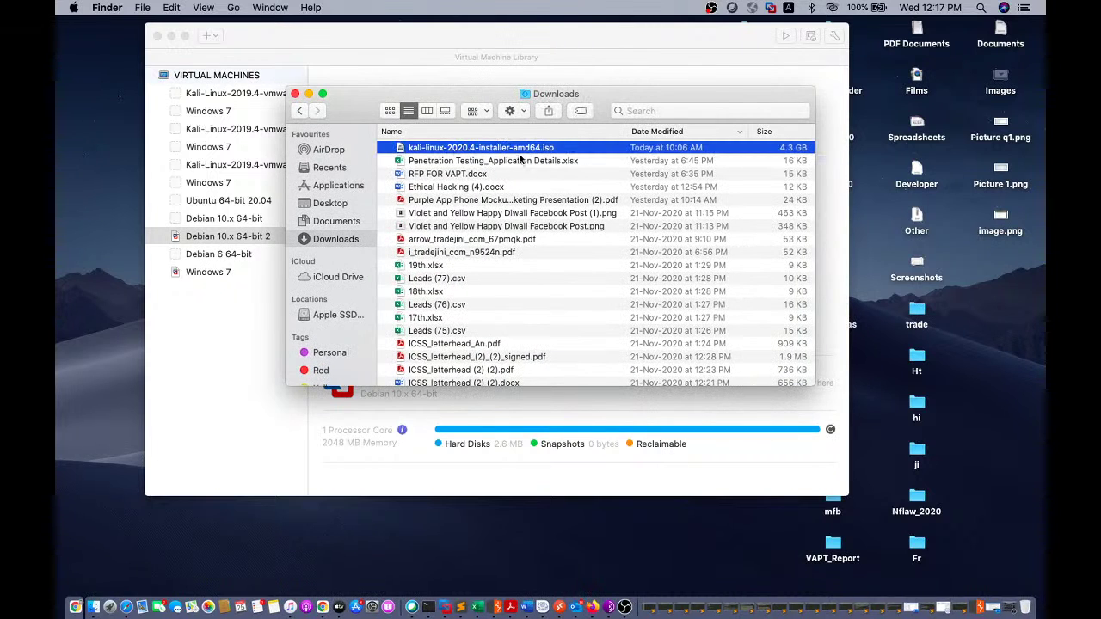
click(385, 46)
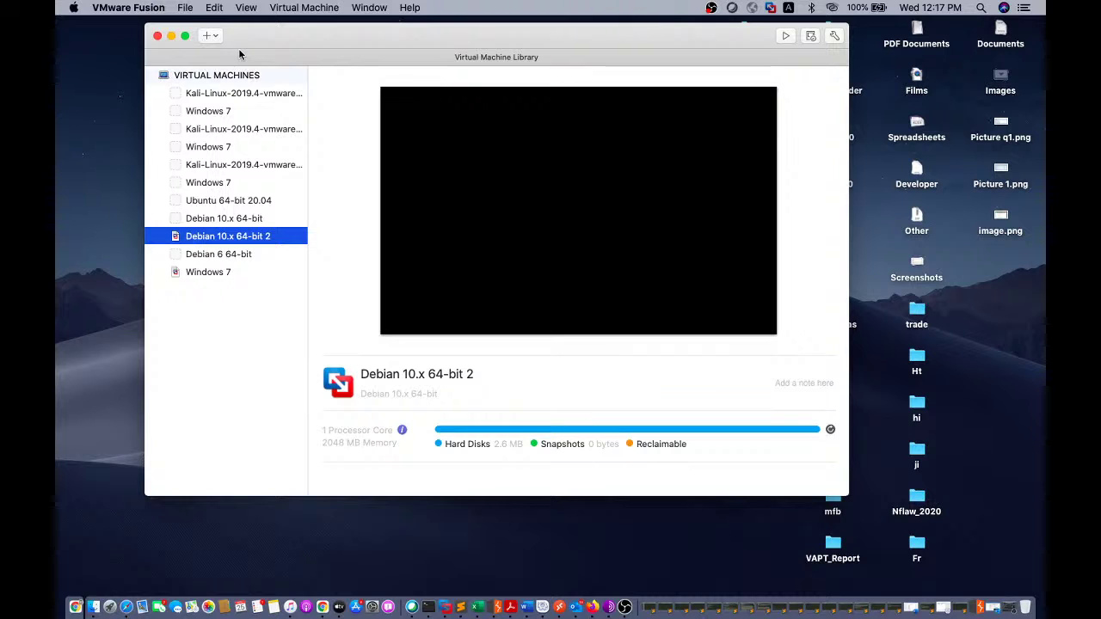
- Choose File > New... to start the new virtual machine assistant
click(187, 9)
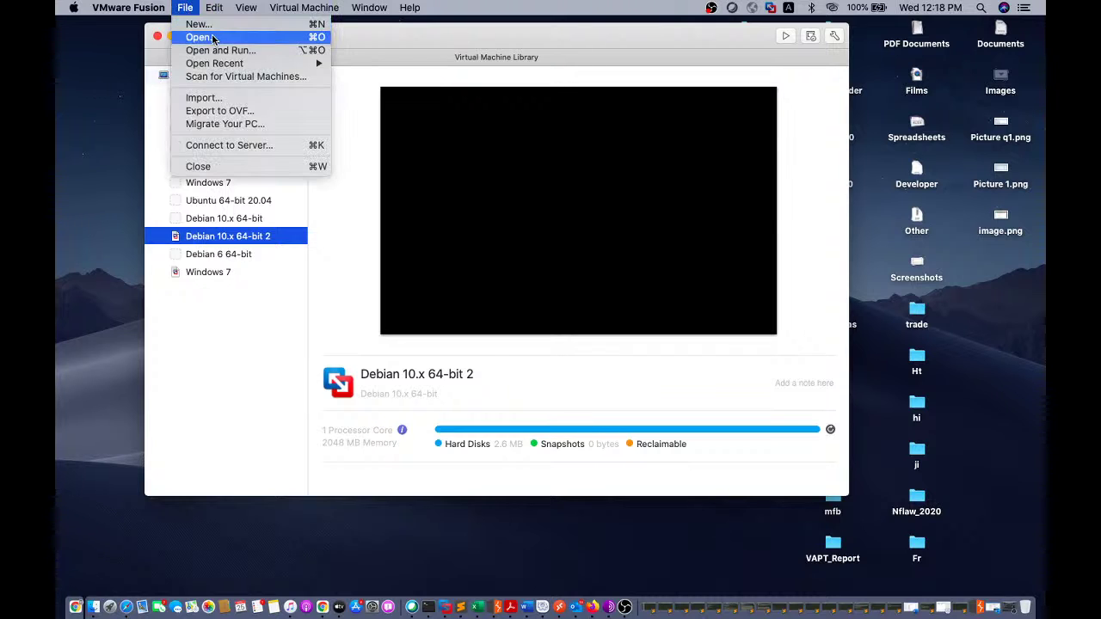
click(197, 24)
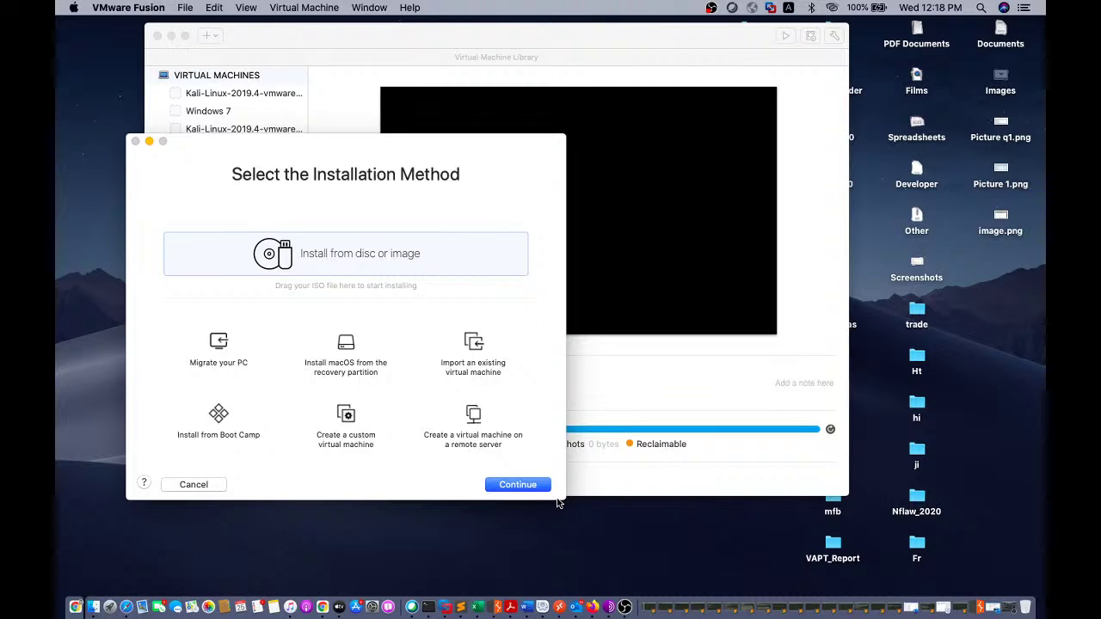
- Add kali-linux-2020.4-installer-amd64.iso from Downloads as the new machine's installation image
click(516, 483)
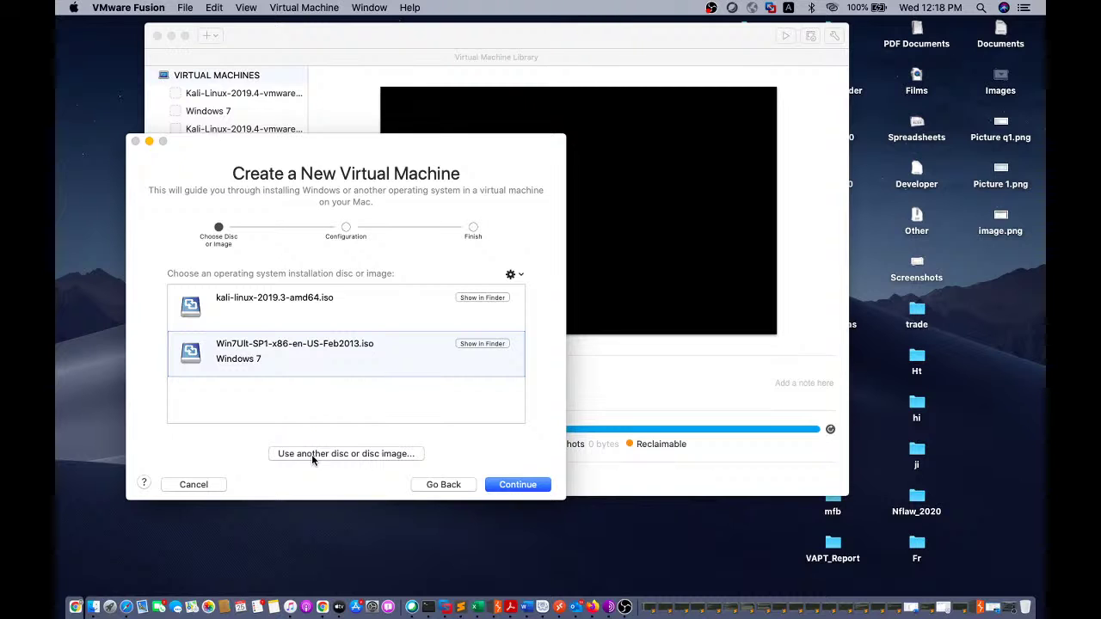
click(311, 454)
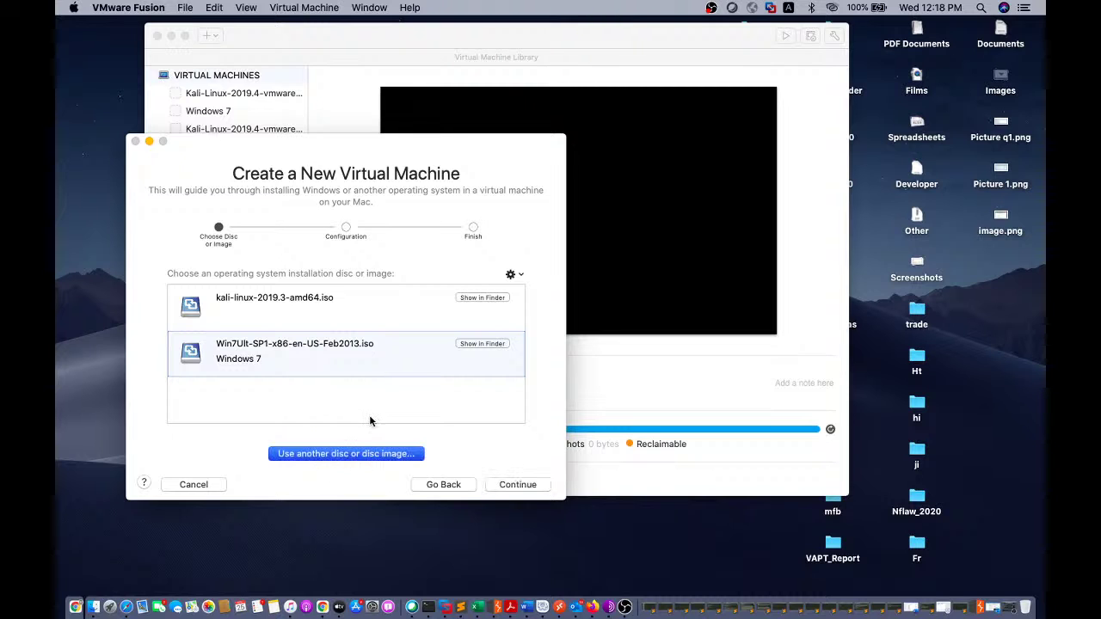
click(344, 454)
click(129, 295)
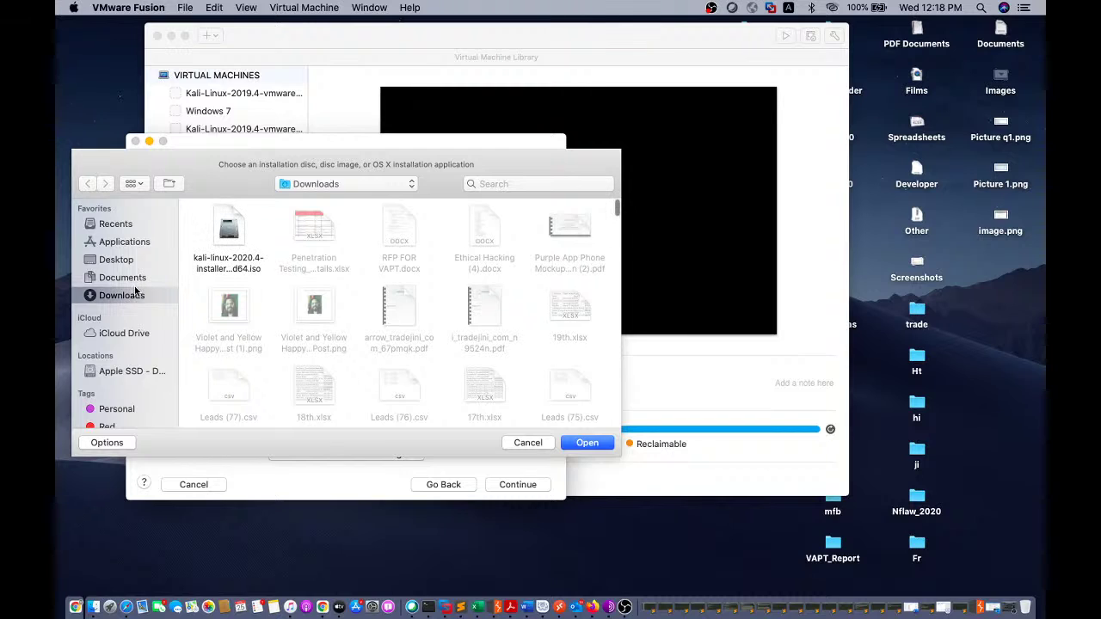
click(229, 231)
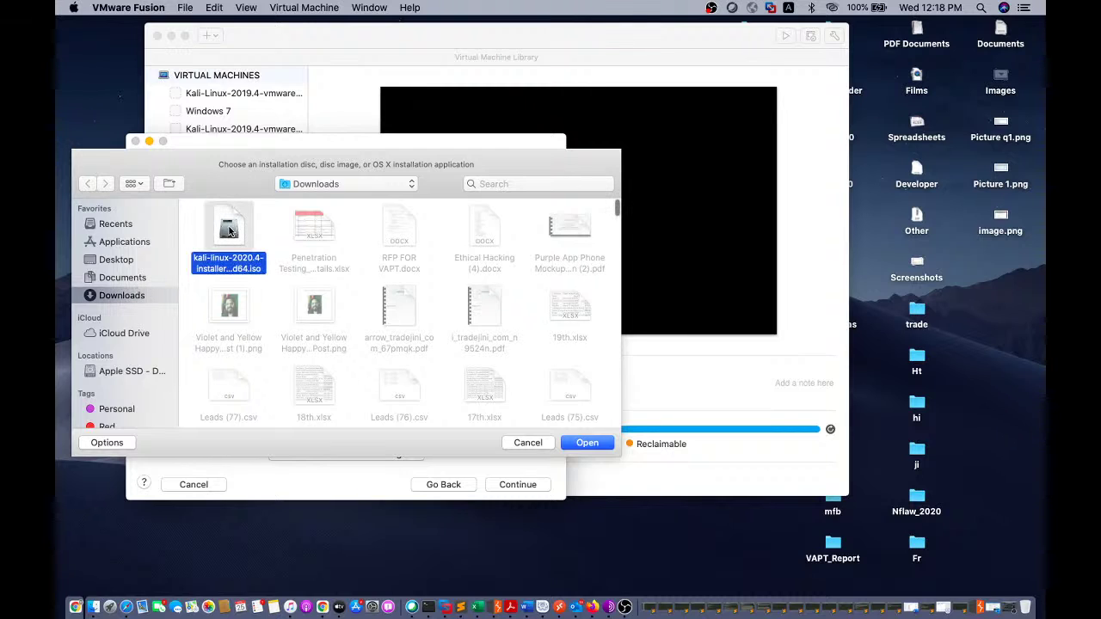
click(588, 442)
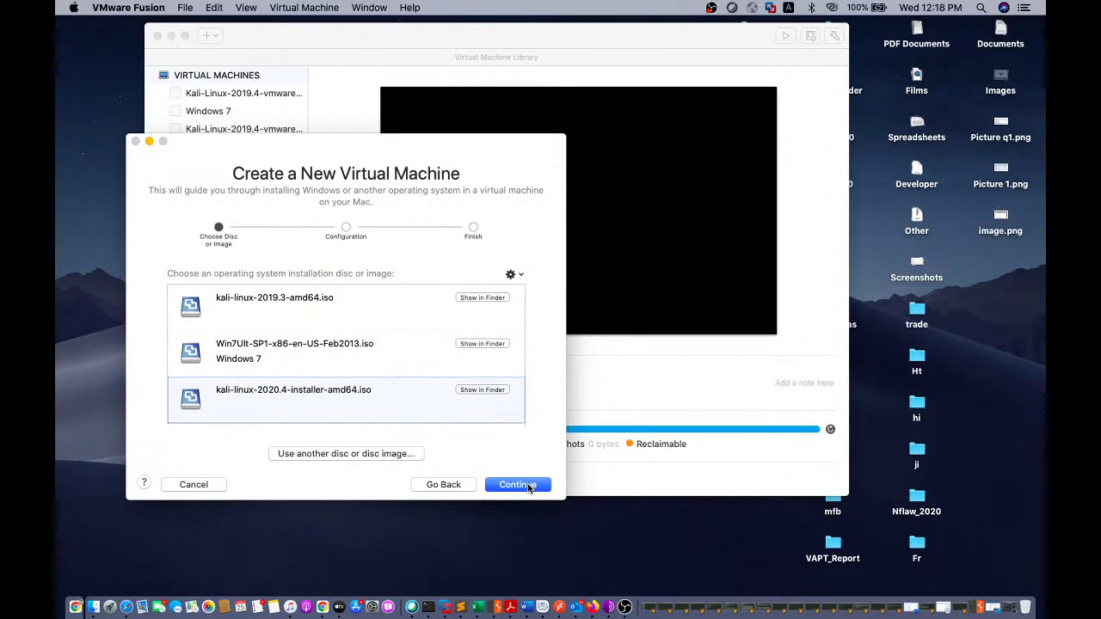
- Continue with the Kali 2020.4 image and pick Linux as the guest operating system family
click(519, 486)
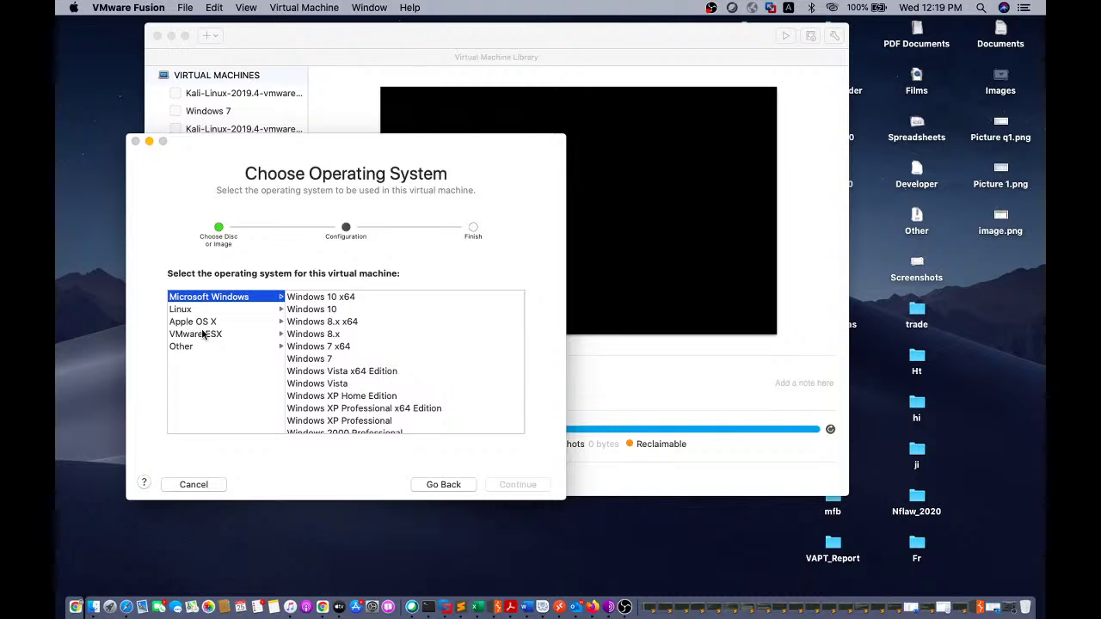
click(185, 311)
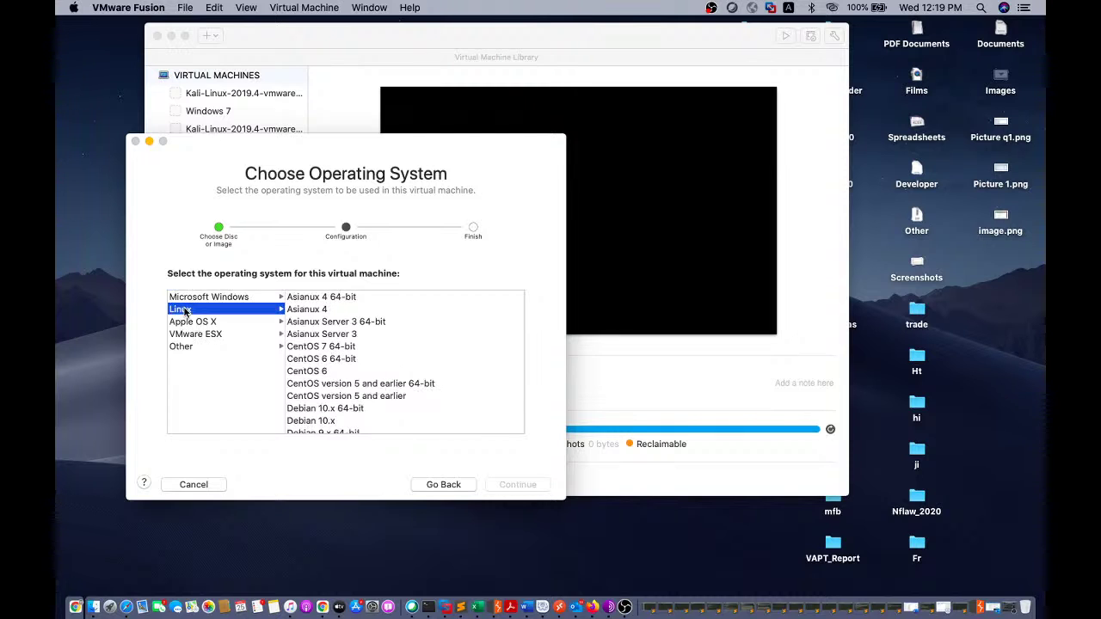
- Select Debian 10.x 64-bit from the Linux versions list
scroll(367, 392, down, 5)
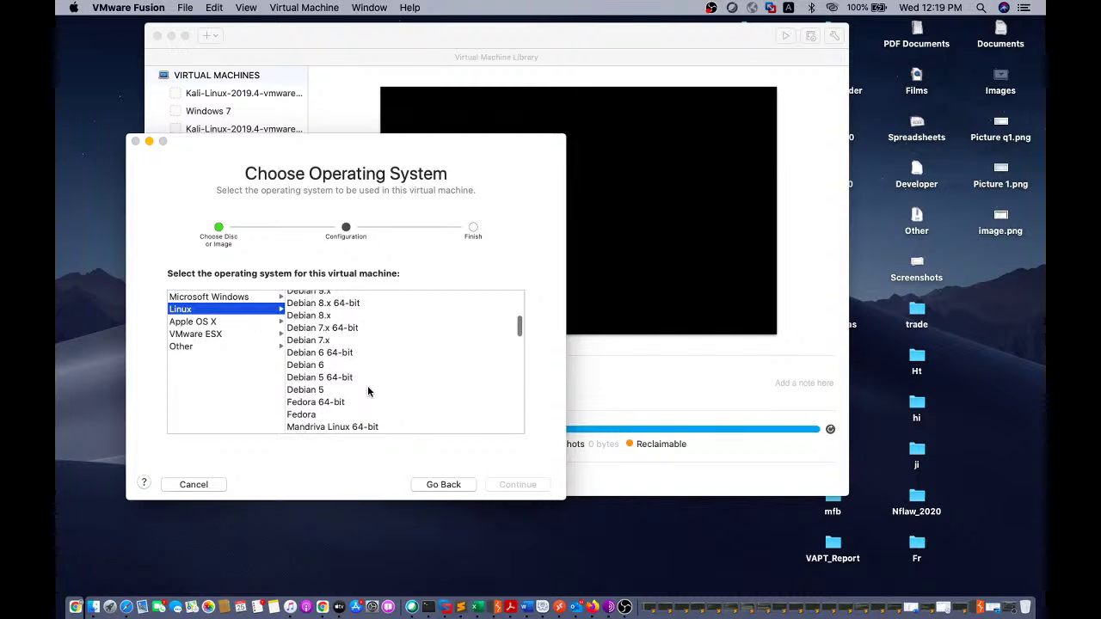
scroll(367, 392, up, 3)
click(320, 315)
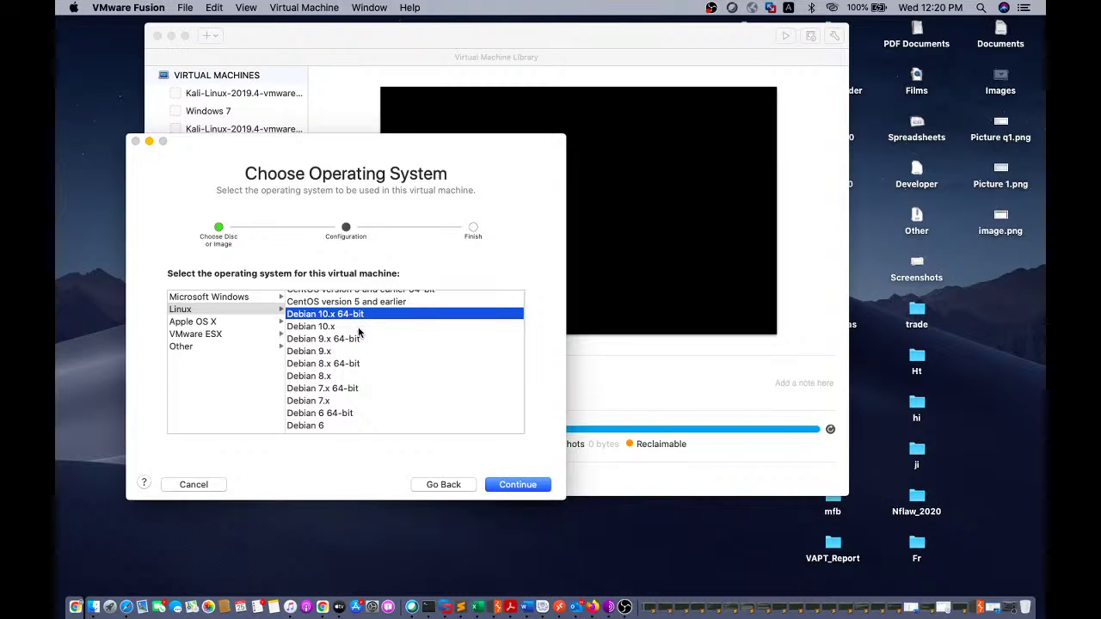
- Keep Legacy BIOS firmware and finish with the 20 GB disk, 2 GB memory summary
click(516, 487)
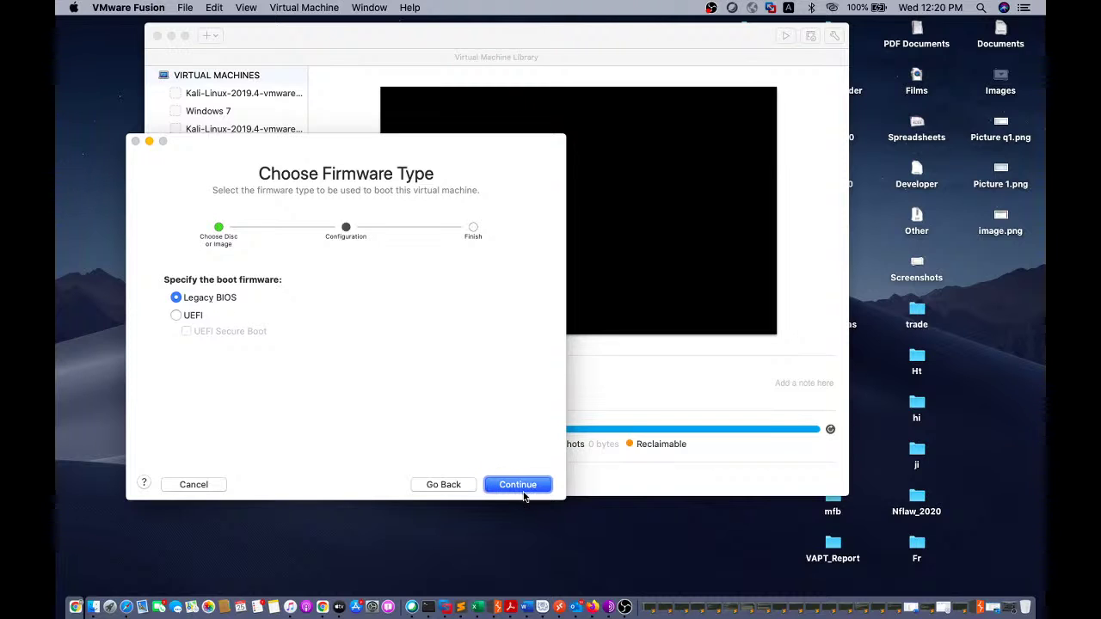
click(525, 488)
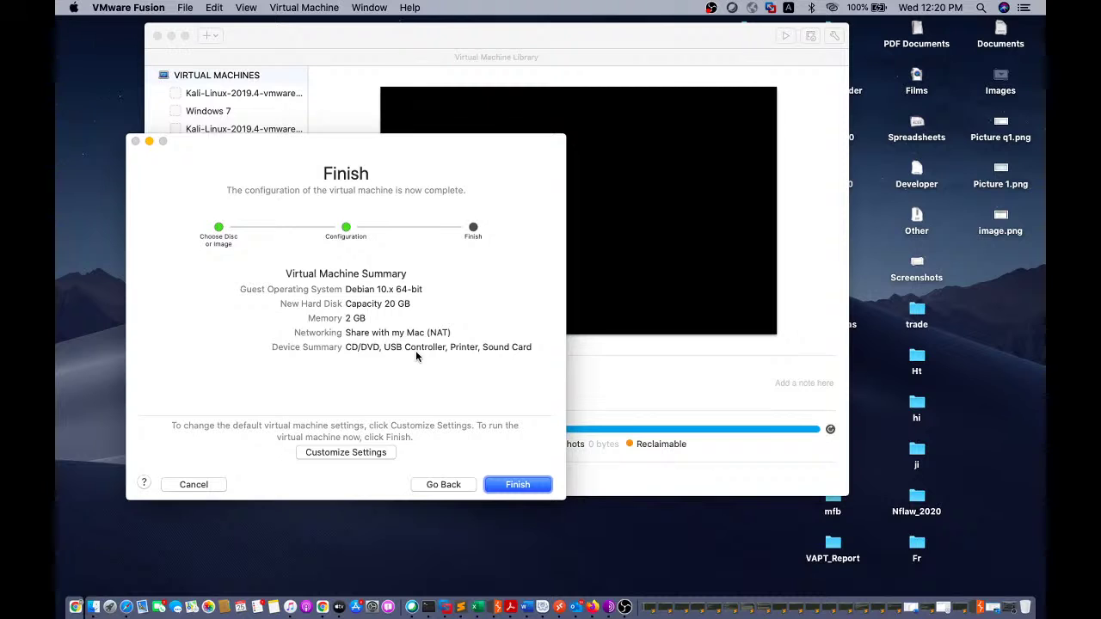
click(529, 490)
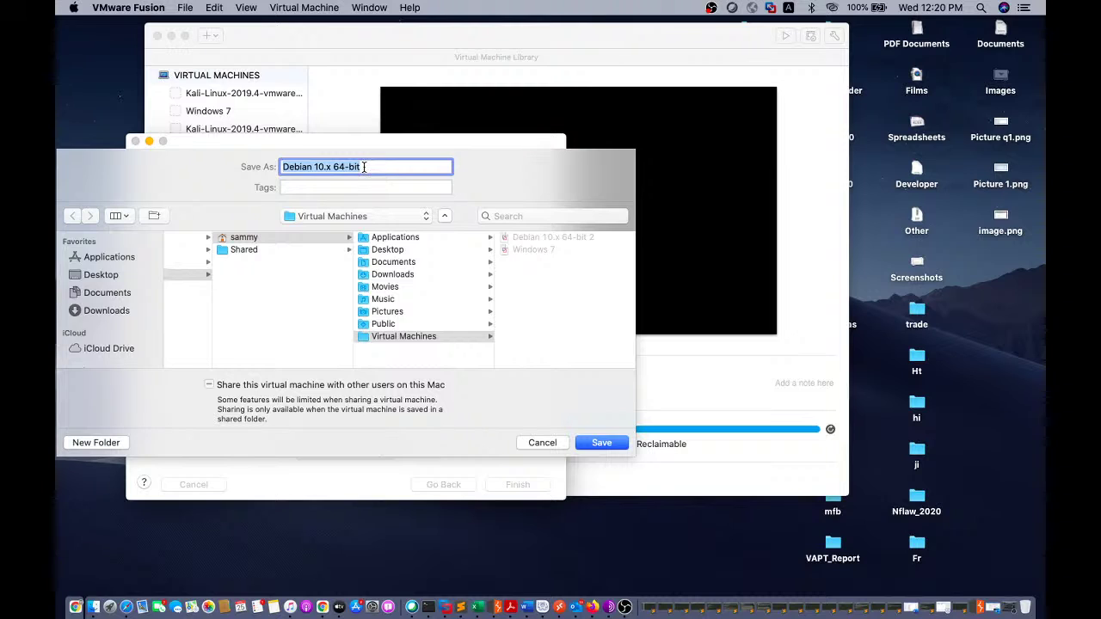
- Save the new virtual machine as Kali_Linux_2020 in the Virtual Machines folder
text(Ka)
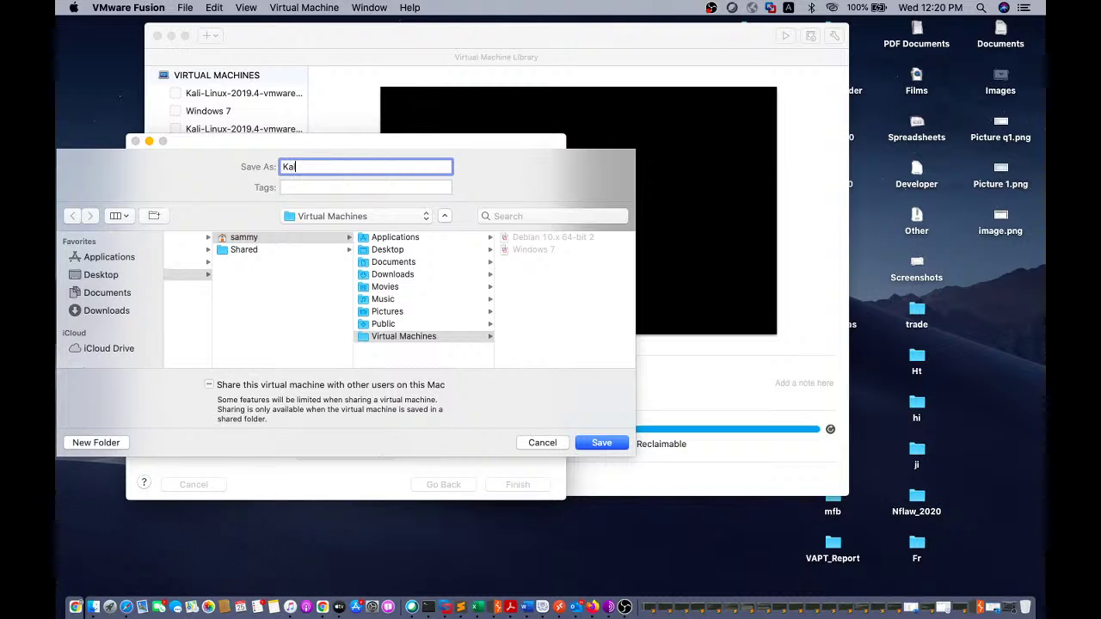
text(li_Linux_2020)
click(602, 442)
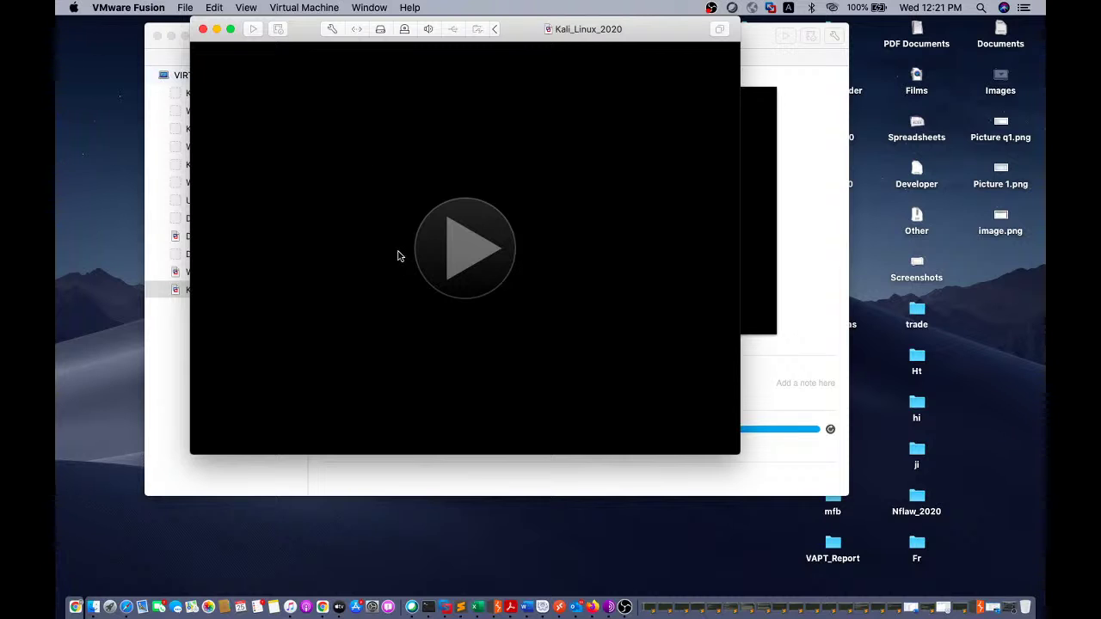
- Power on Kali_Linux_2020, minimize the Library window, and make the console full screen
click(398, 256)
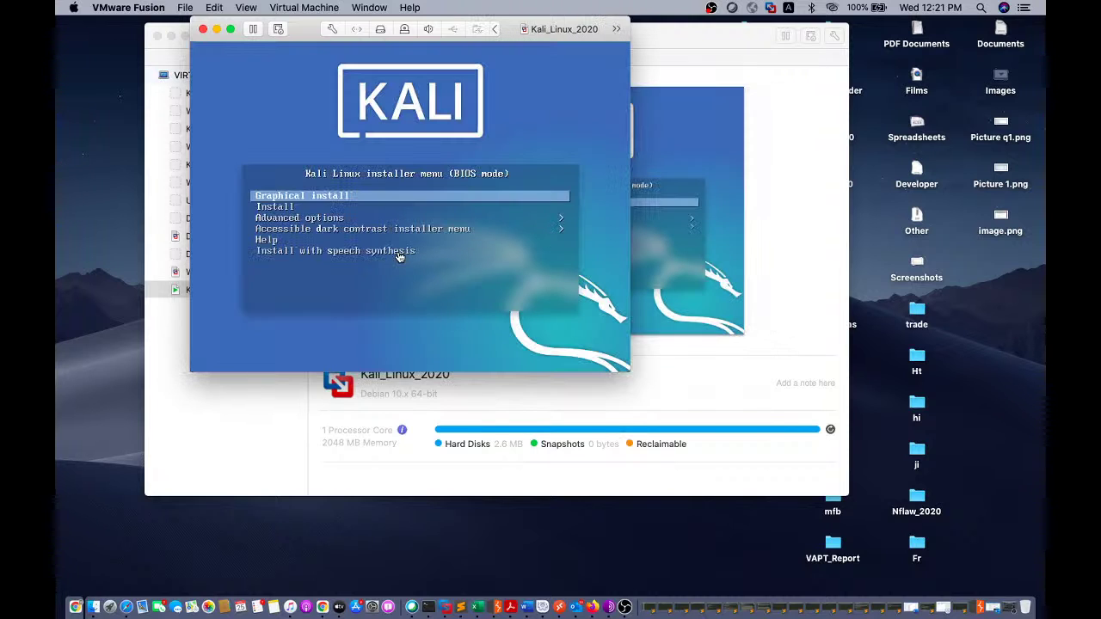
click(170, 36)
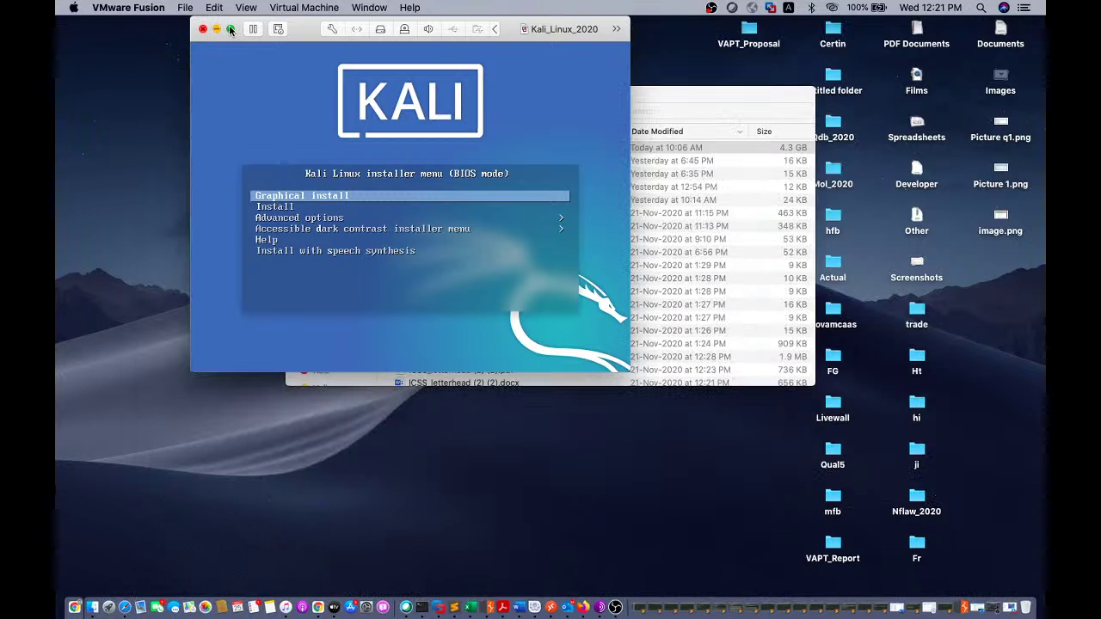
click(230, 30)
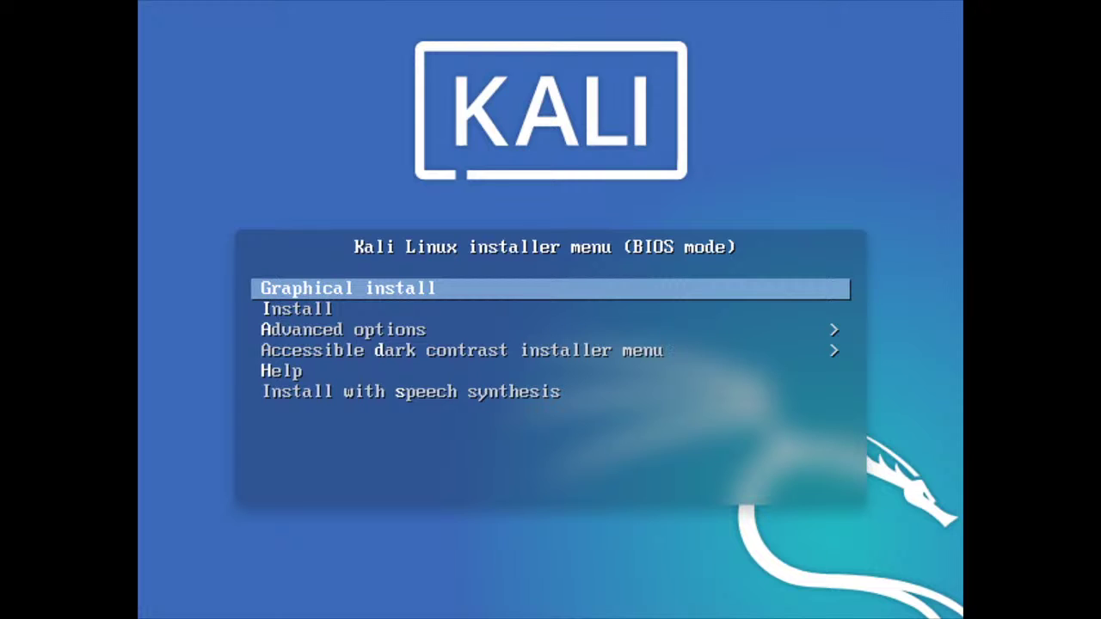
- Start Graphical install with English as the language and India as the location
key(Return)
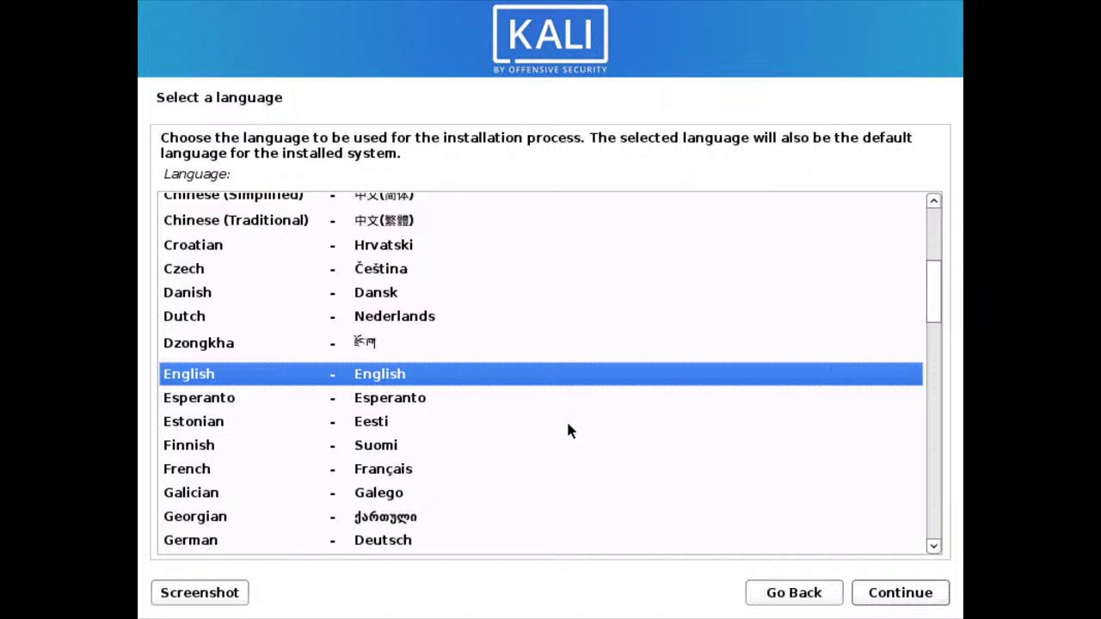
click(896, 597)
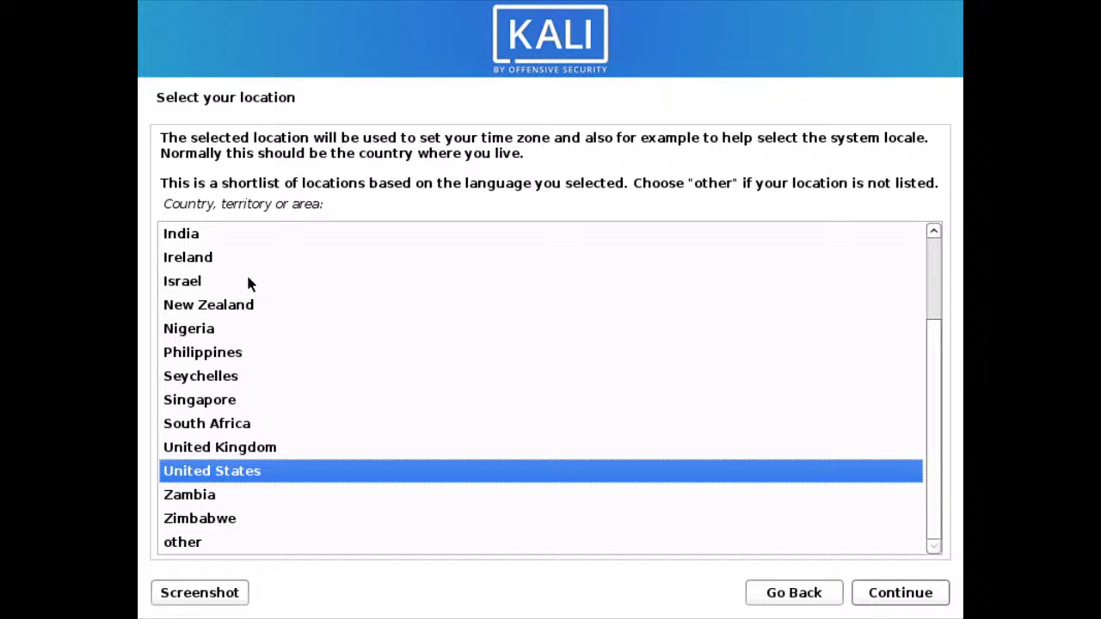
click(202, 232)
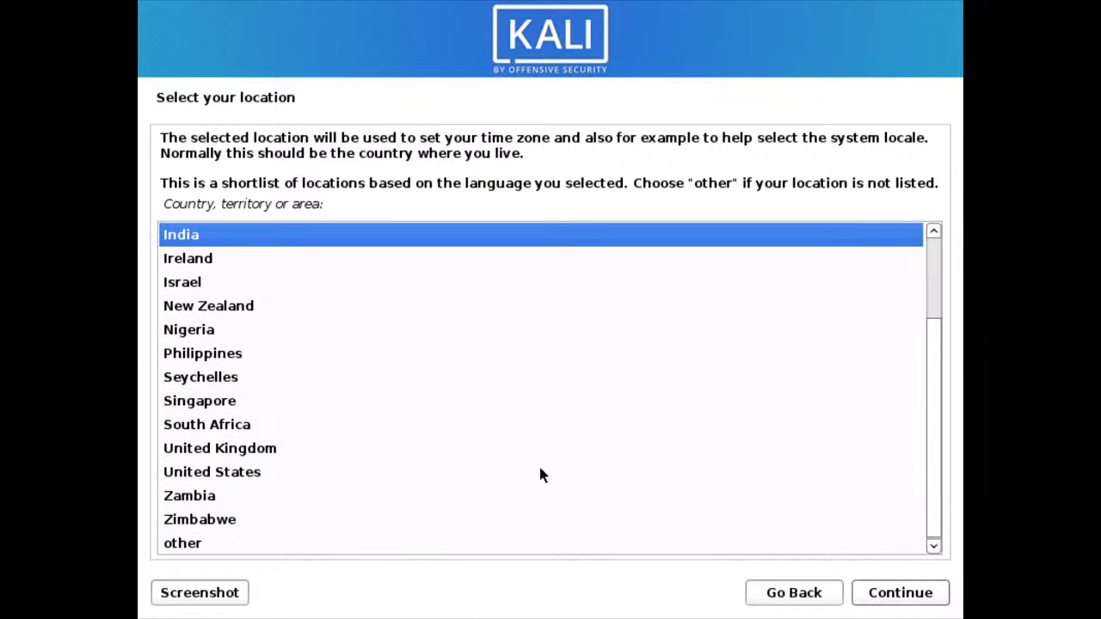
click(900, 593)
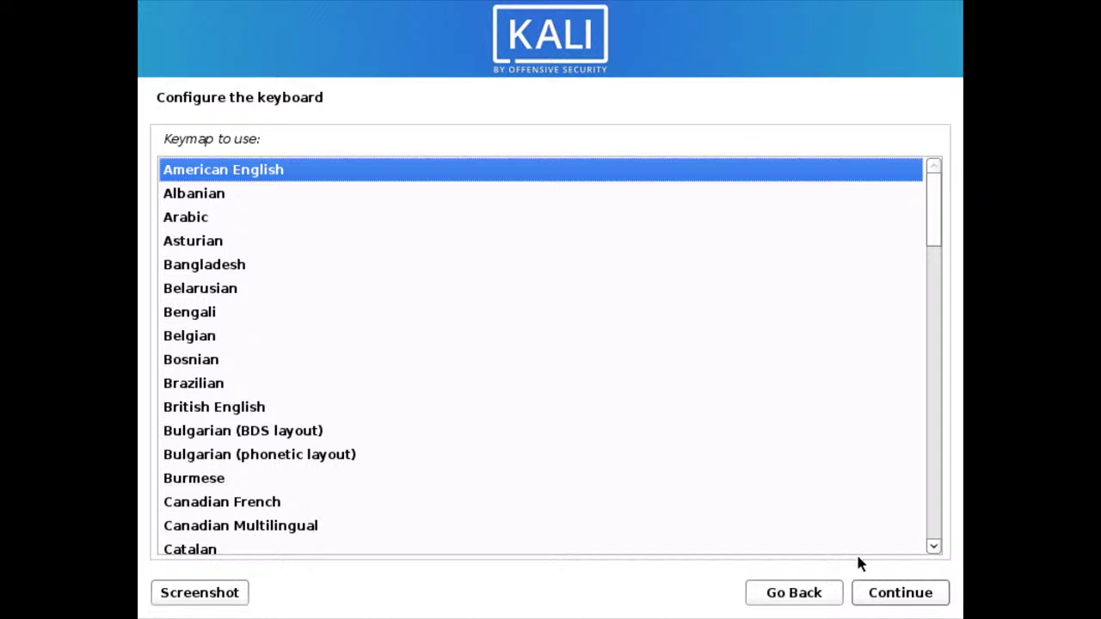
- Accept the American English keymap and continue
click(896, 593)
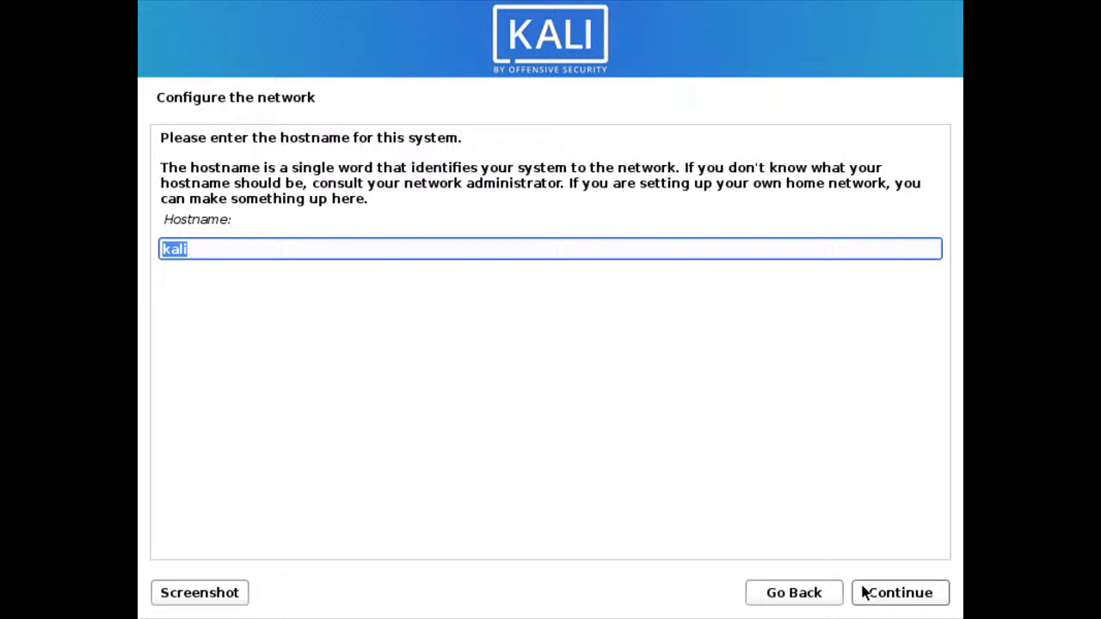
- Keep 'kali' as the hostname and leave the domain name blank
click(889, 597)
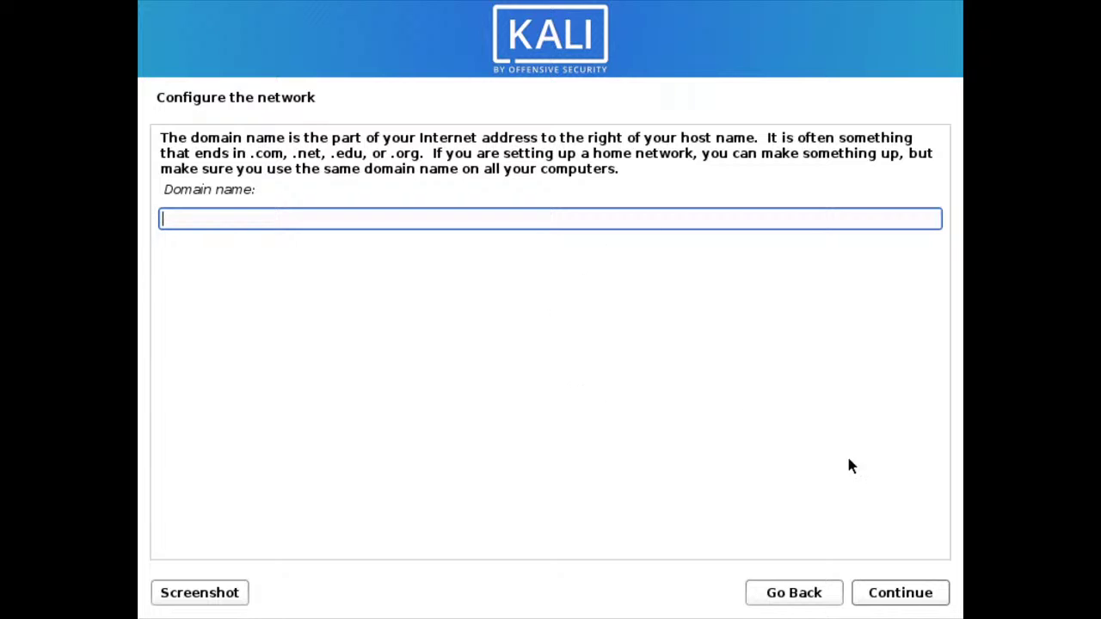
click(901, 593)
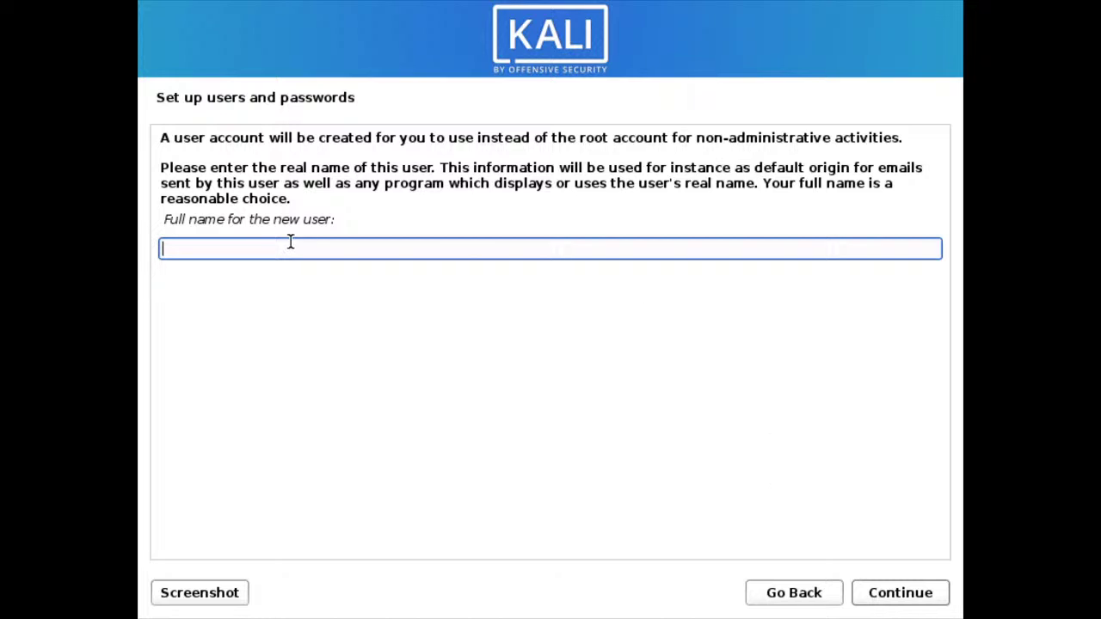
- Enter the new user's full name and accept the suggested username
text(Icss)
click(912, 593)
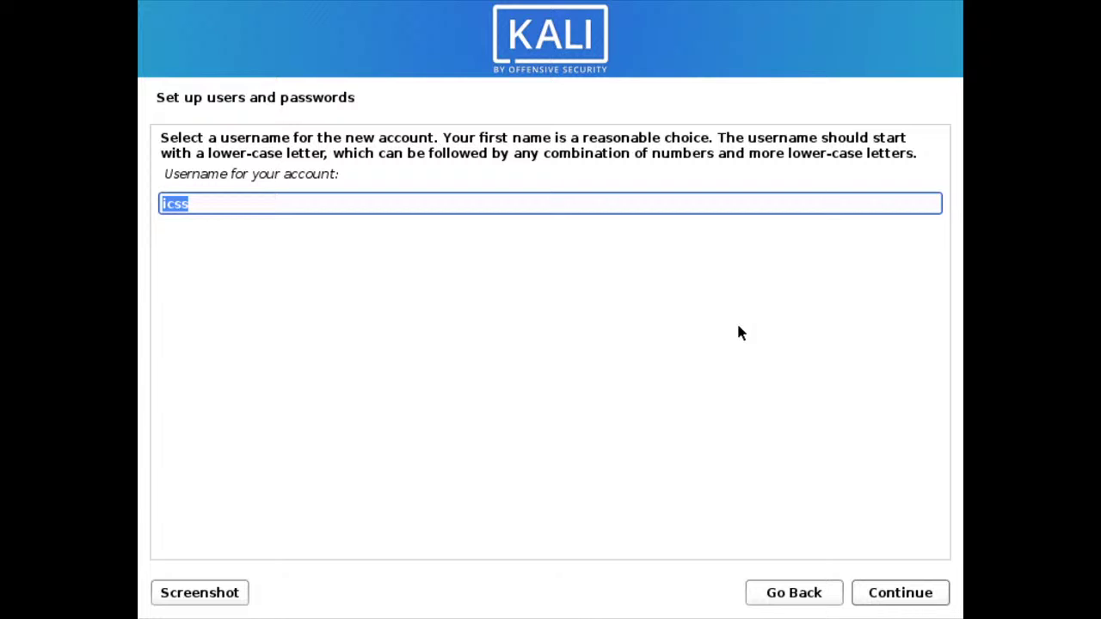
click(896, 594)
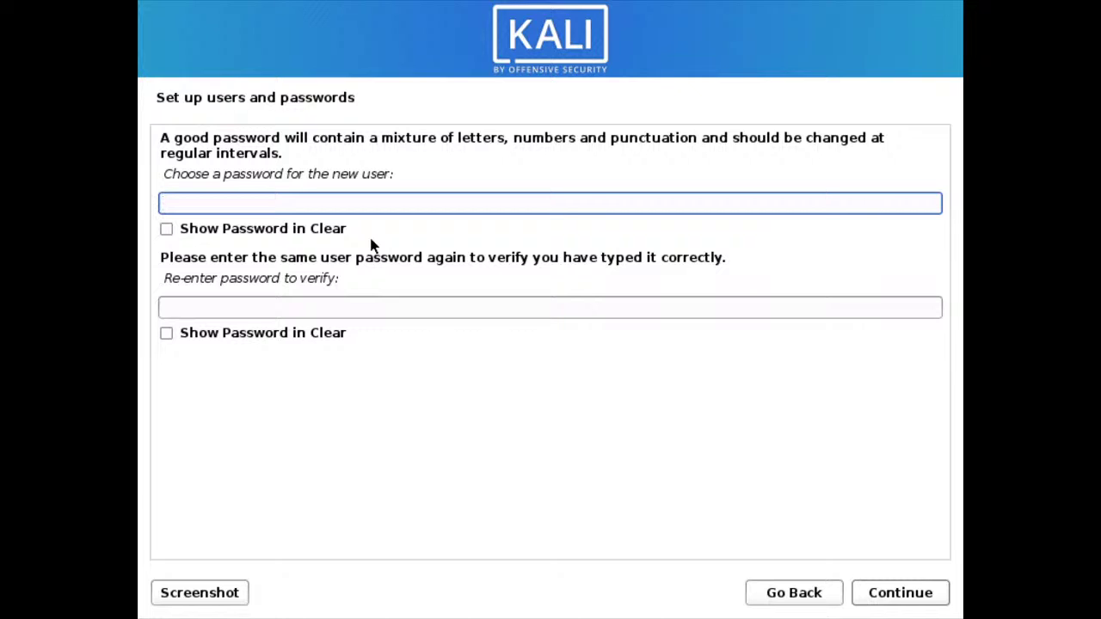
- Enter the user password and its confirmation, both shown in clear text, and continue
text(kali)
click(297, 233)
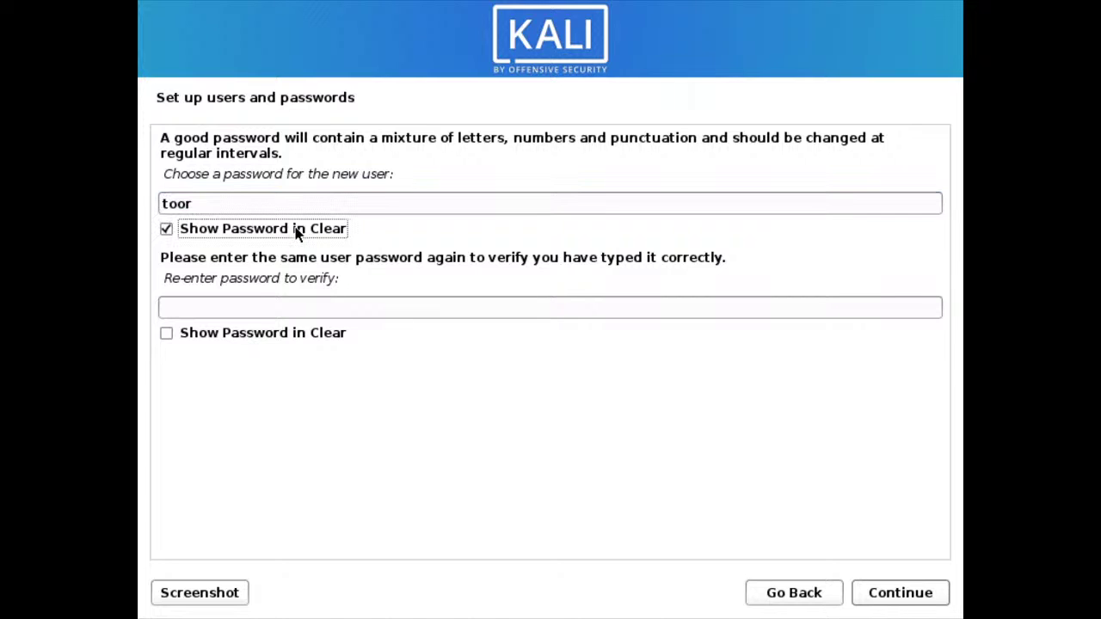
click(255, 305)
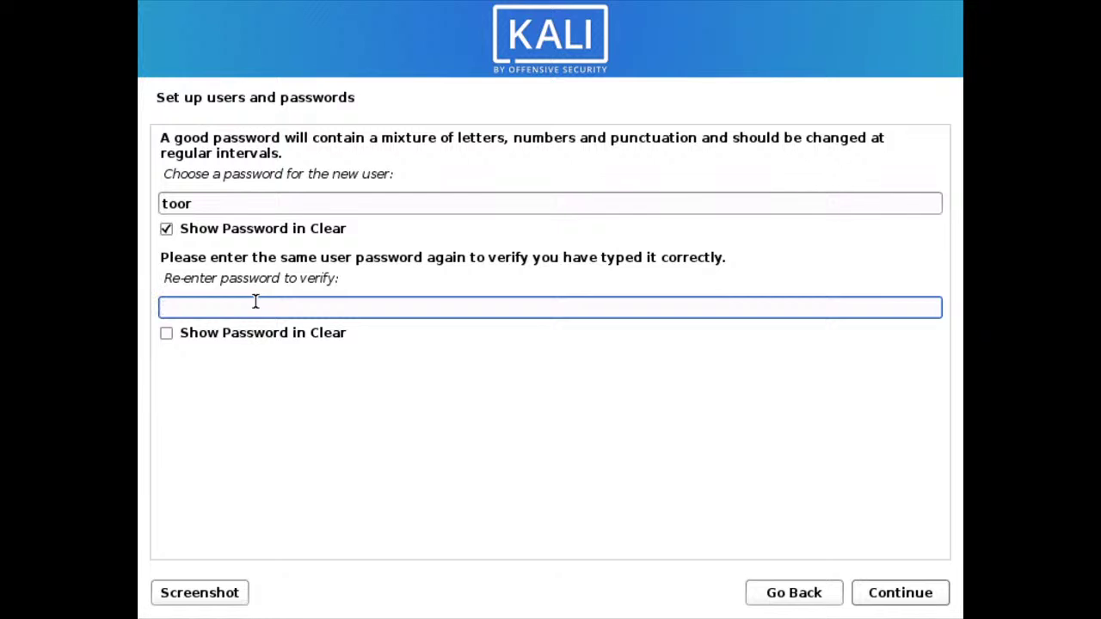
text(toor)
click(279, 339)
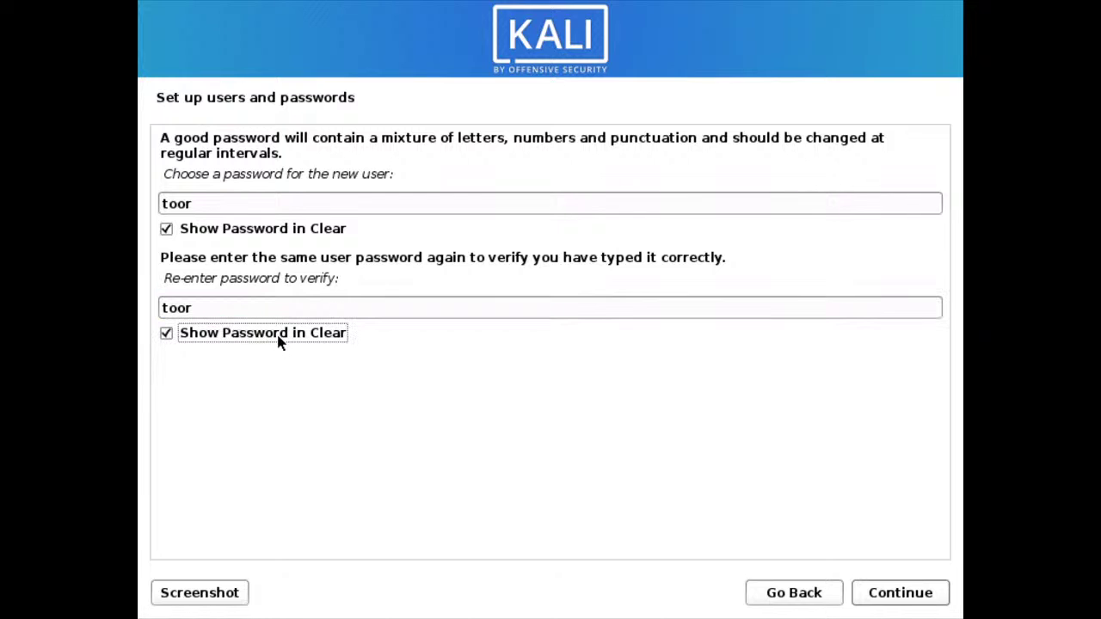
click(917, 594)
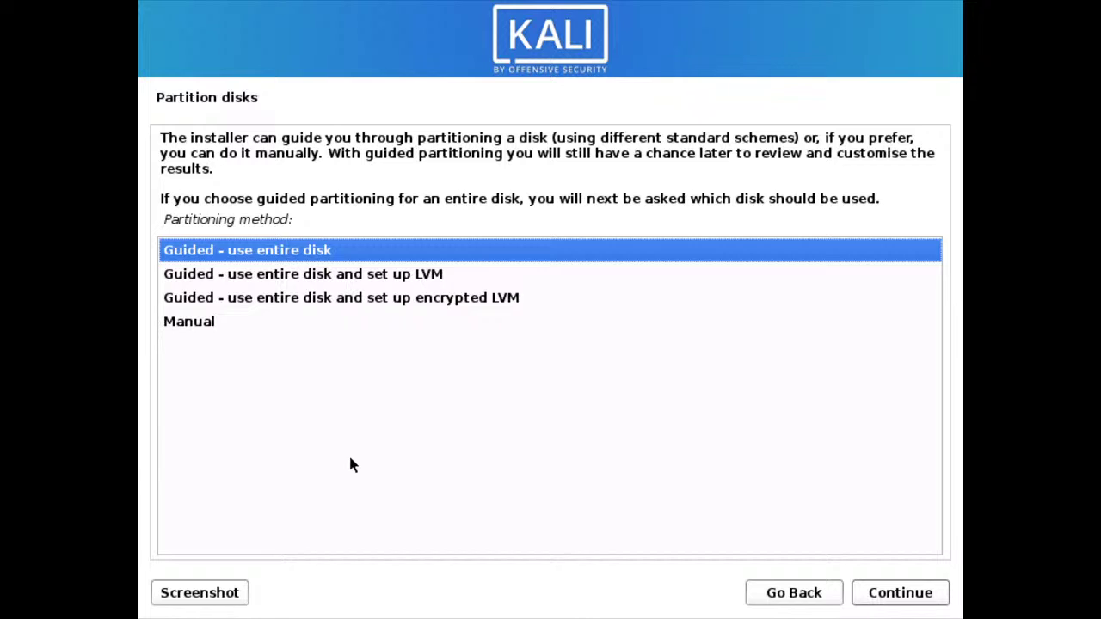
- Choose 'Guided - use entire disk' as the partitioning method and continue
key(Down)
key(Down)
key(Down)
key(Up)
key(Up)
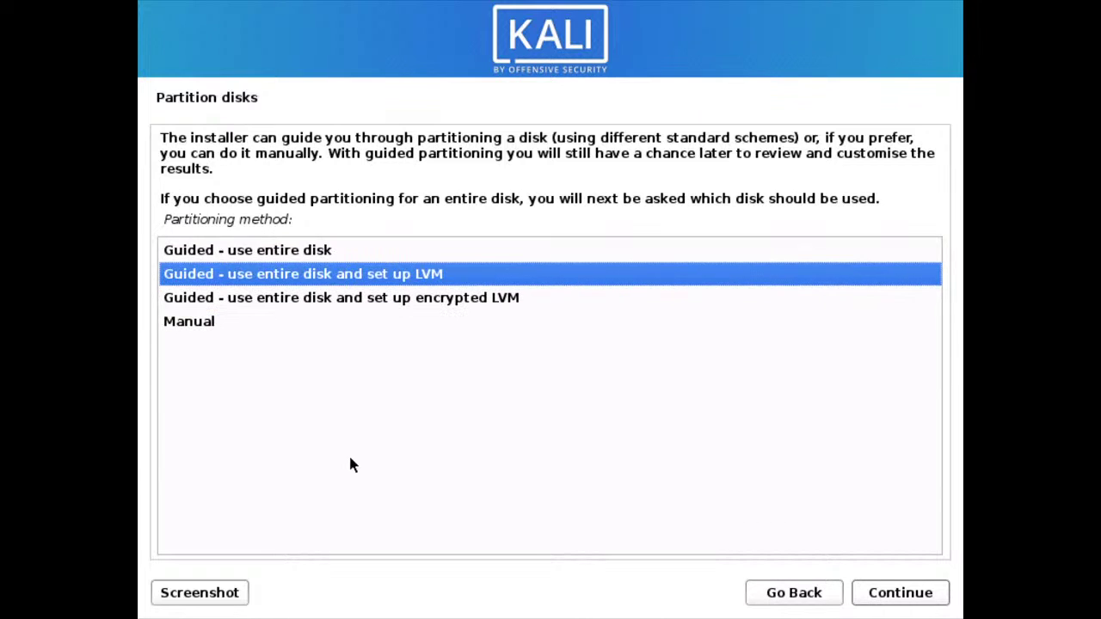
key(Up)
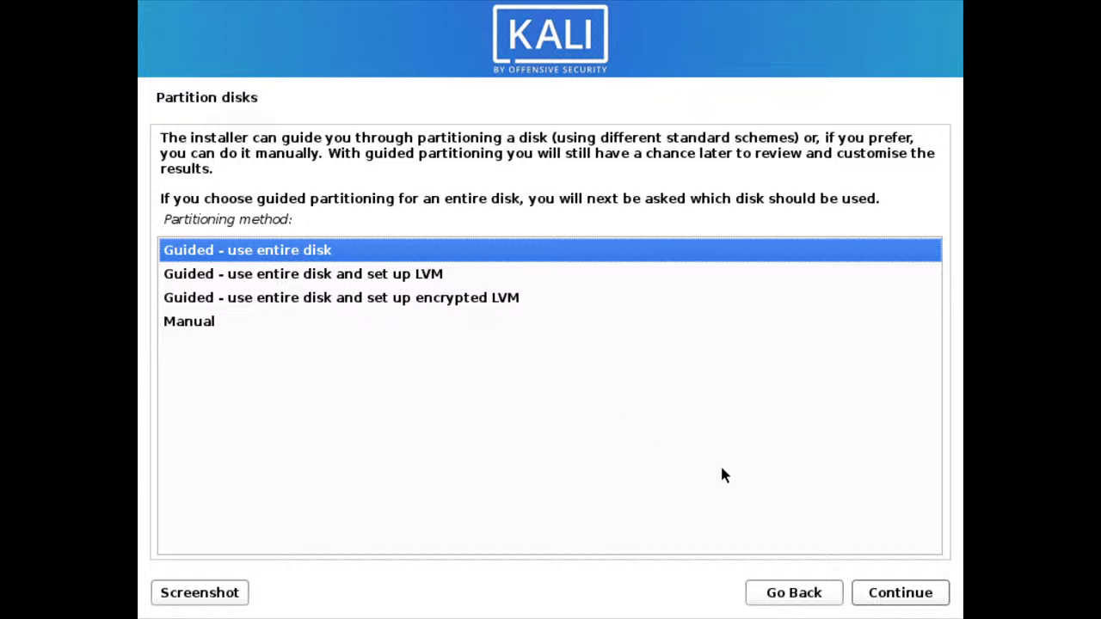
click(882, 594)
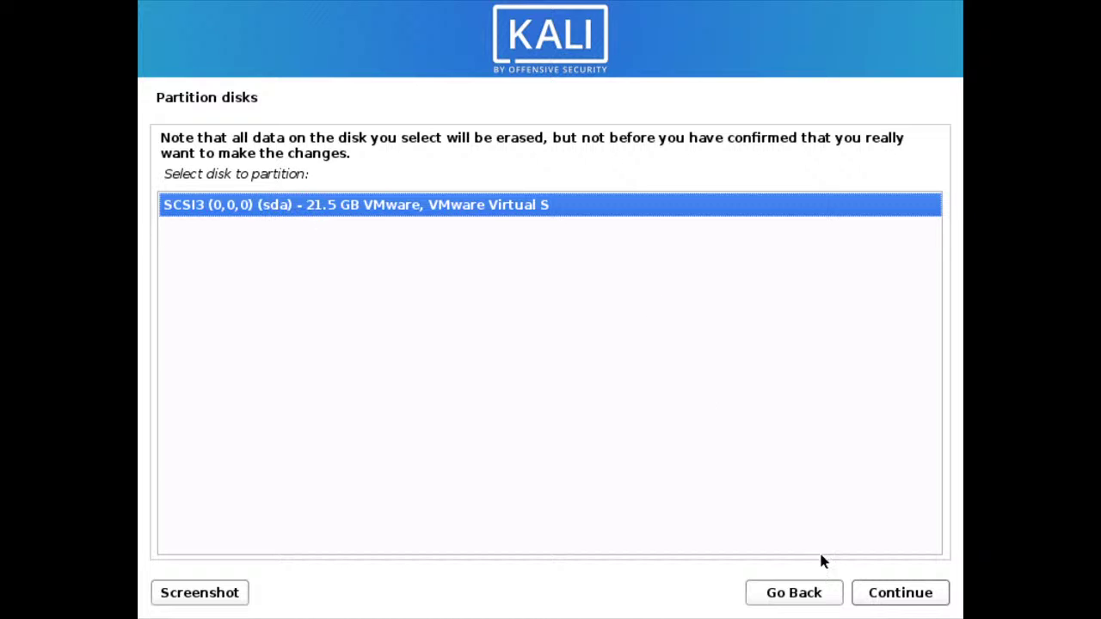
- Partition the 21.5 GB sda disk with all files in one partition, answering Yes to write changes
click(887, 593)
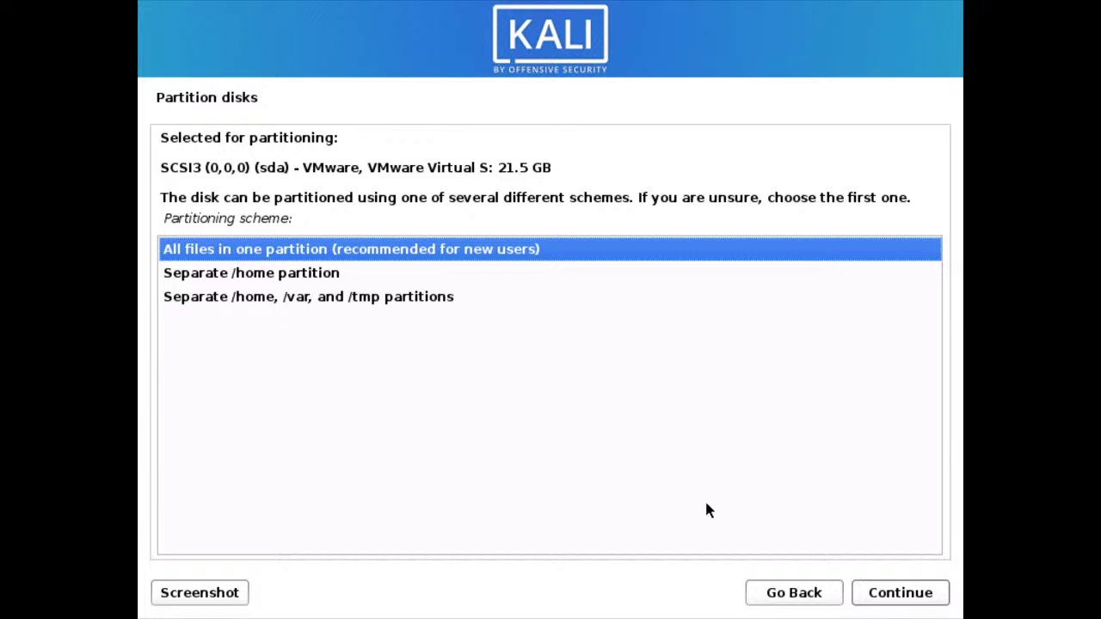
click(894, 594)
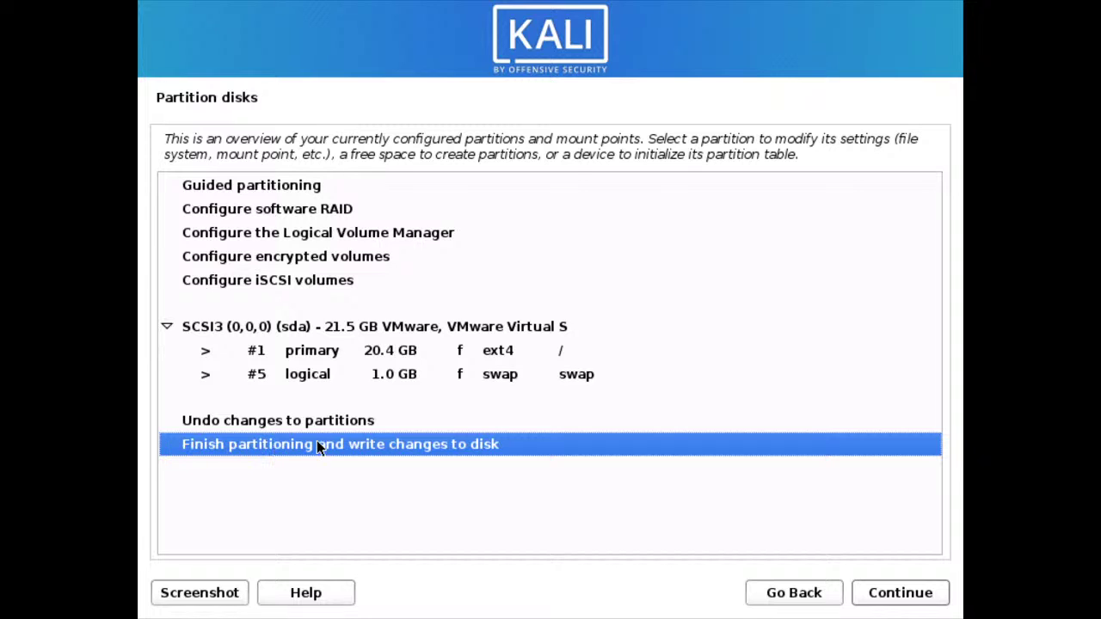
click(889, 594)
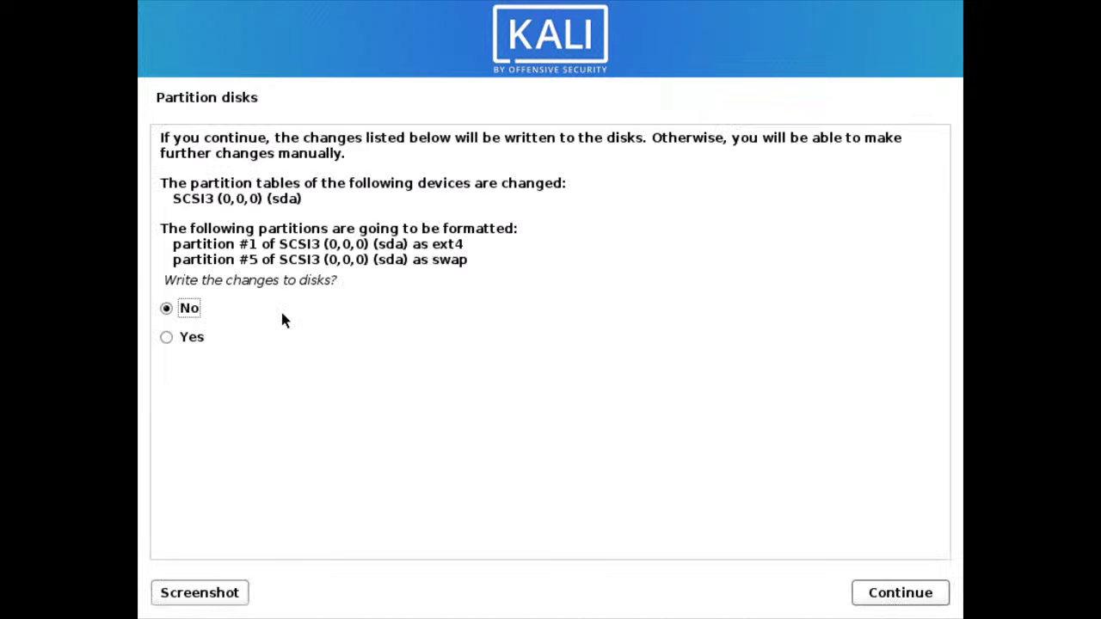
click(193, 339)
click(885, 593)
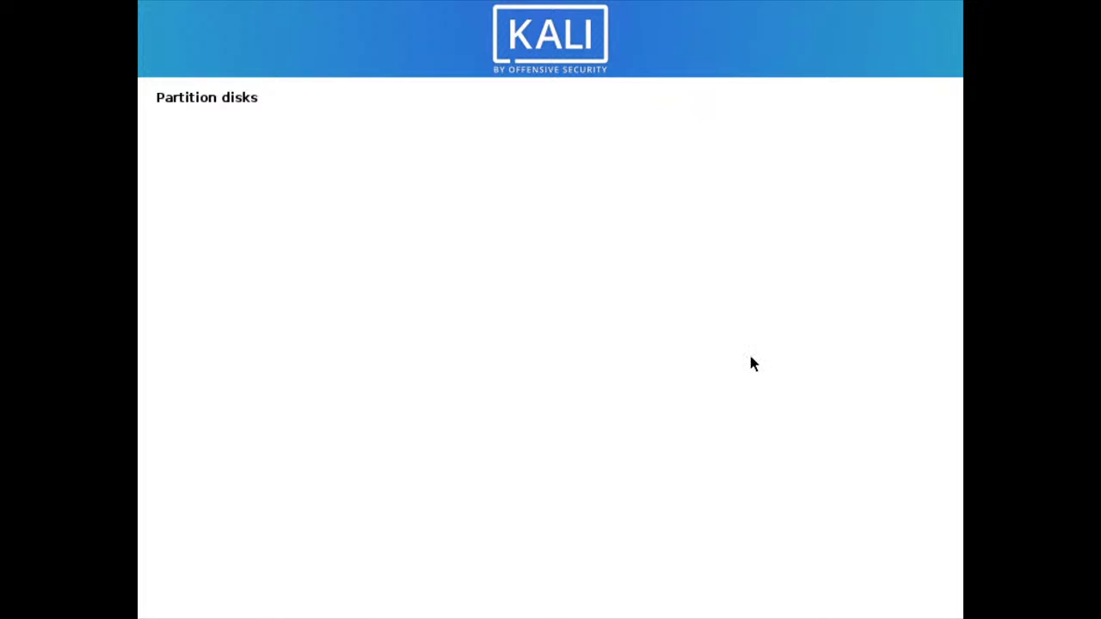
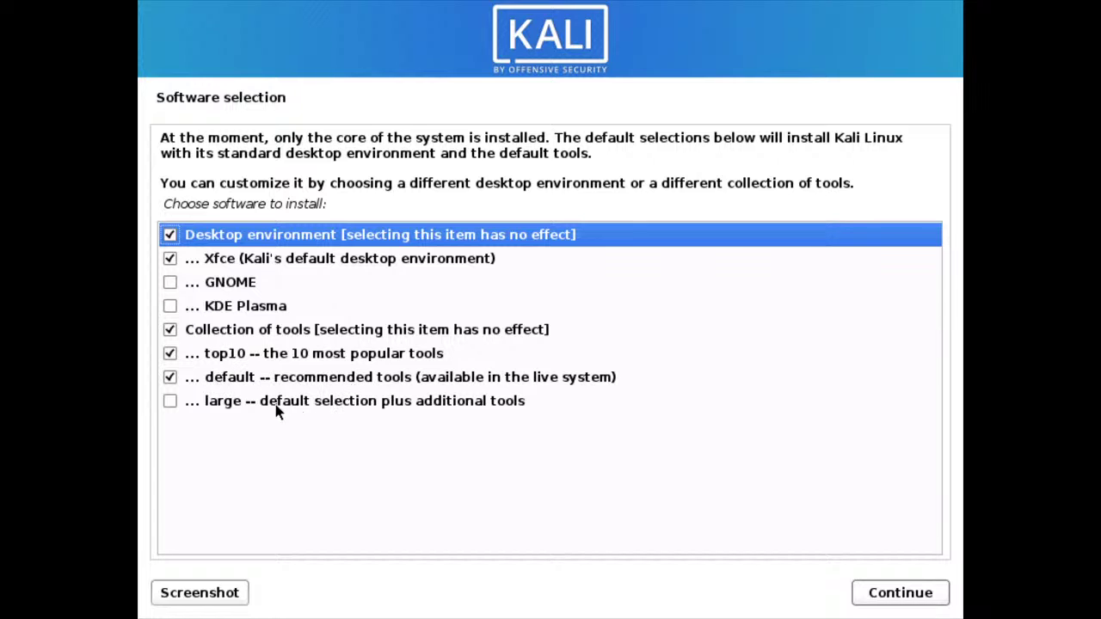
- Keep Xfce, top10 and default tools checked, leave large unchecked, and start the software installation
click(170, 402)
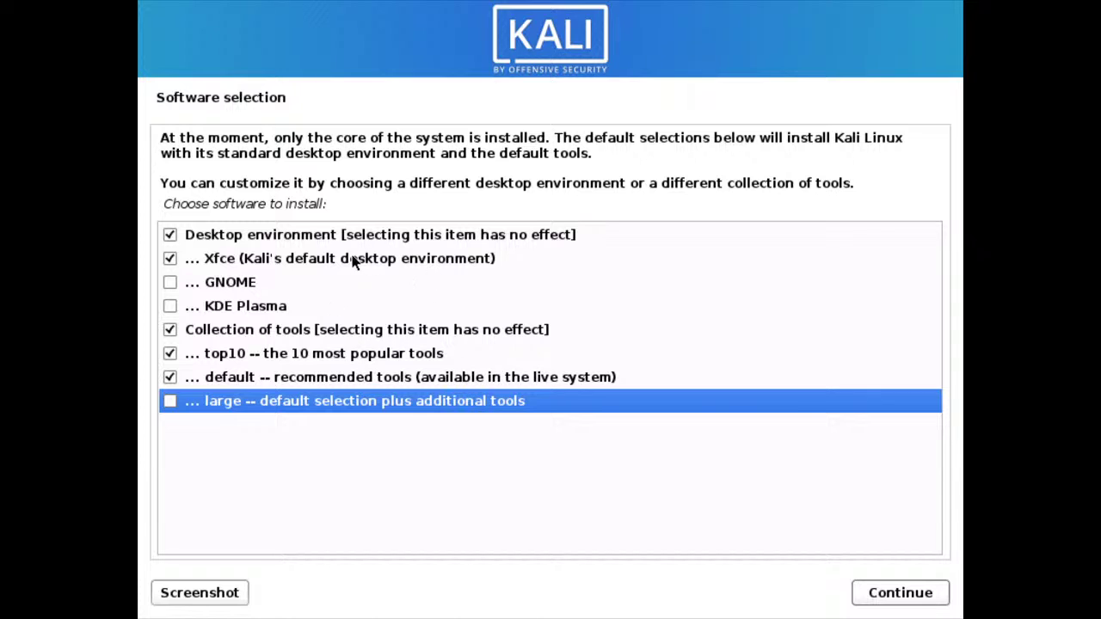
click(883, 600)
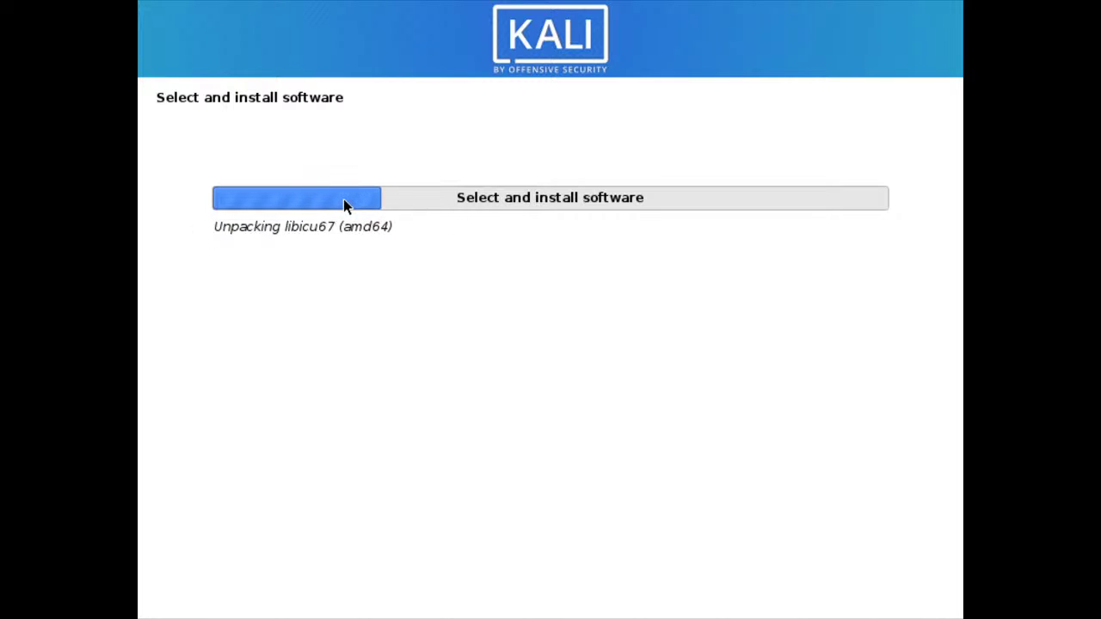
- Search 'vmware workstation' in a new Chrome tab and open the Workstation Pro result
key(ctrl+Left)
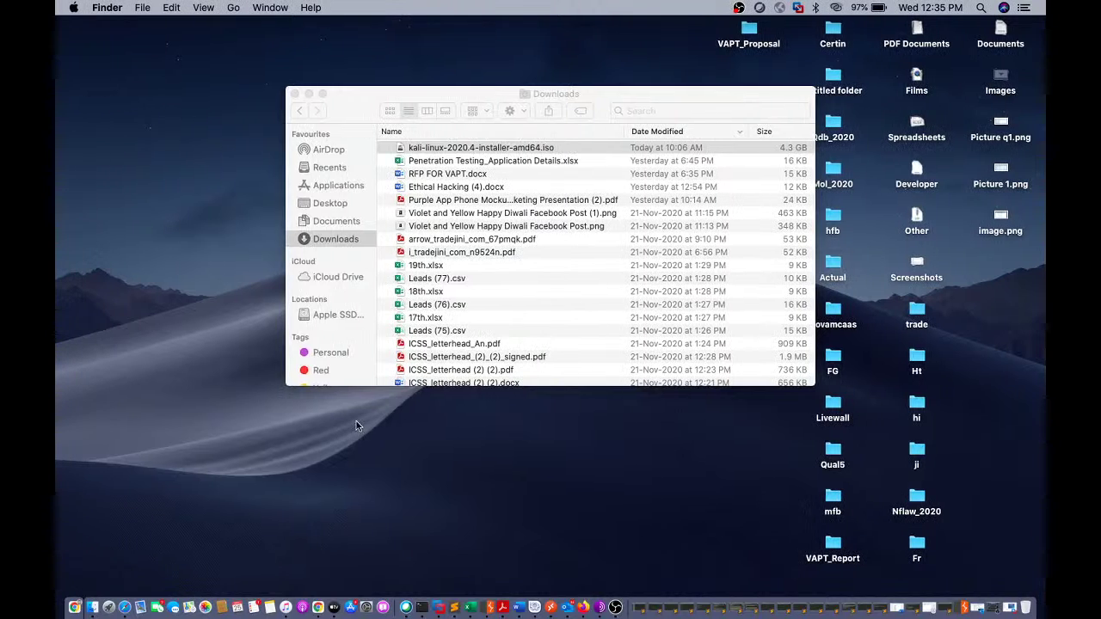
click(318, 607)
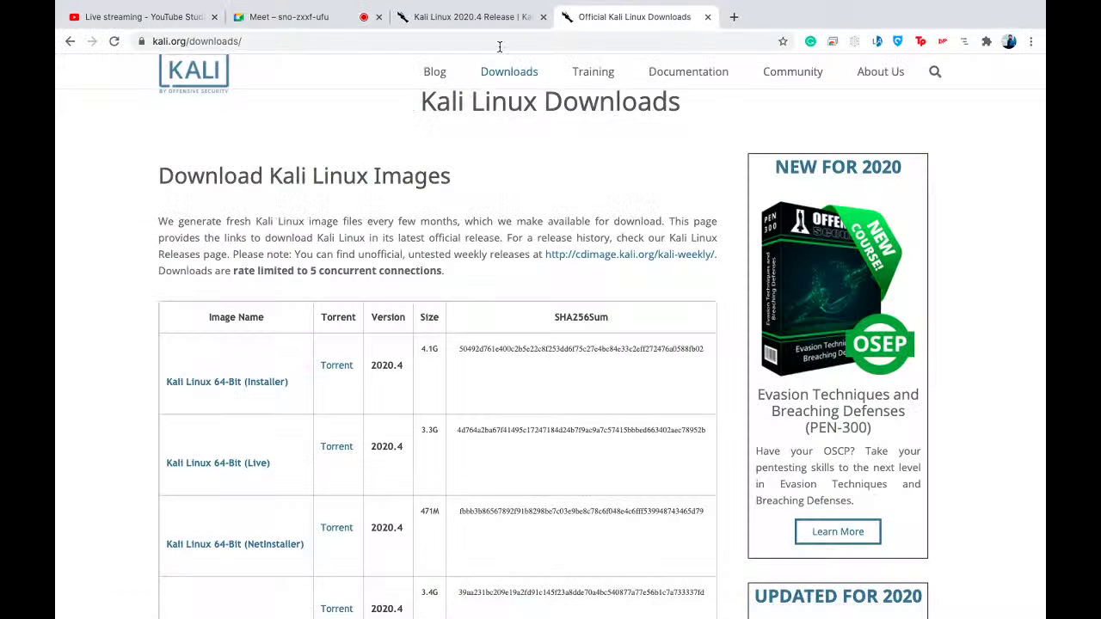
click(733, 17)
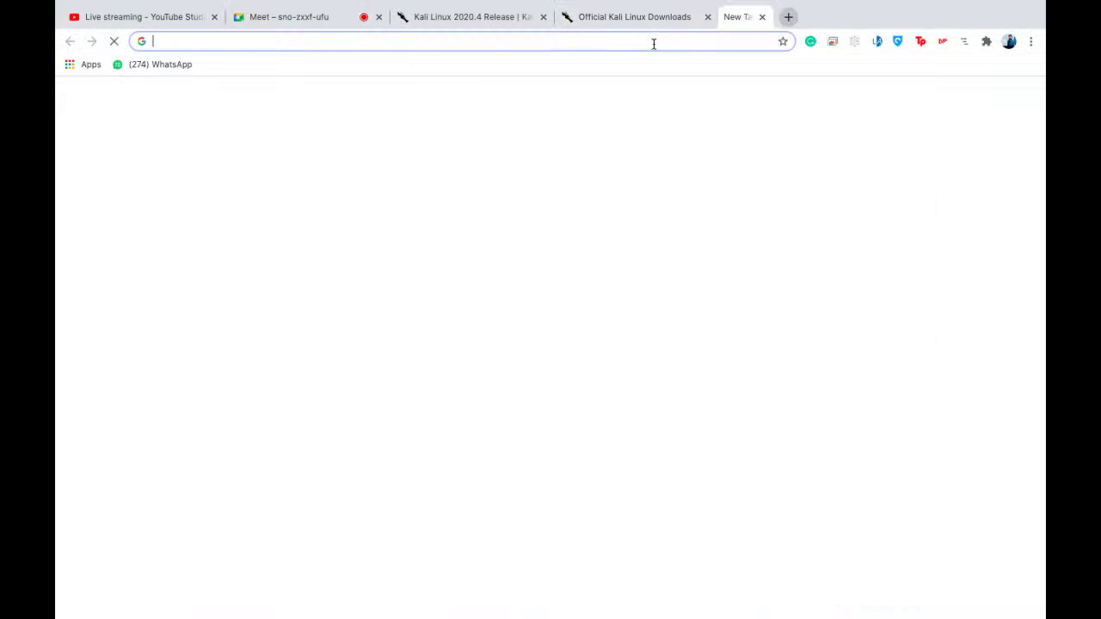
text(vm)
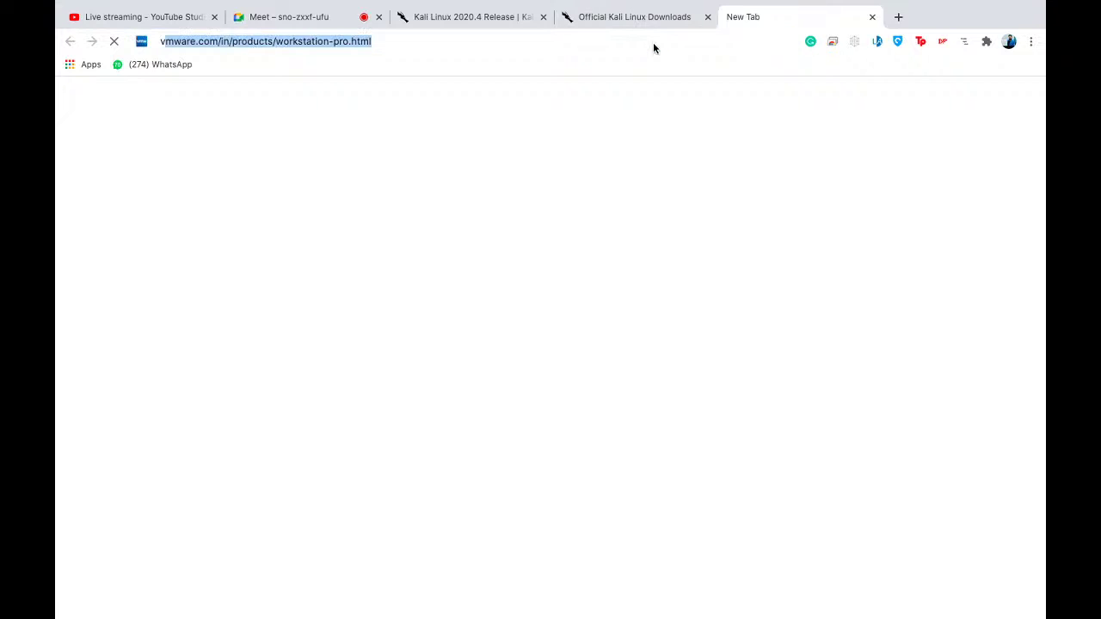
text(ware workstation)
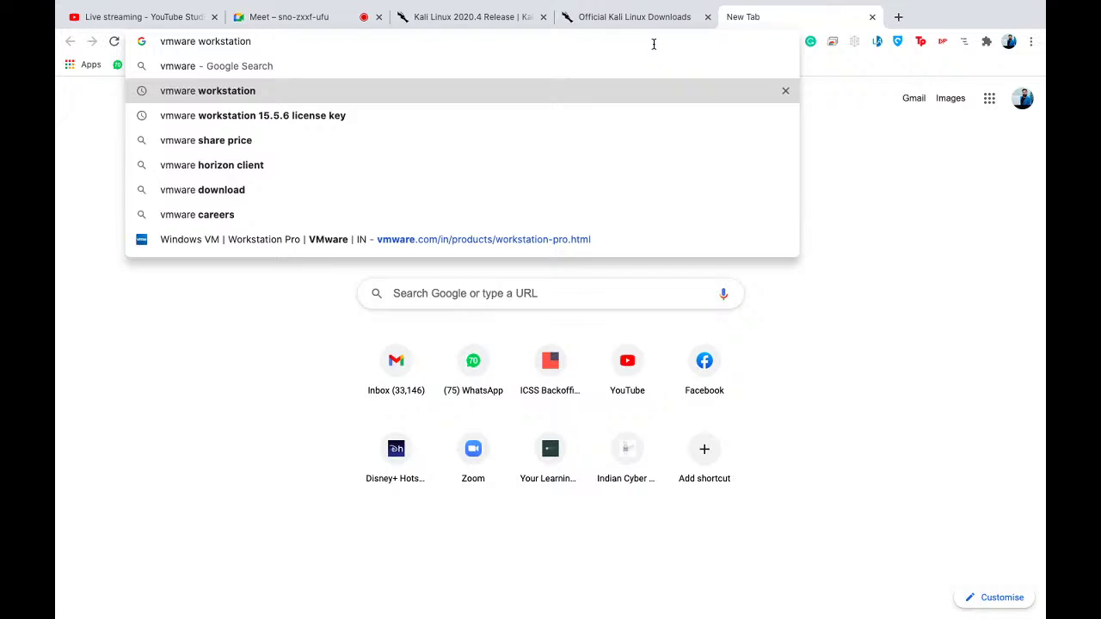
key(Return)
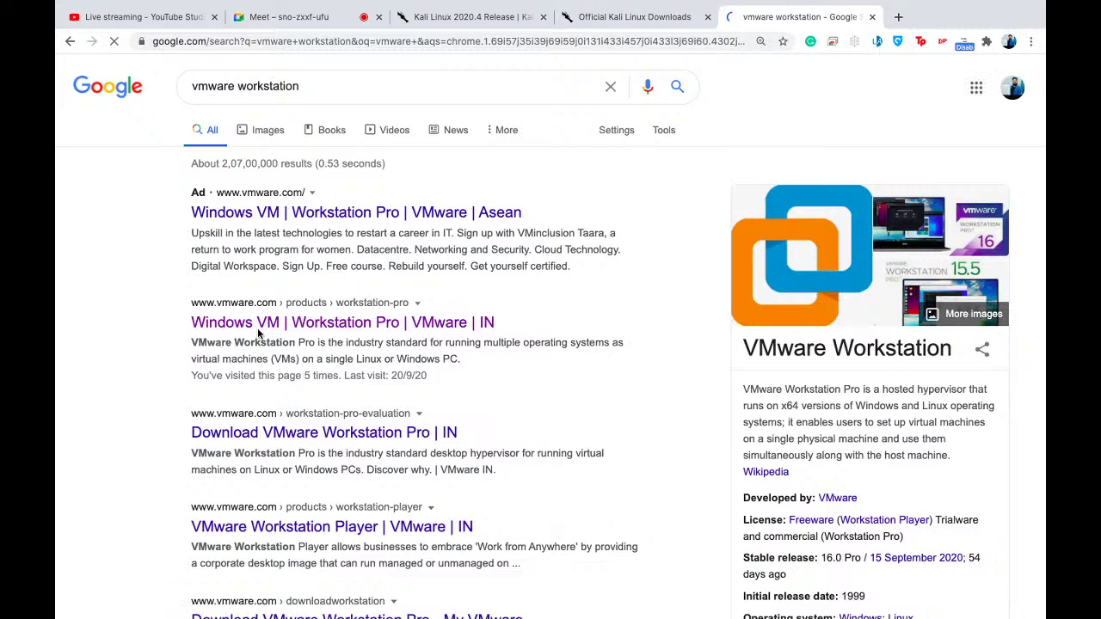
click(250, 330)
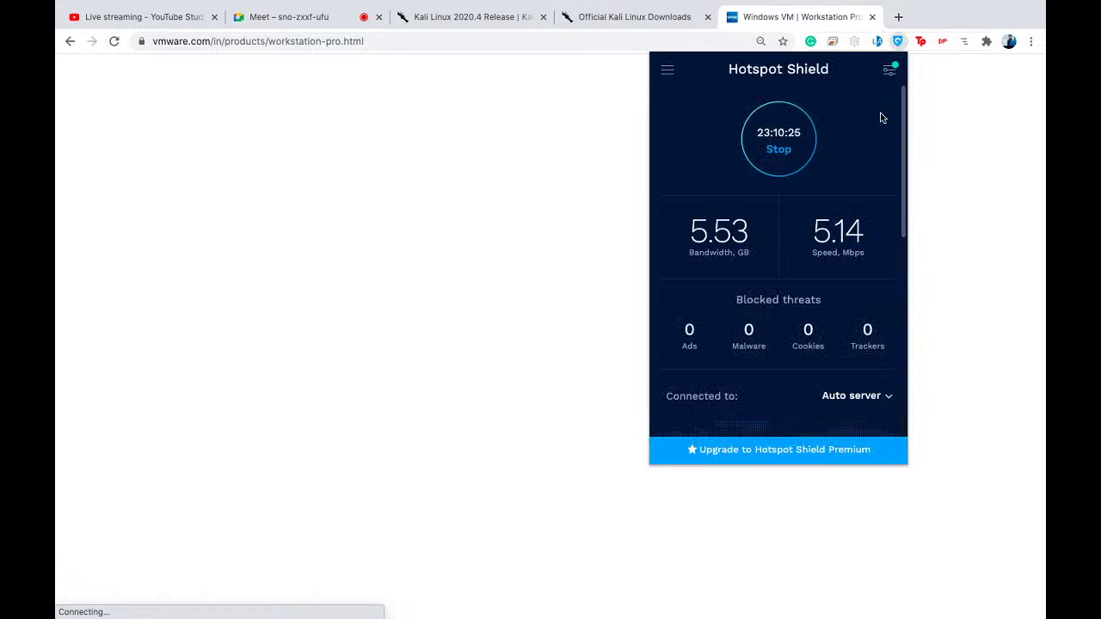
- Stop the Hotspot Shield VPN and reload the blank Workstation Pro page
click(766, 150)
click(467, 208)
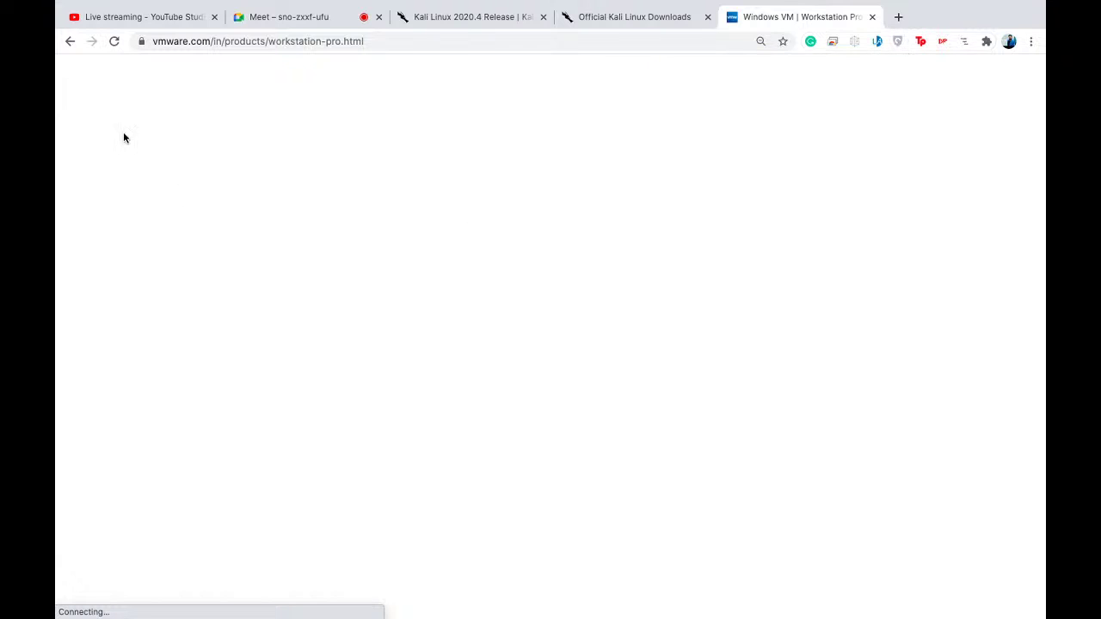
click(114, 48)
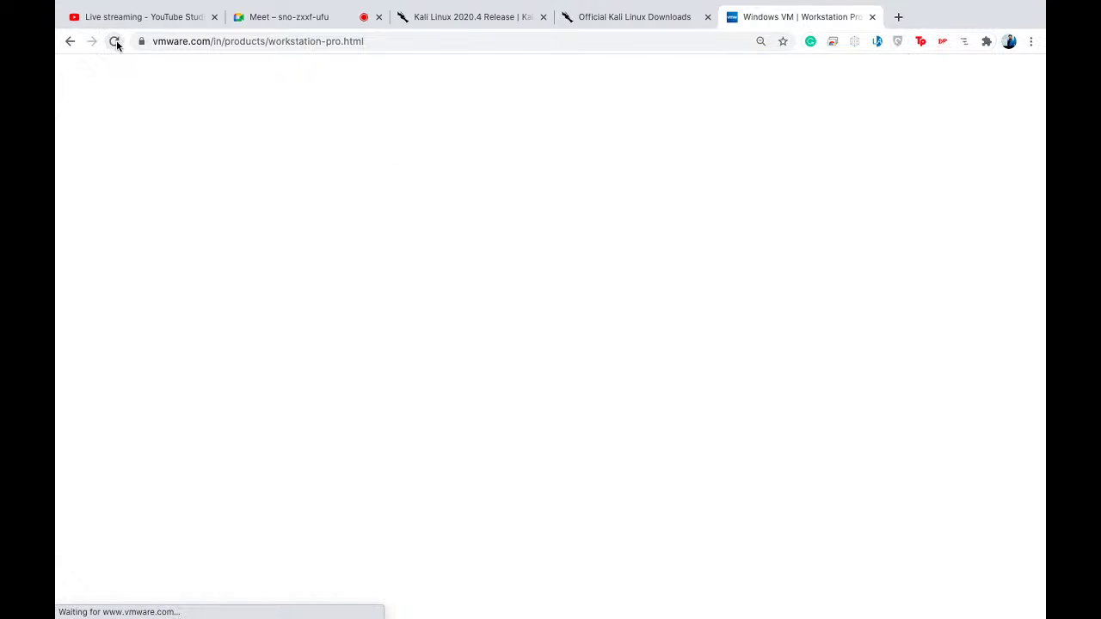
- Re-enter the VMware page address, select it, then bring Sublime Text to the front
click(367, 45)
click(417, 42)
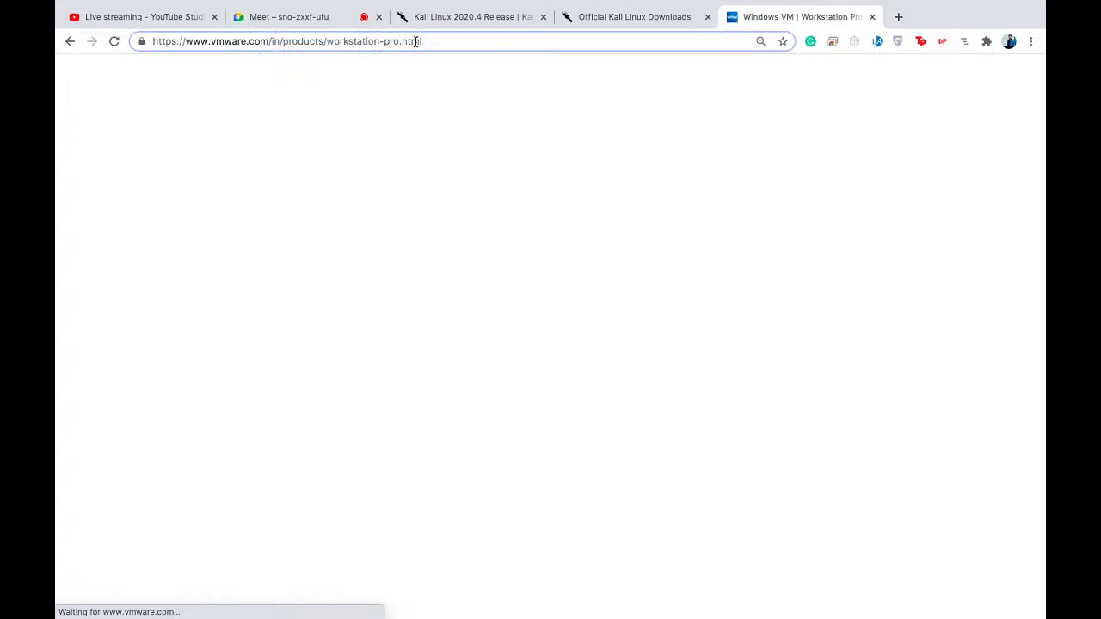
click(206, 42)
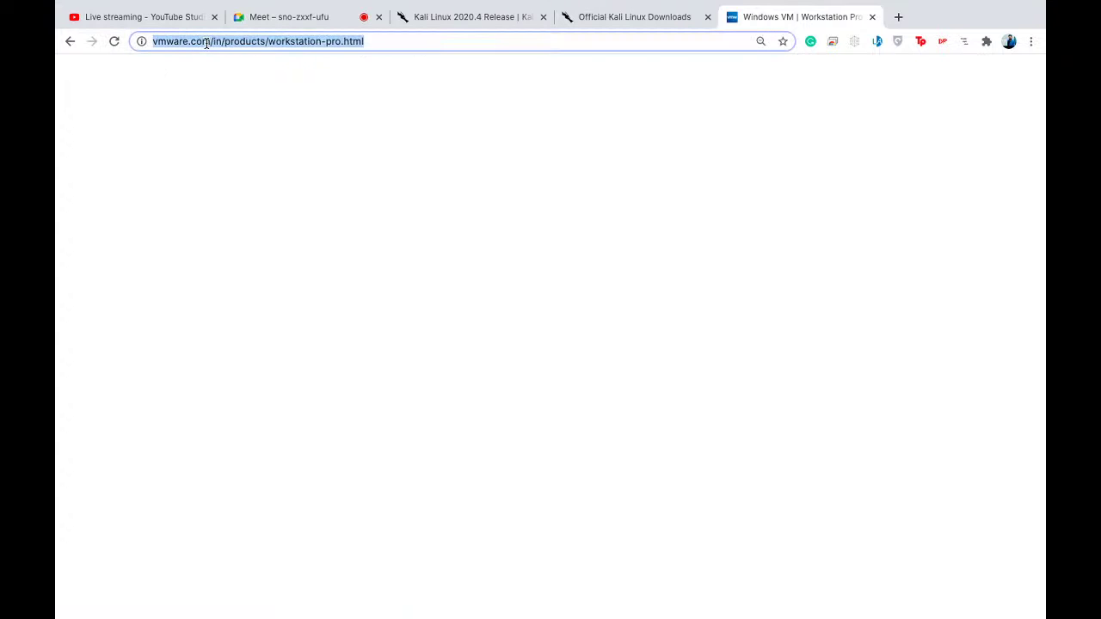
text(vmware)
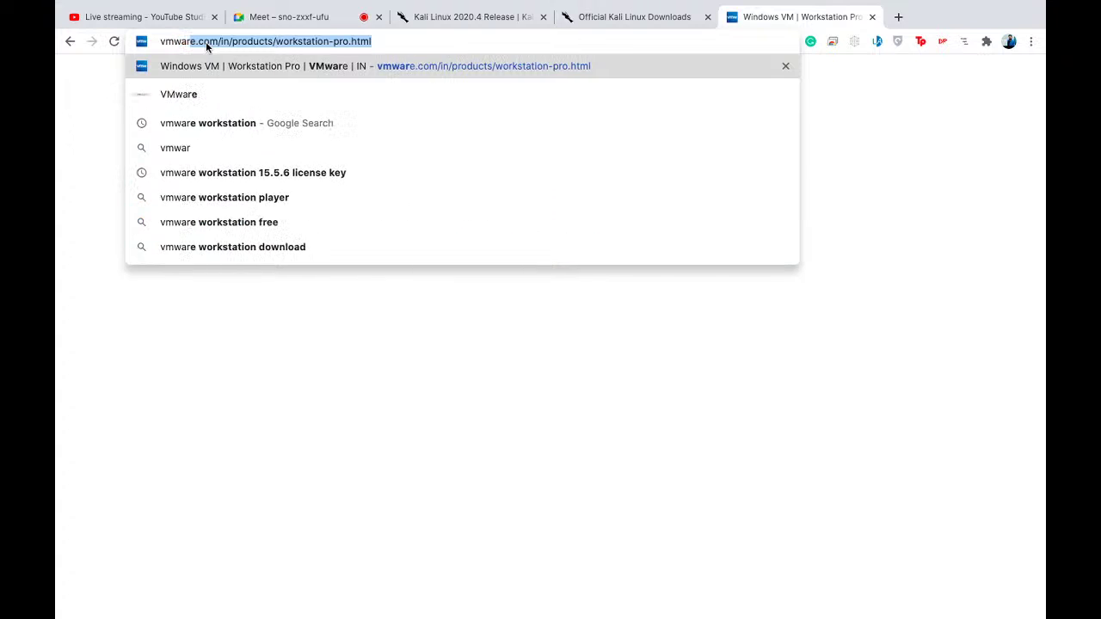
key(Return)
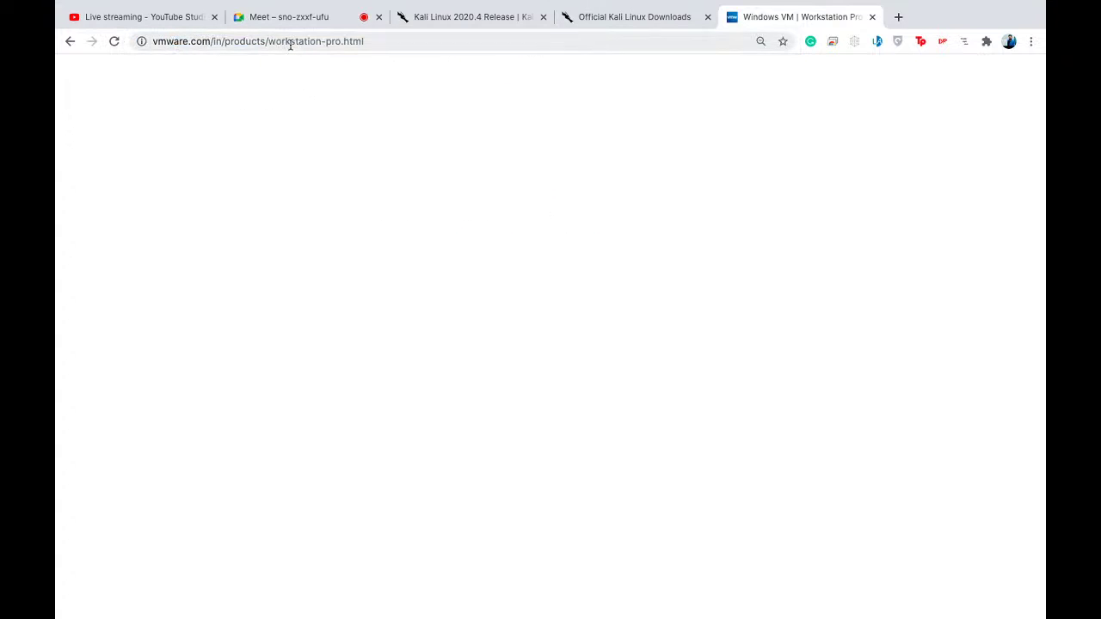
click(284, 41)
key(super+c)
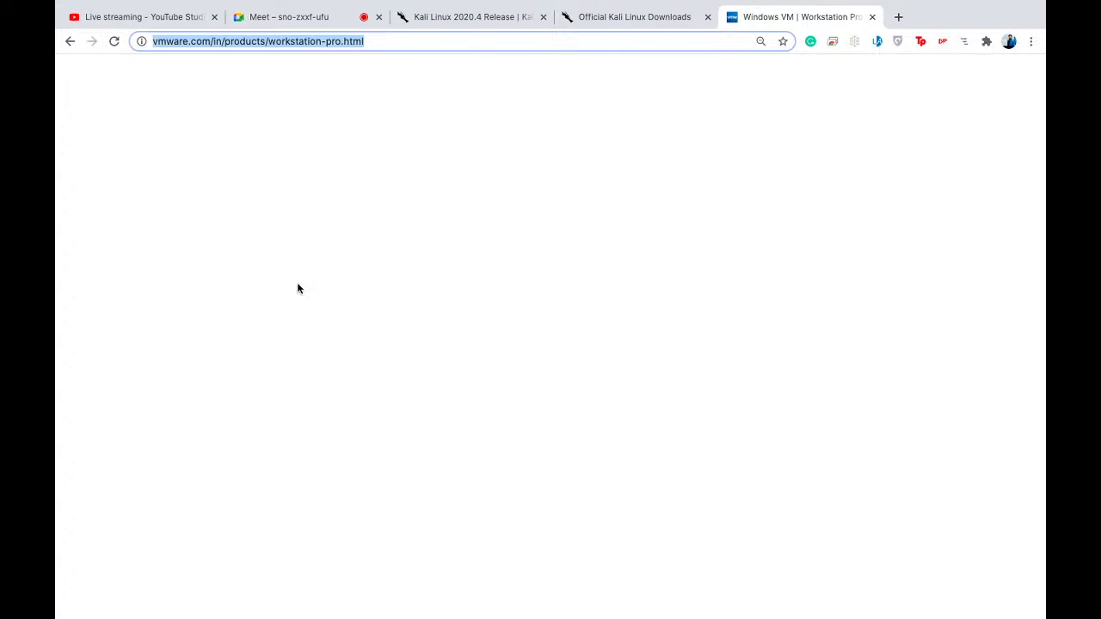
key(ctrl+Left)
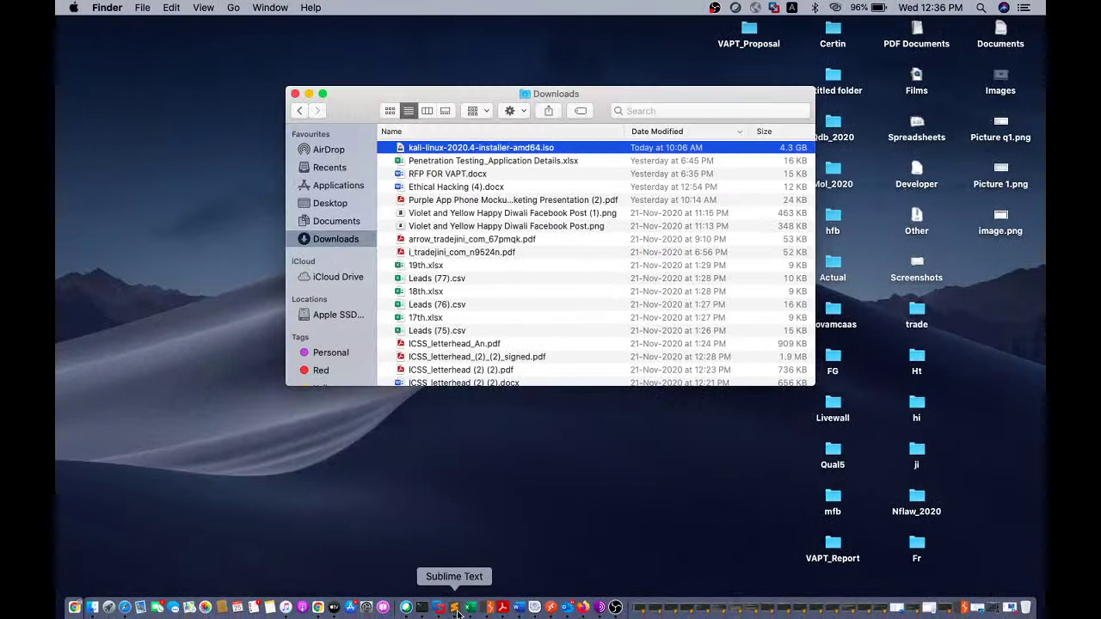
click(421, 607)
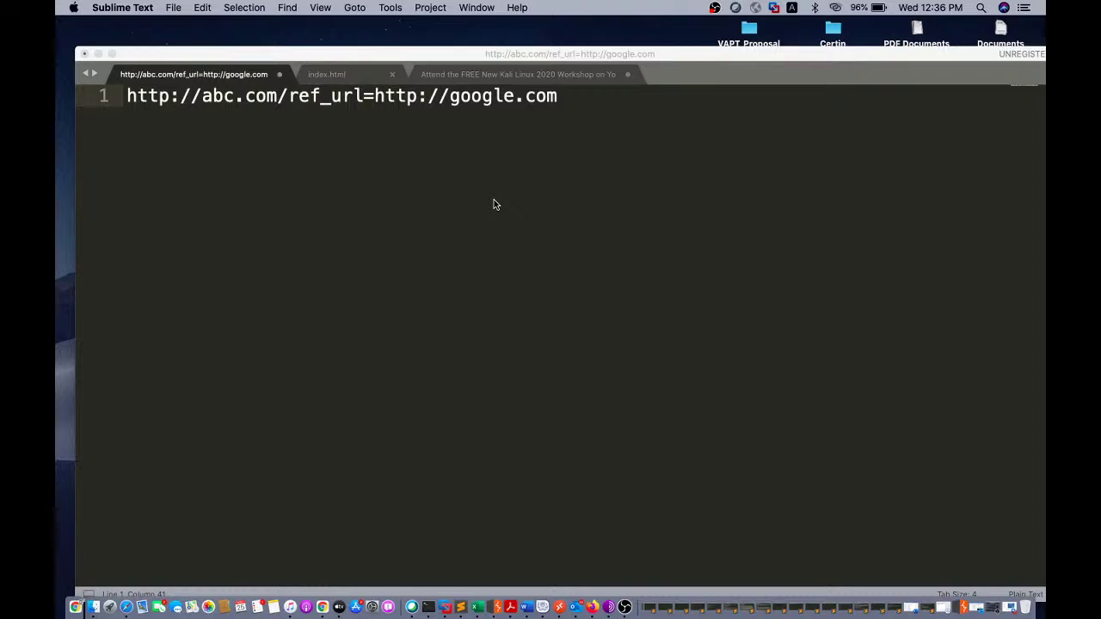
click(494, 204)
key(super+a)
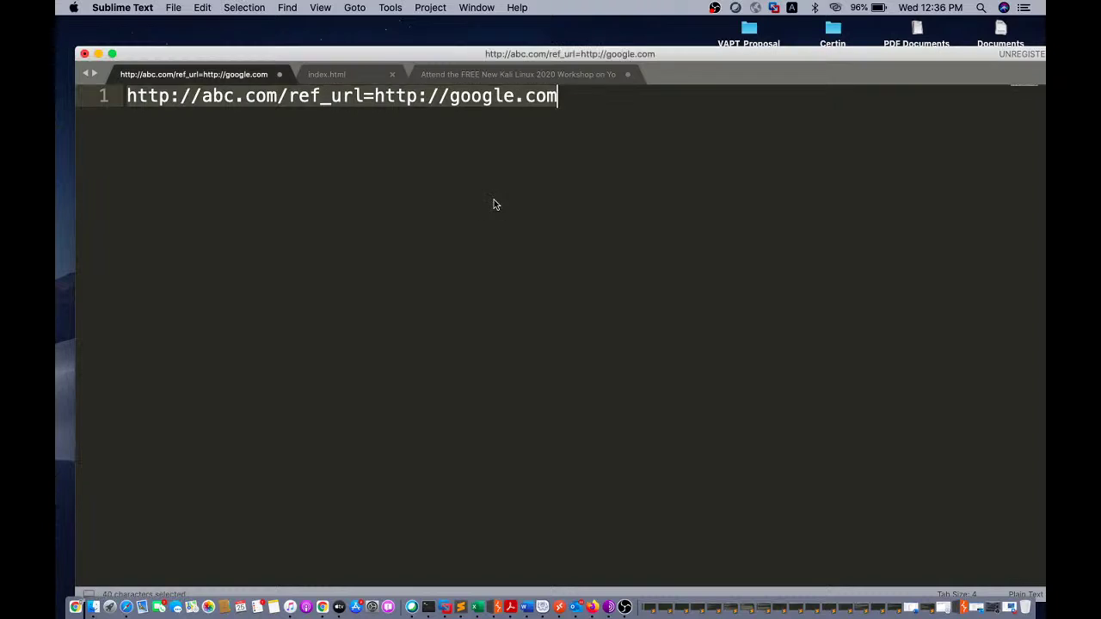
key(BackSpace)
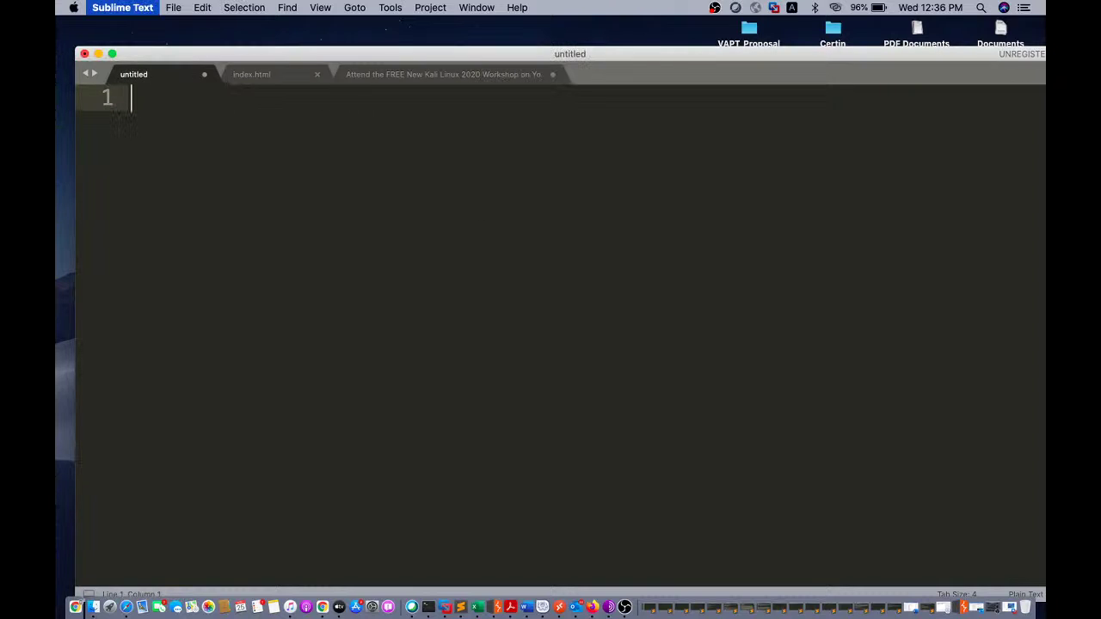
key(super+equal)
key(super+equal)
key(super+v)
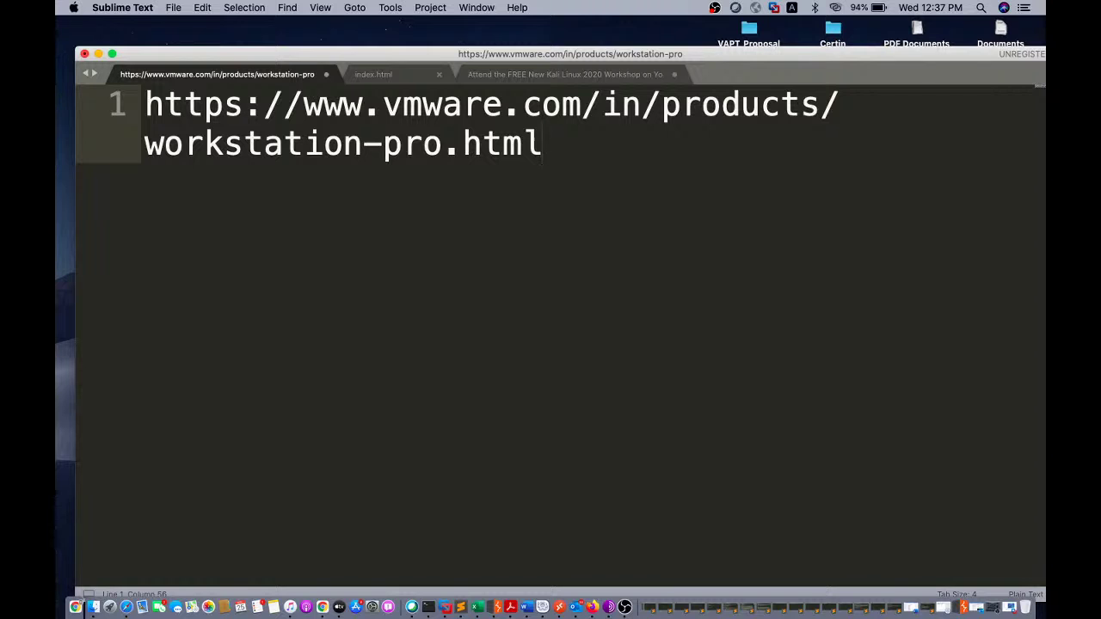
- Reload the VMware Workstation Pro page in Chrome
key(ctrl+Right)
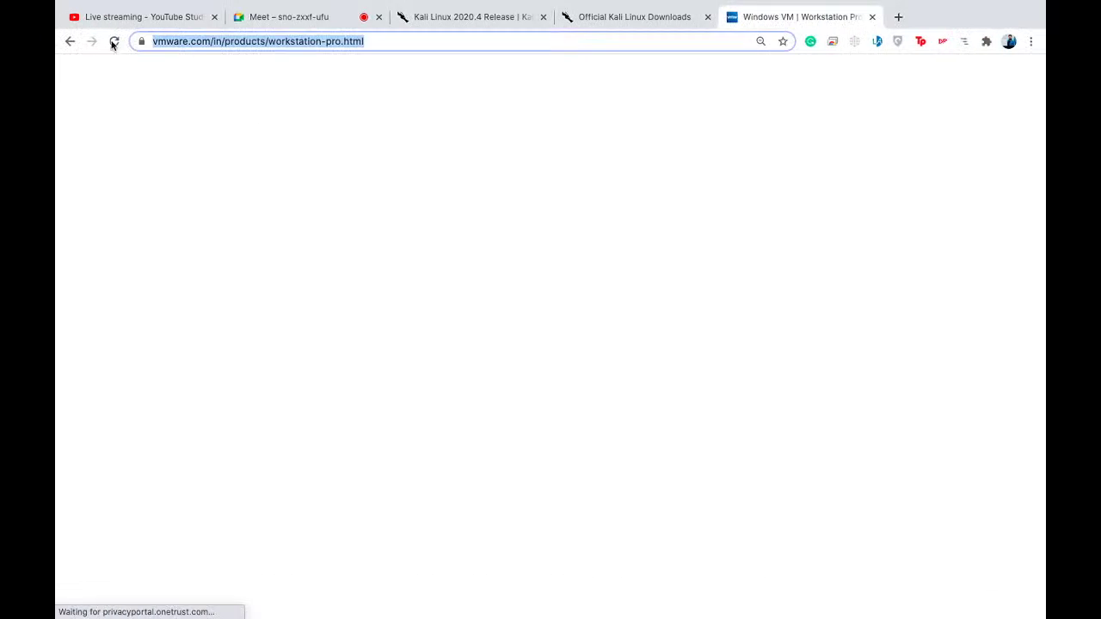
click(113, 41)
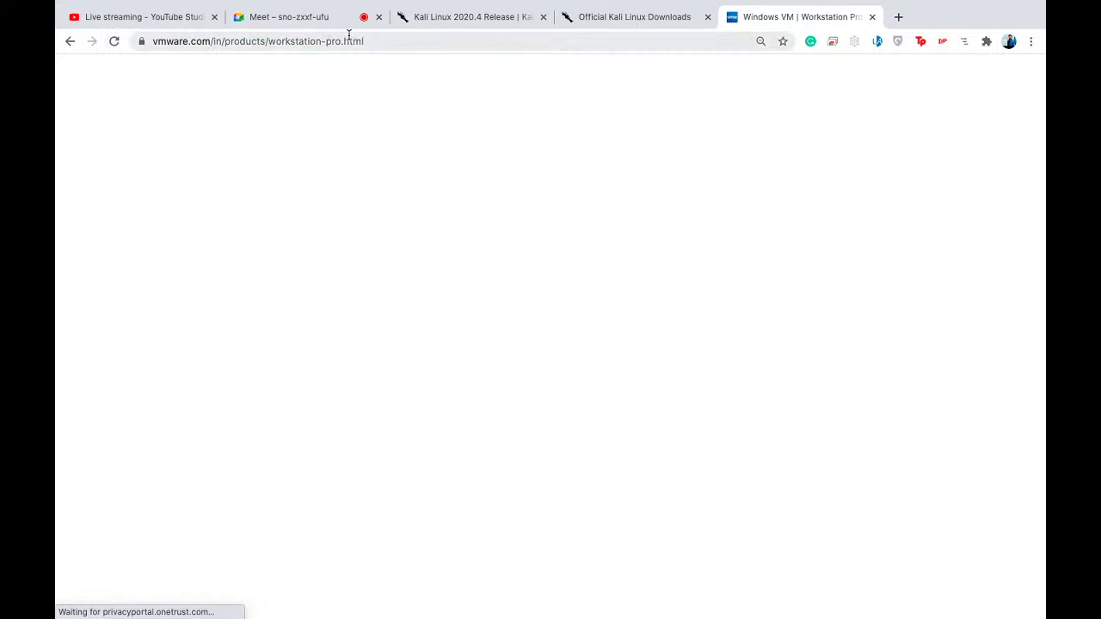
click(381, 41)
click(388, 43)
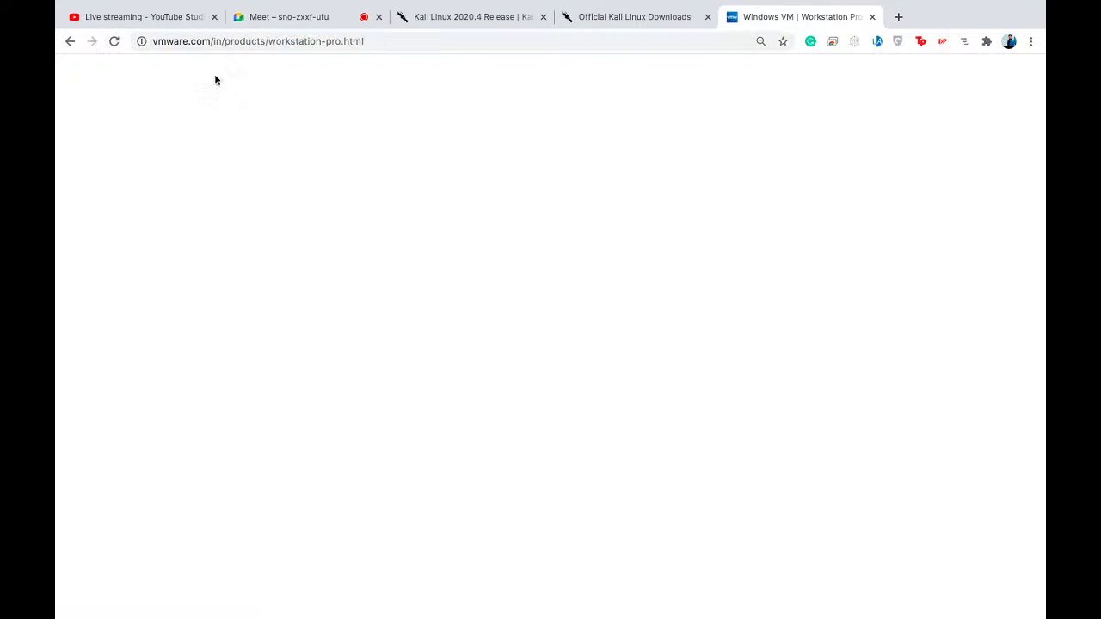
- Close the disk-almost-full warning on the Kali desktop, then return to Sublime Text
key(ctrl+Right)
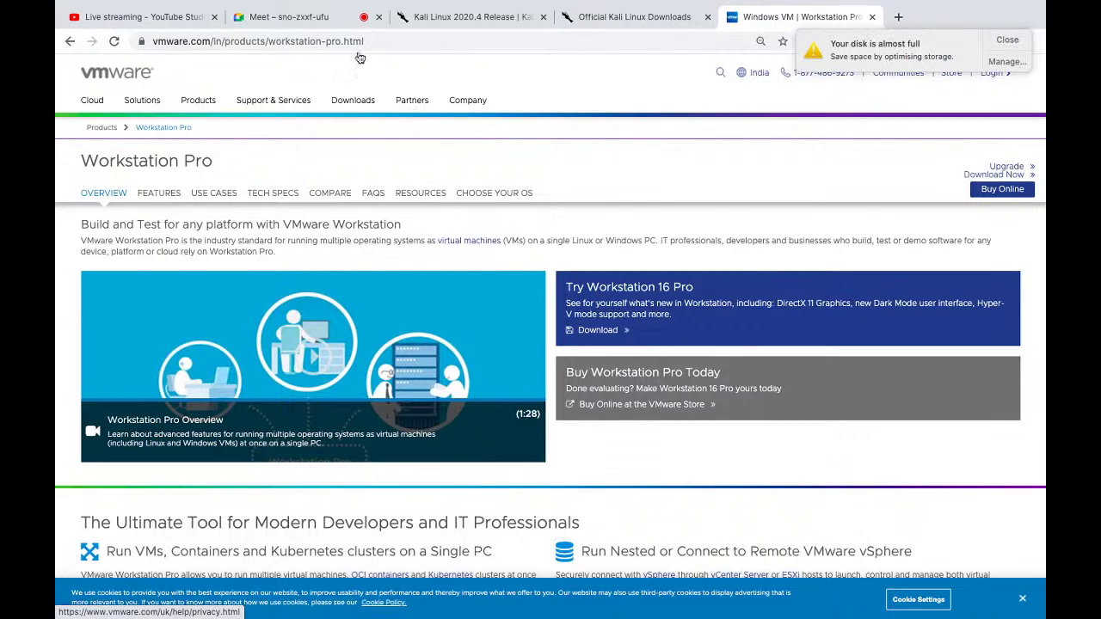
click(1007, 42)
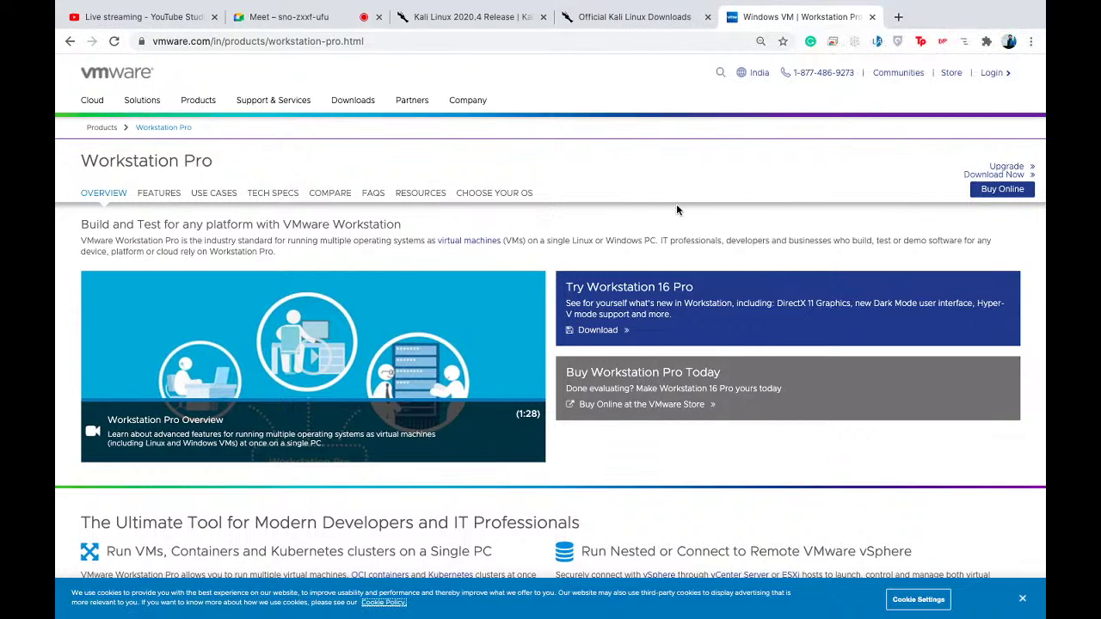
key(ctrl+Left)
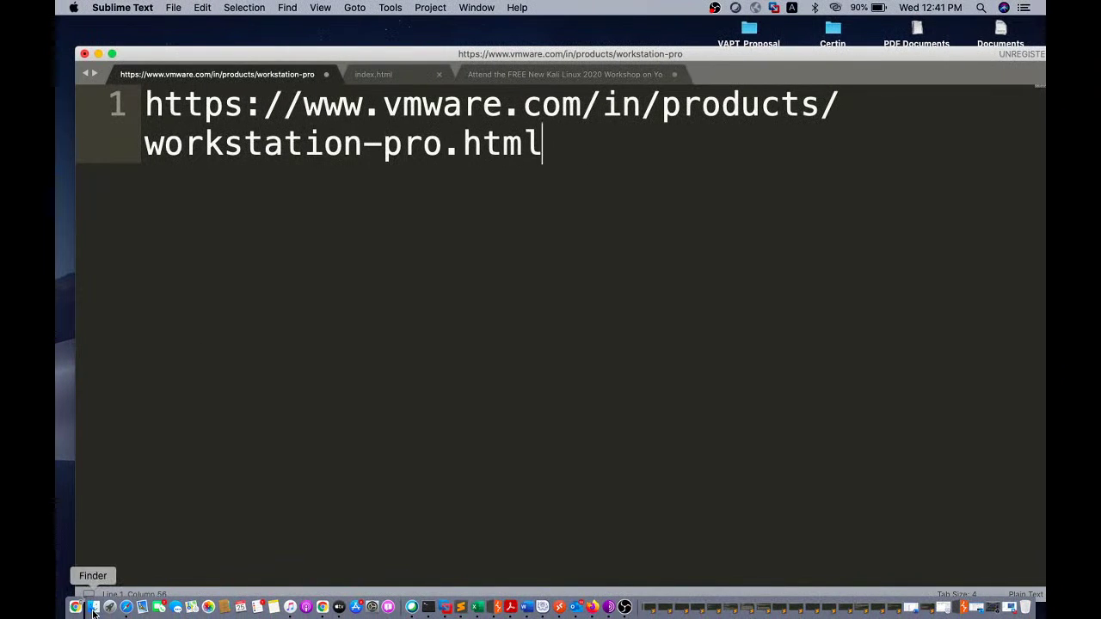
click(94, 611)
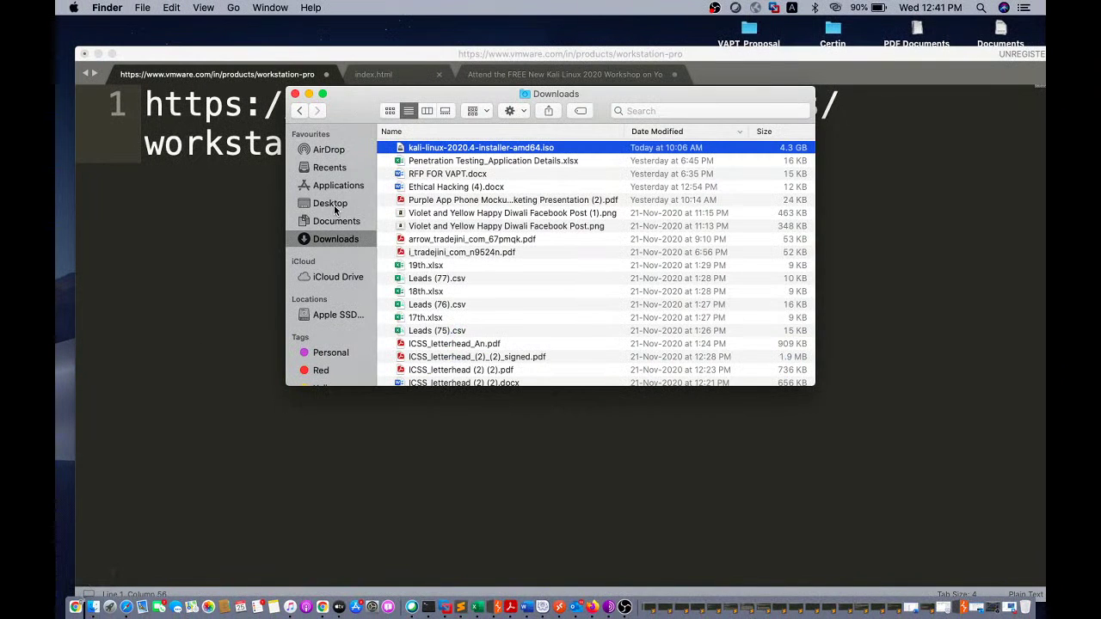
click(331, 223)
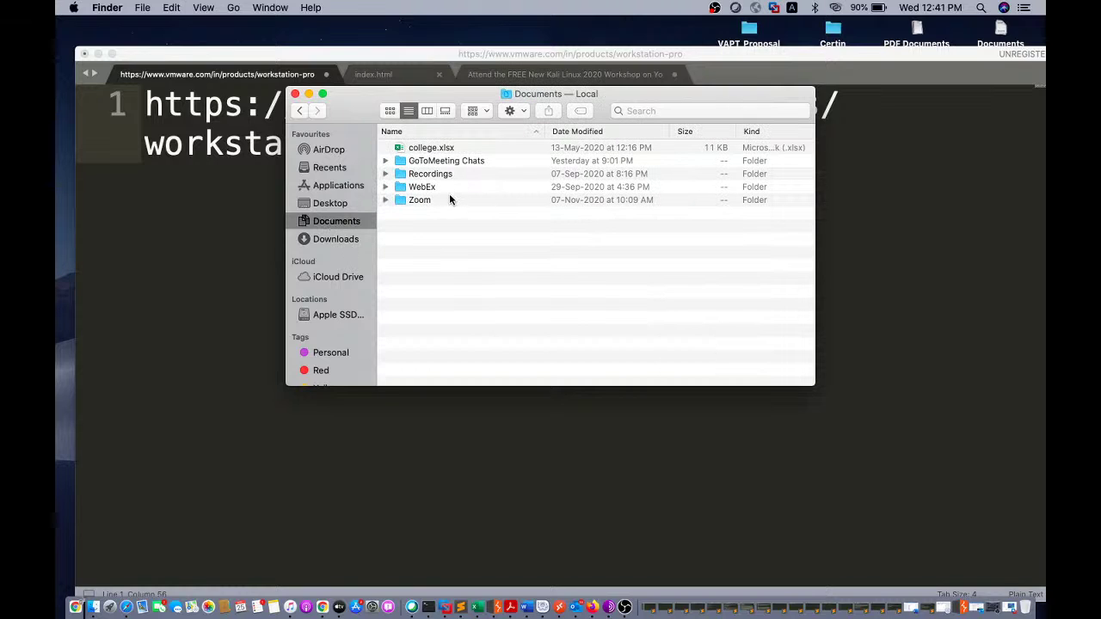
click(334, 185)
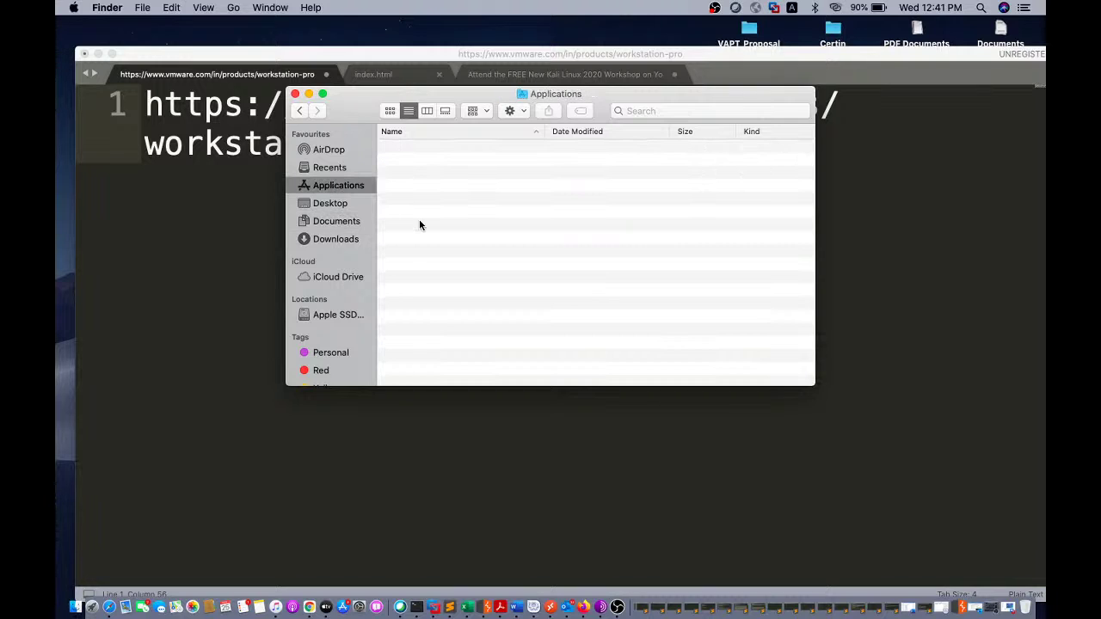
click(295, 94)
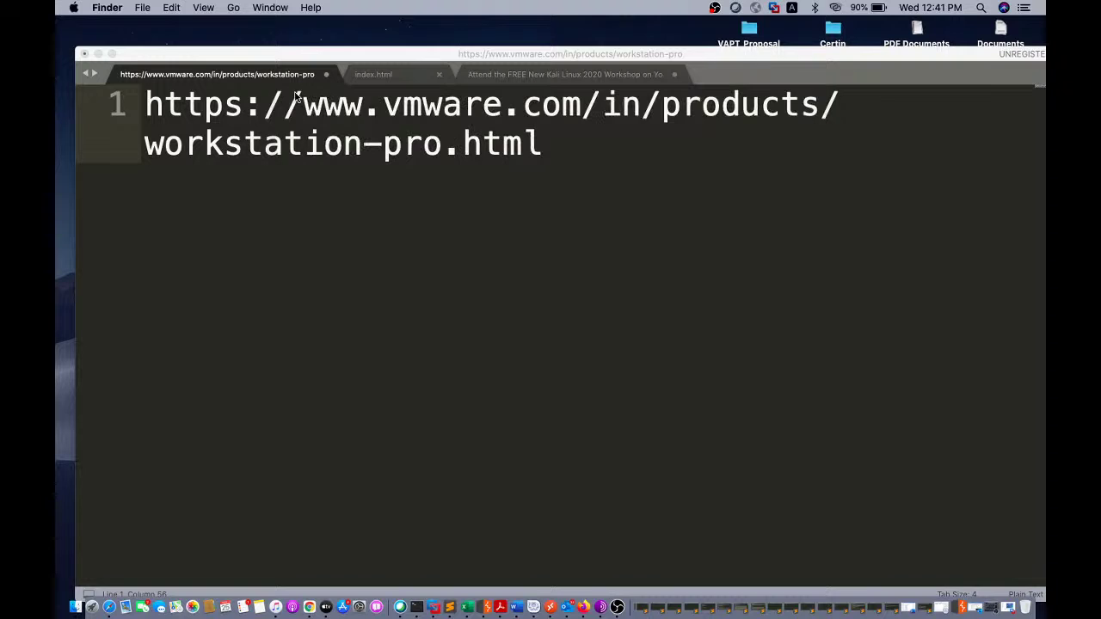
click(74, 9)
- Open the Mac's storage management from About This Mac and list the Documents using space
click(73, 9)
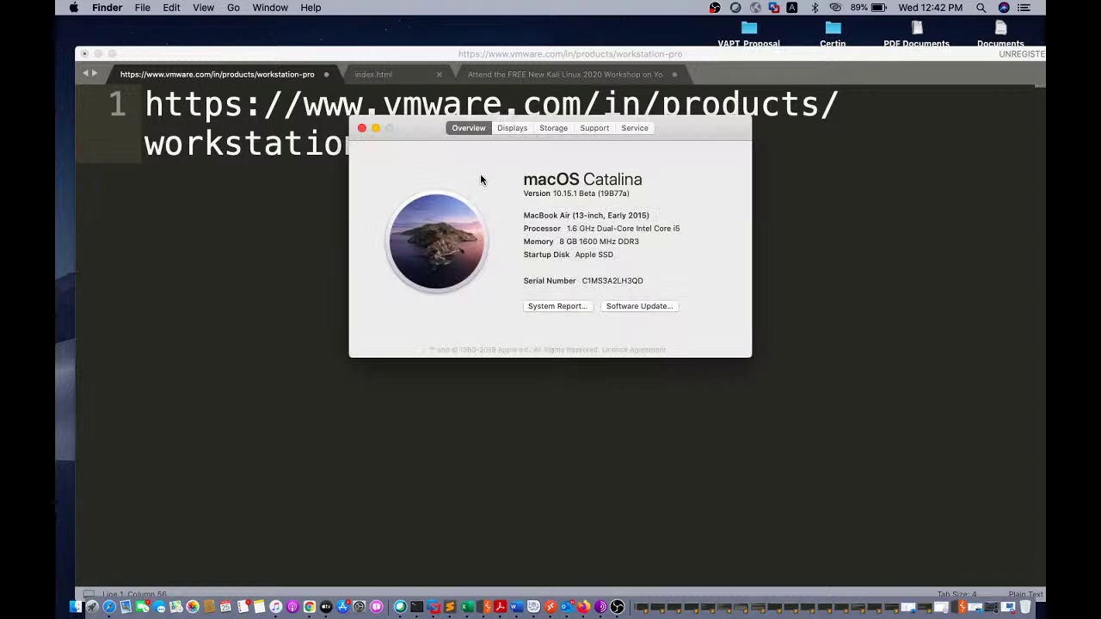
click(561, 127)
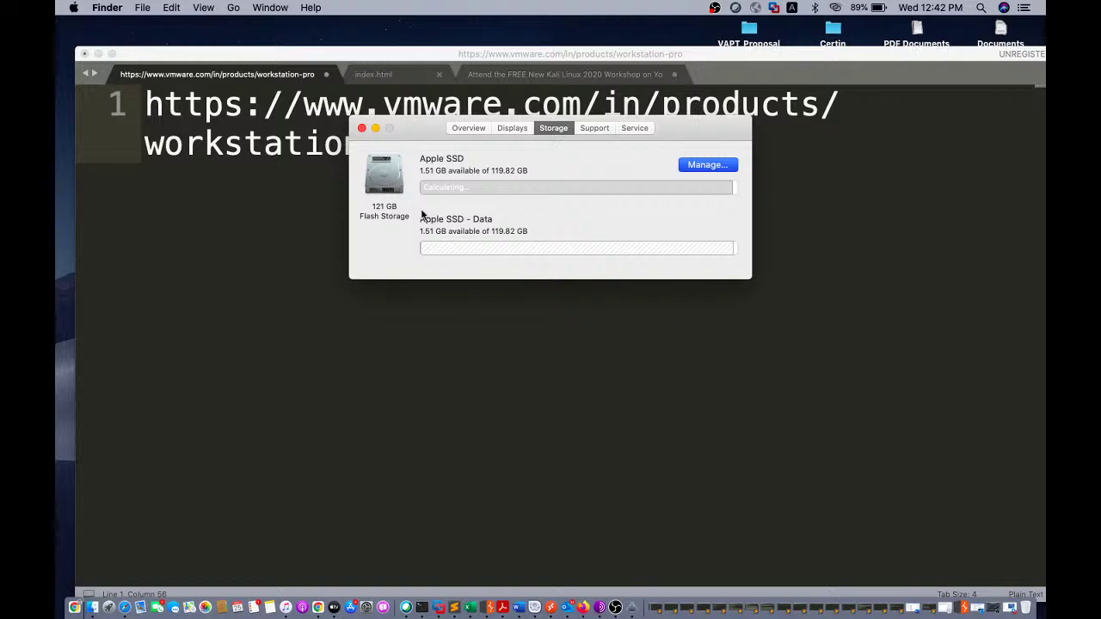
key(Return)
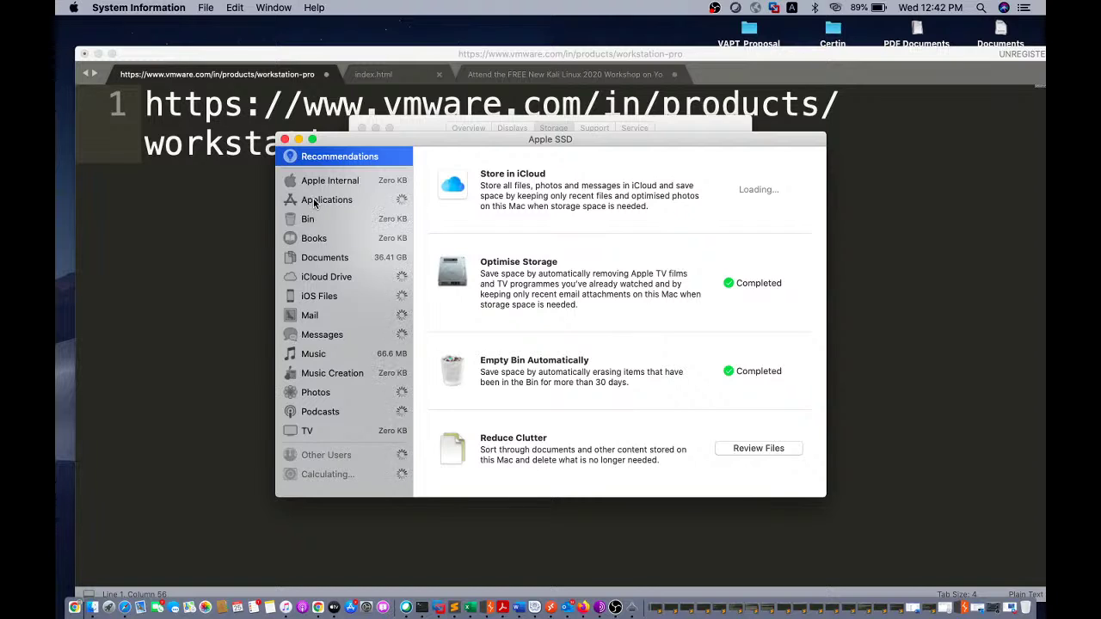
click(315, 202)
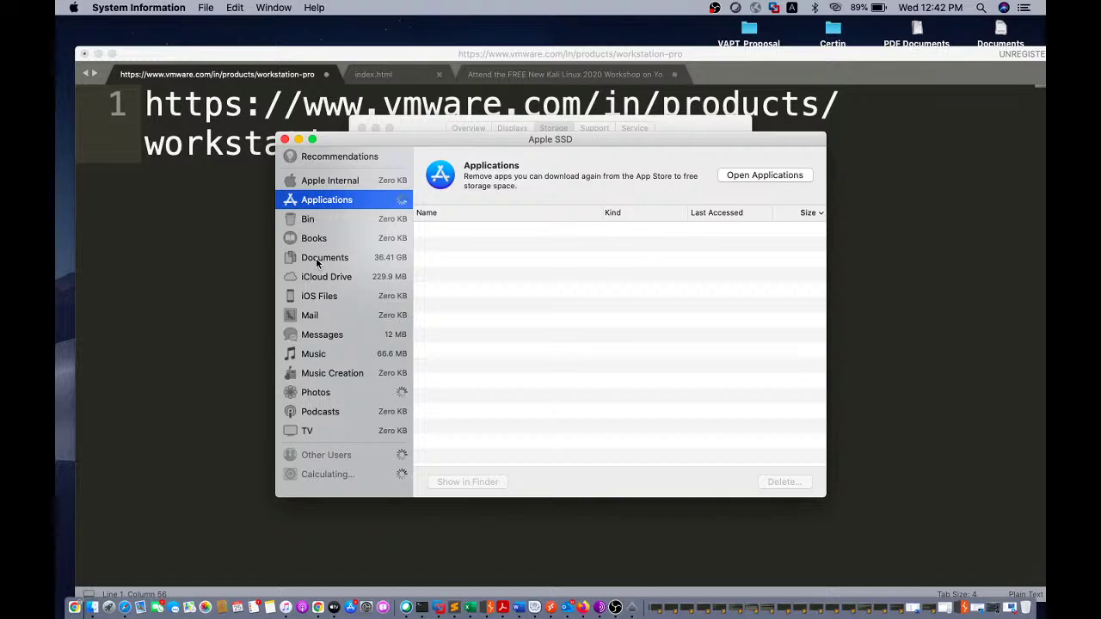
click(316, 263)
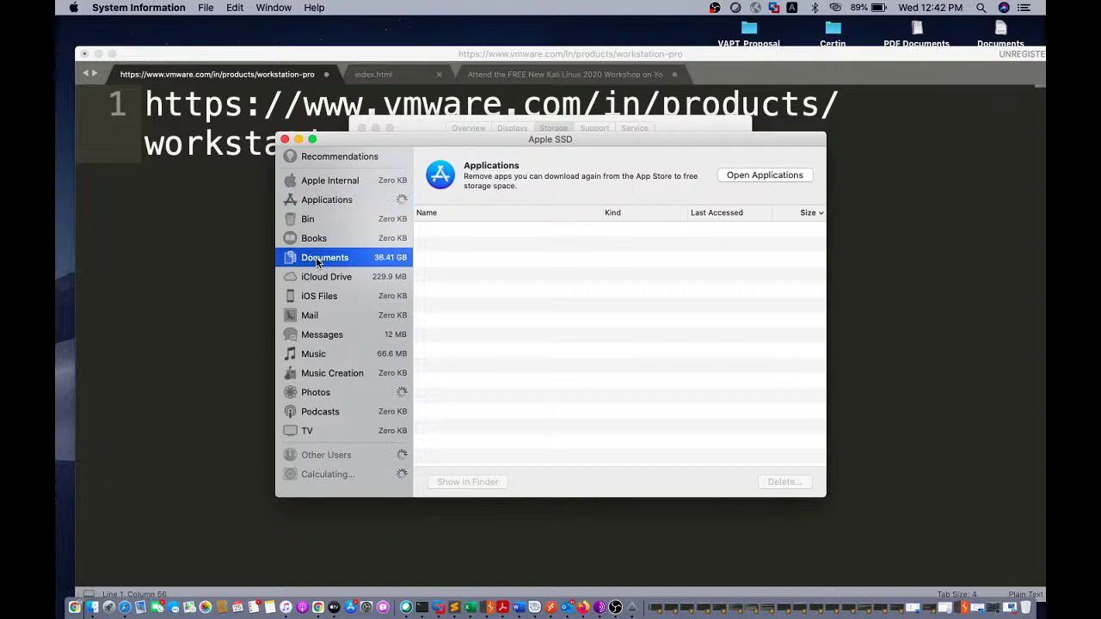
click(363, 255)
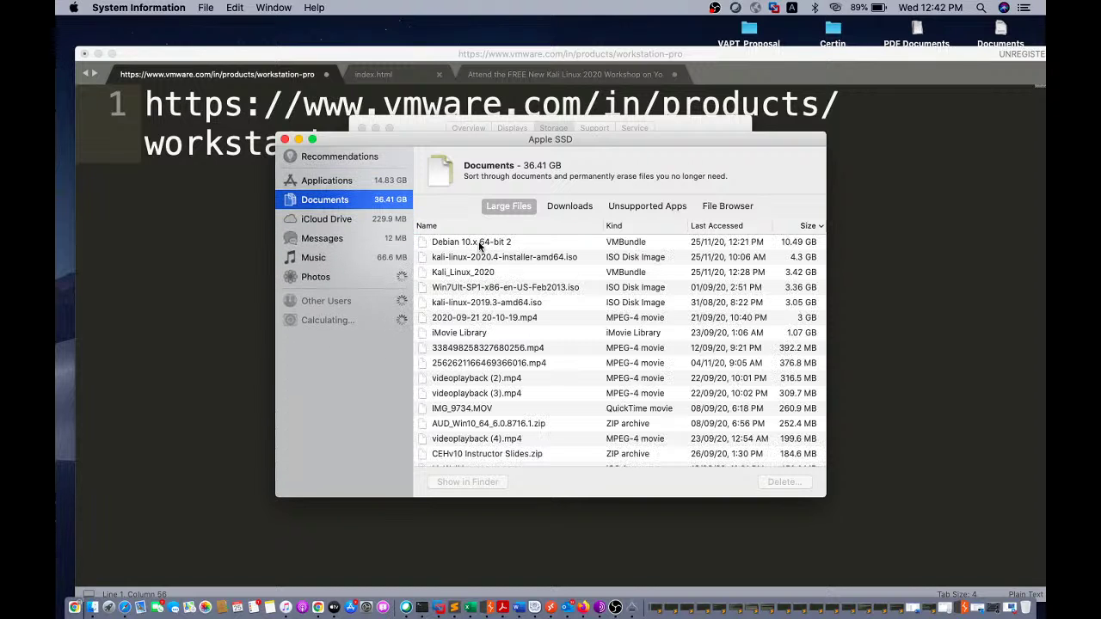
- Delete the 10.49 GB Debian 10.x 64-bit 2 VM, then close the storage windows
click(483, 245)
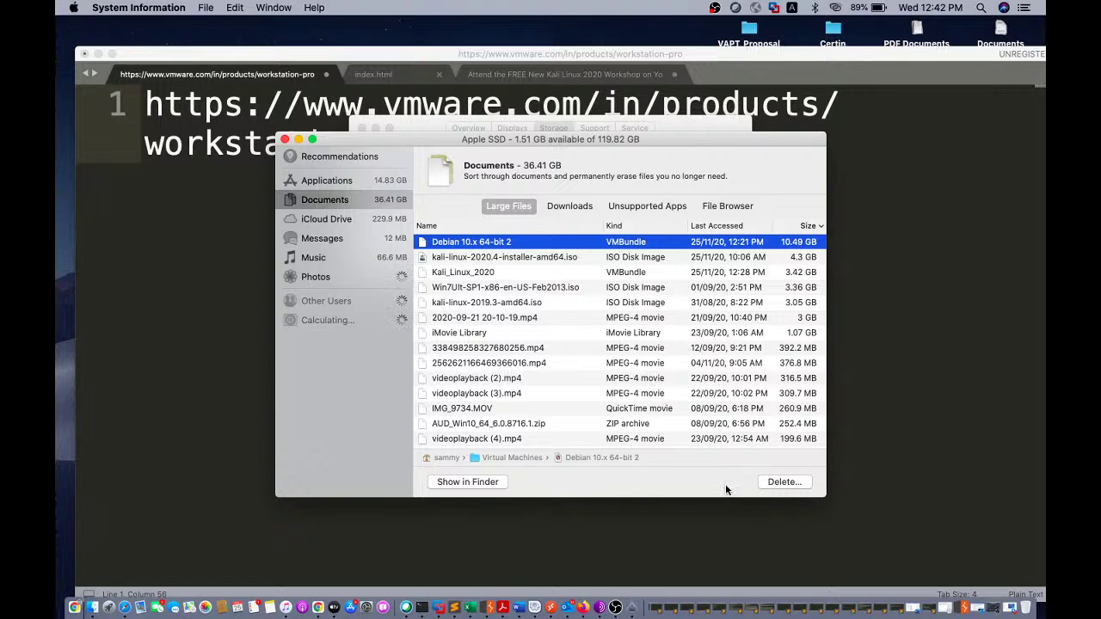
click(779, 481)
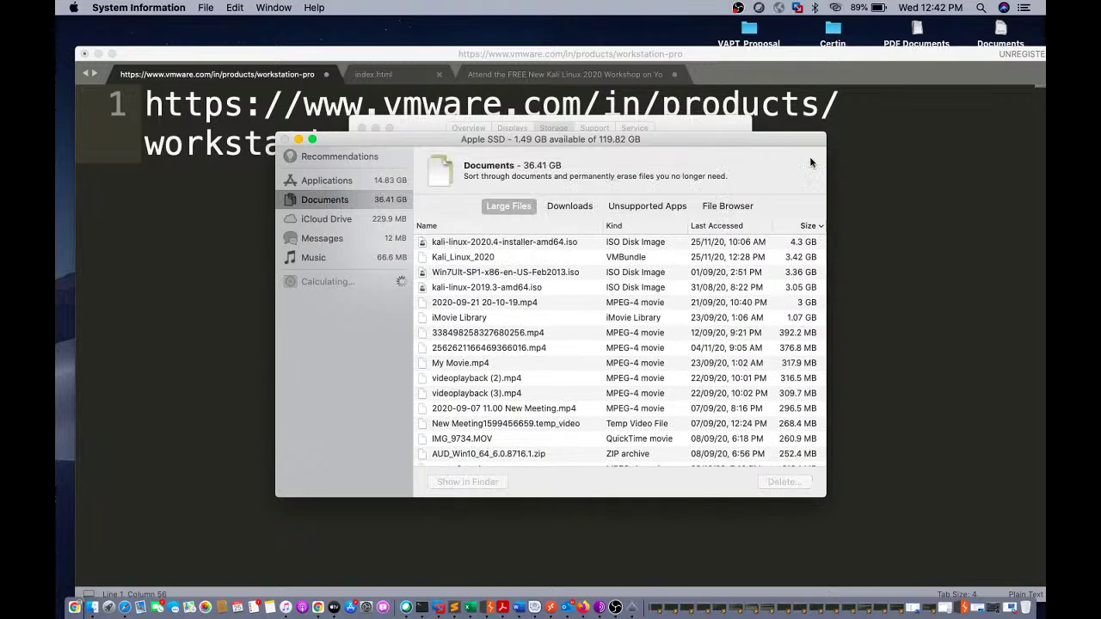
click(285, 140)
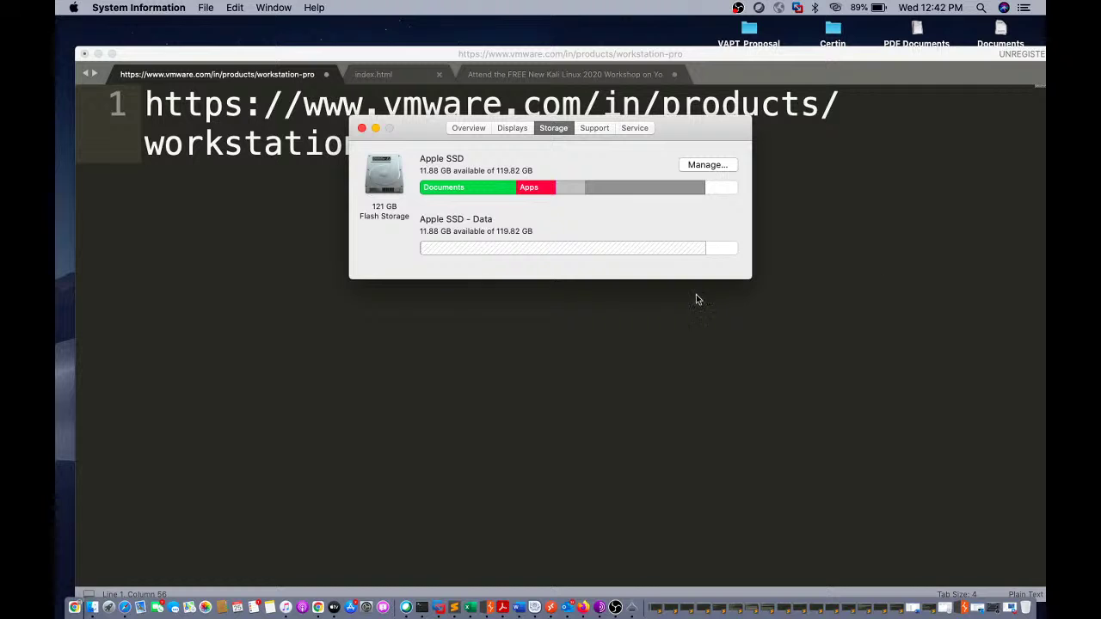
click(362, 127)
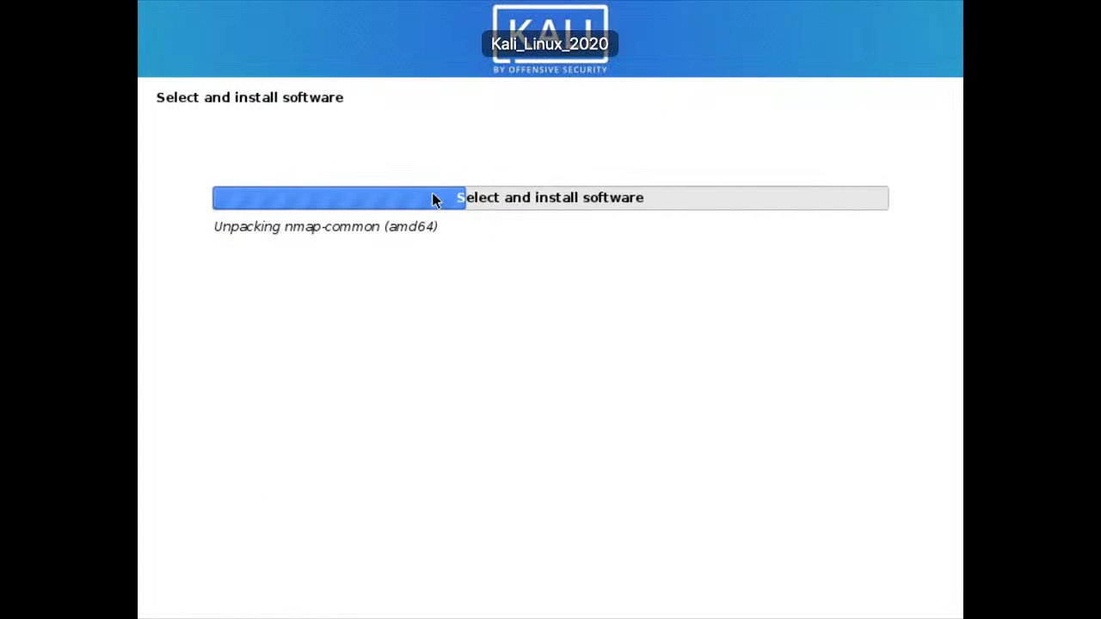
key(ctrl+Left)
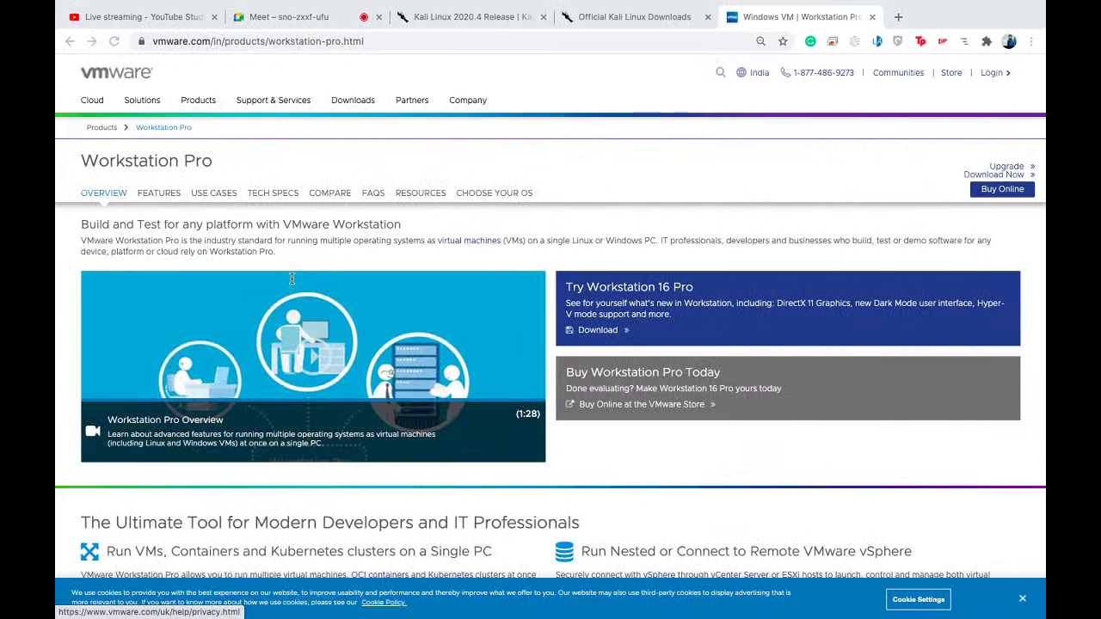
- Start the free trial download under Try Workstation 16 Pro
click(311, 92)
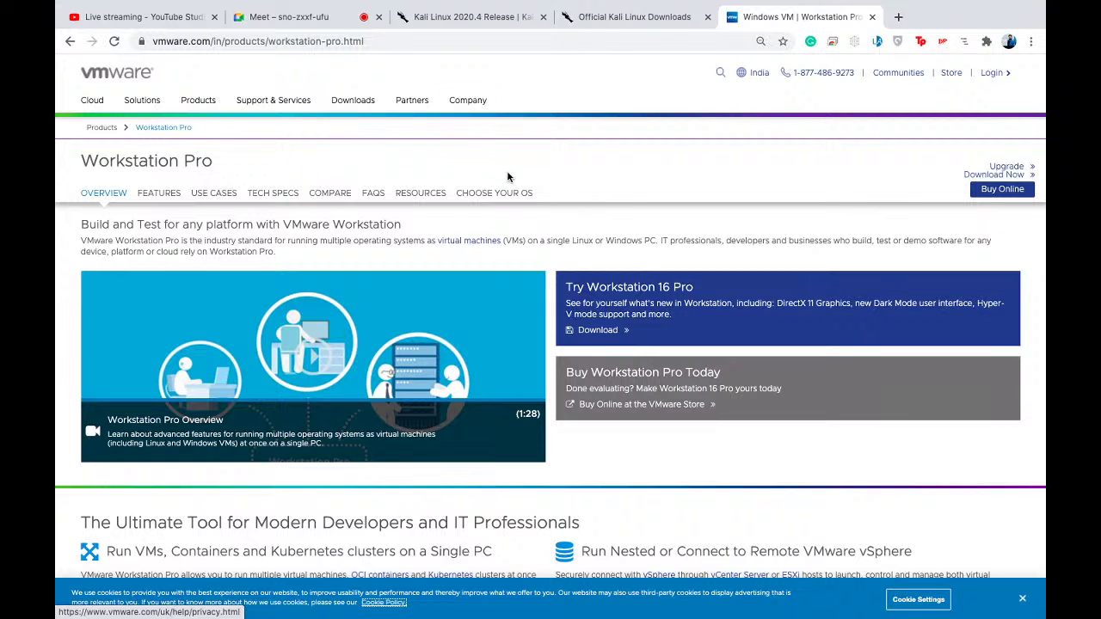
scroll(521, 316, down, 1)
scroll(522, 321, up, 1)
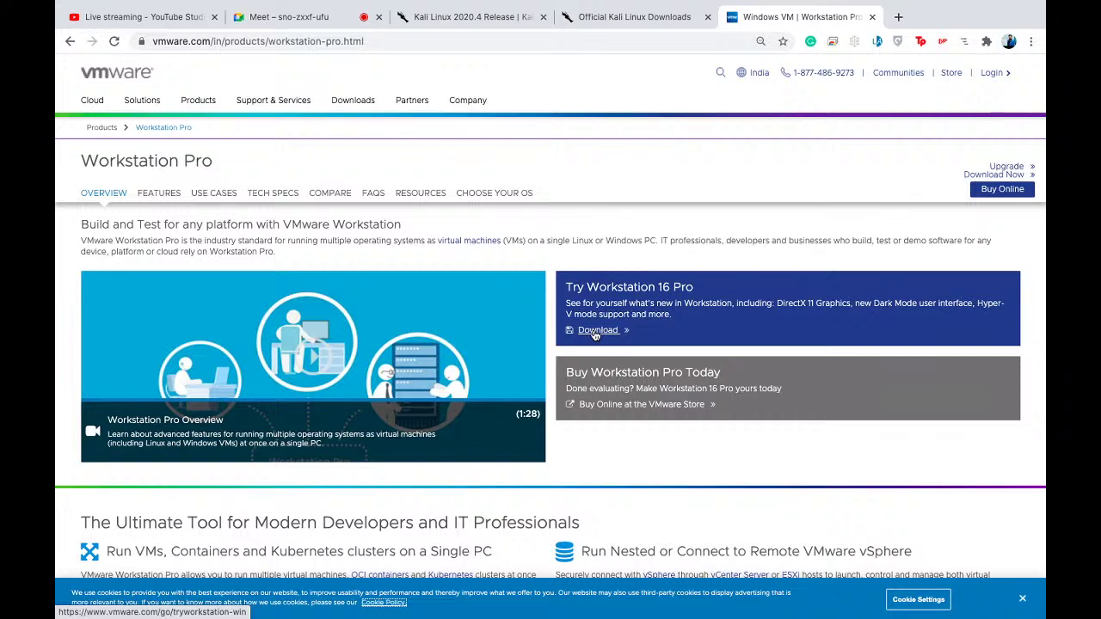
click(596, 332)
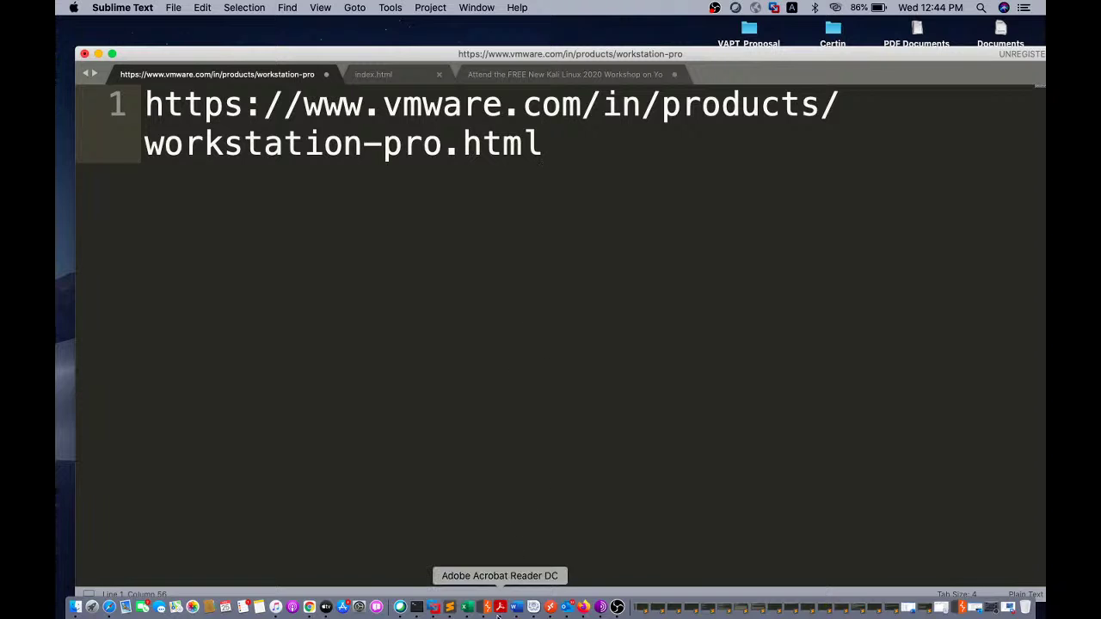
- Bring the Kali_Linux_2020 VM back in VMware Fusion, glancing at the File menu
click(435, 608)
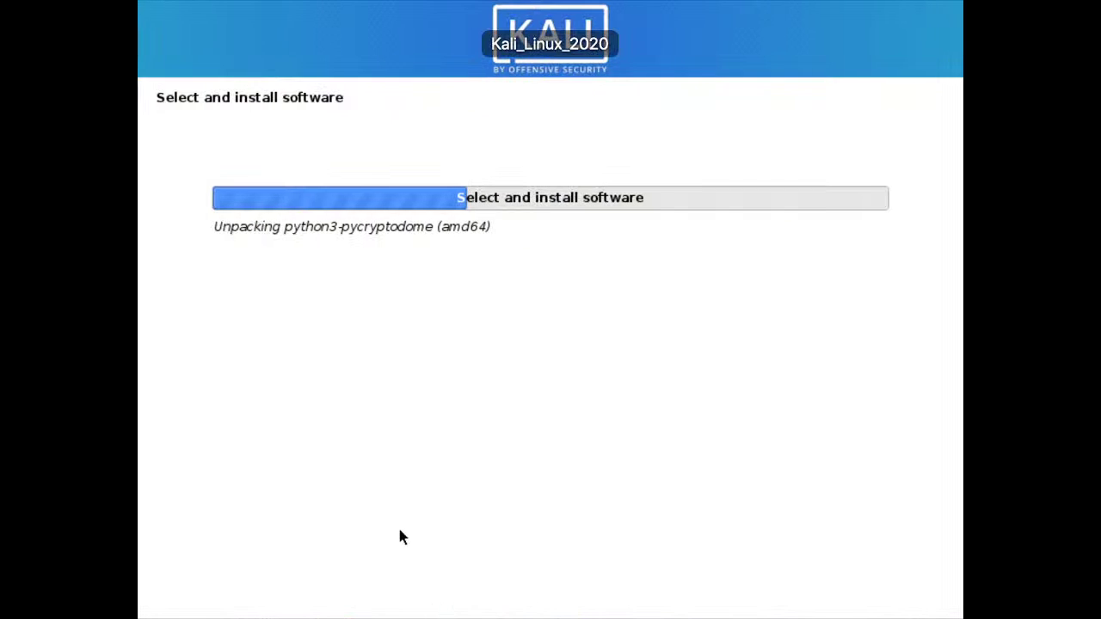
mouse_move(139, 2)
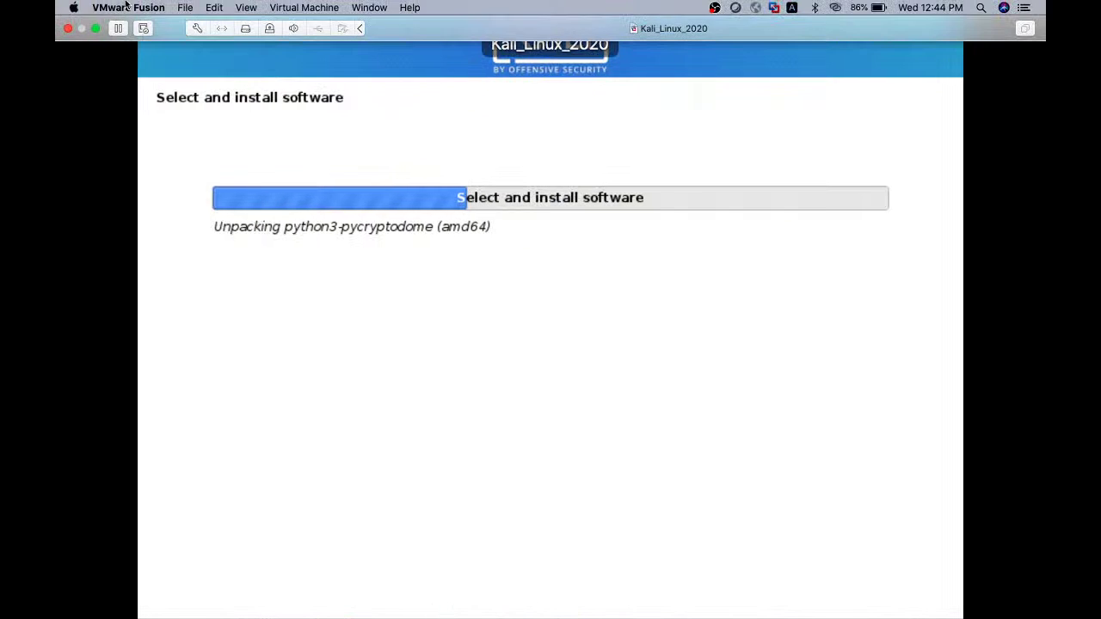
click(183, 9)
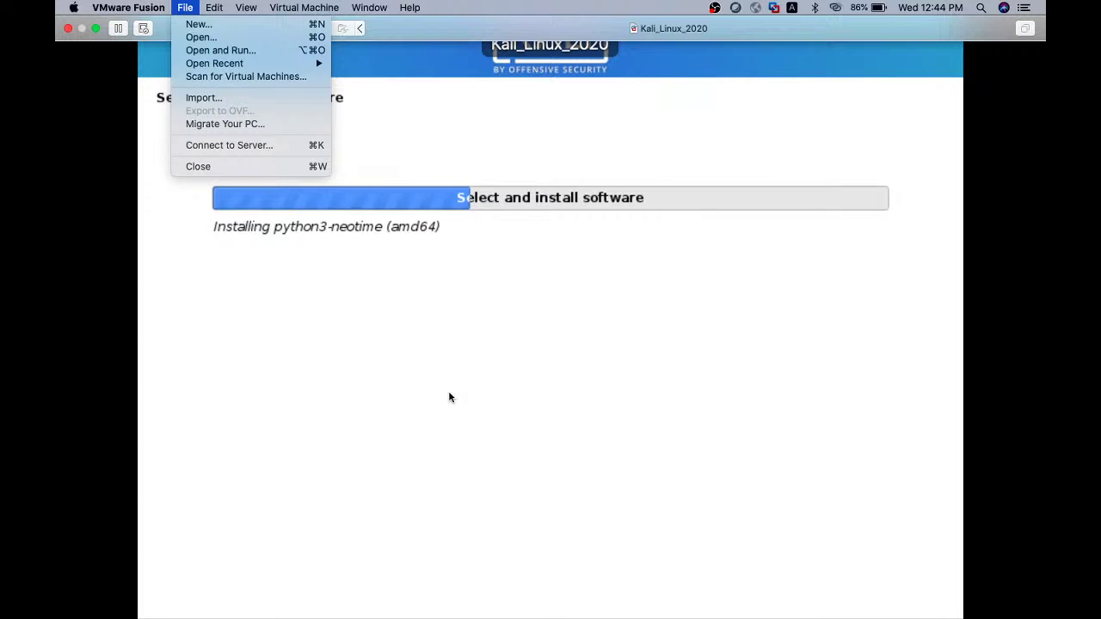
click(448, 310)
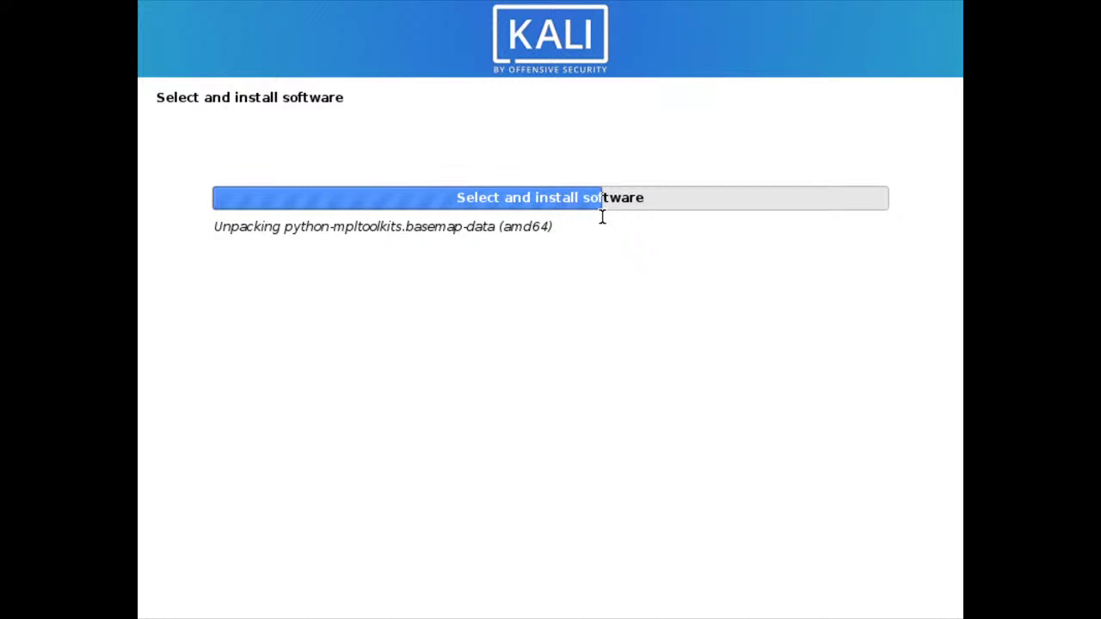
key(ctrl+Left)
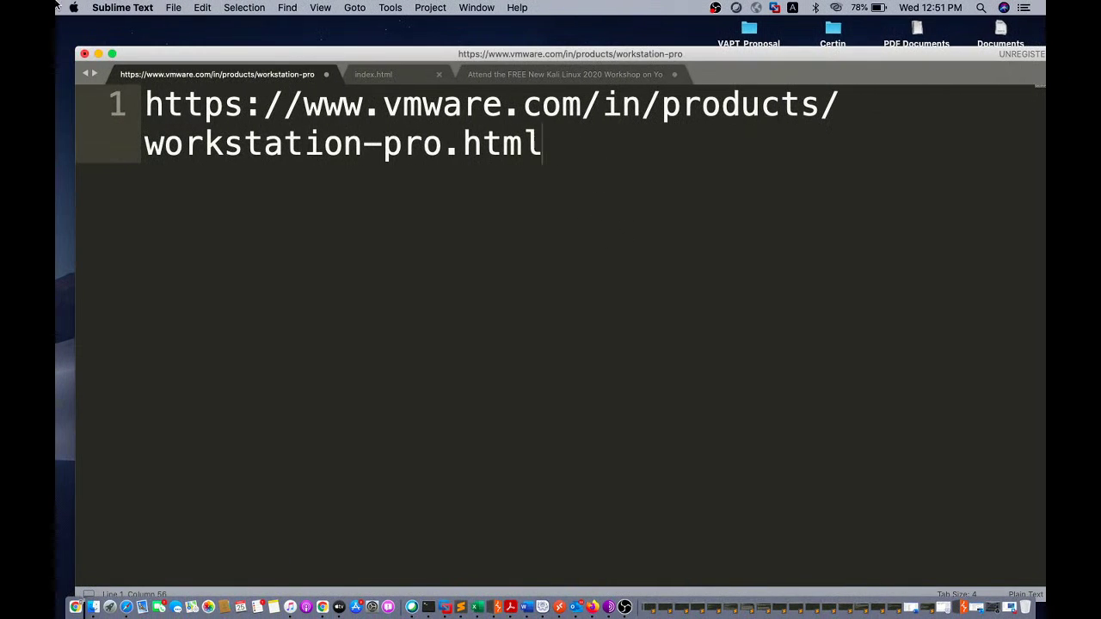
click(76, 9)
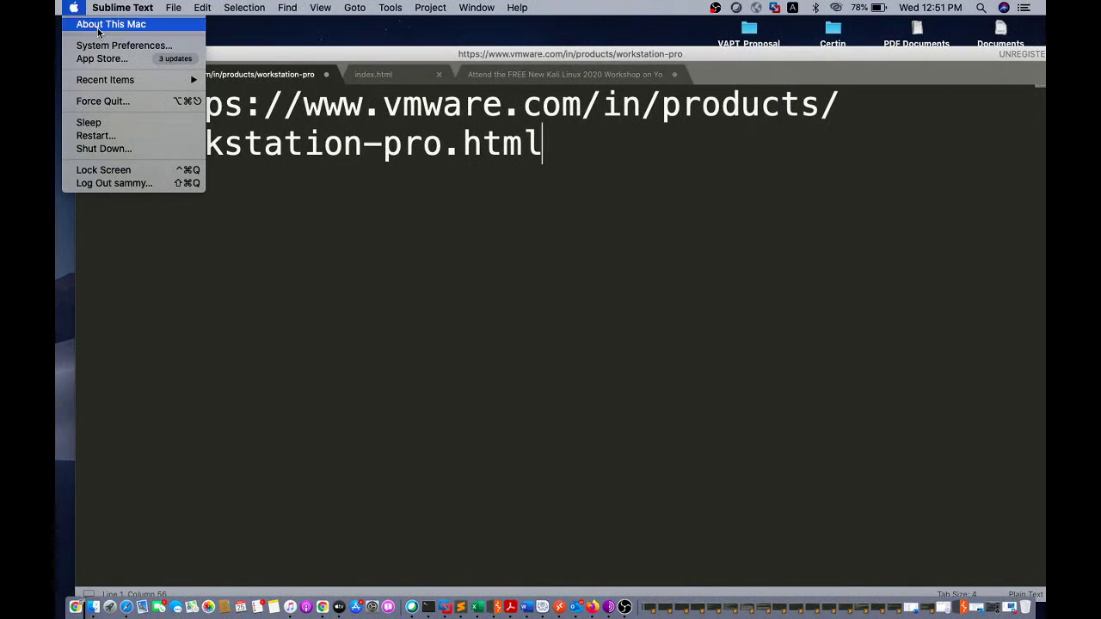
click(98, 28)
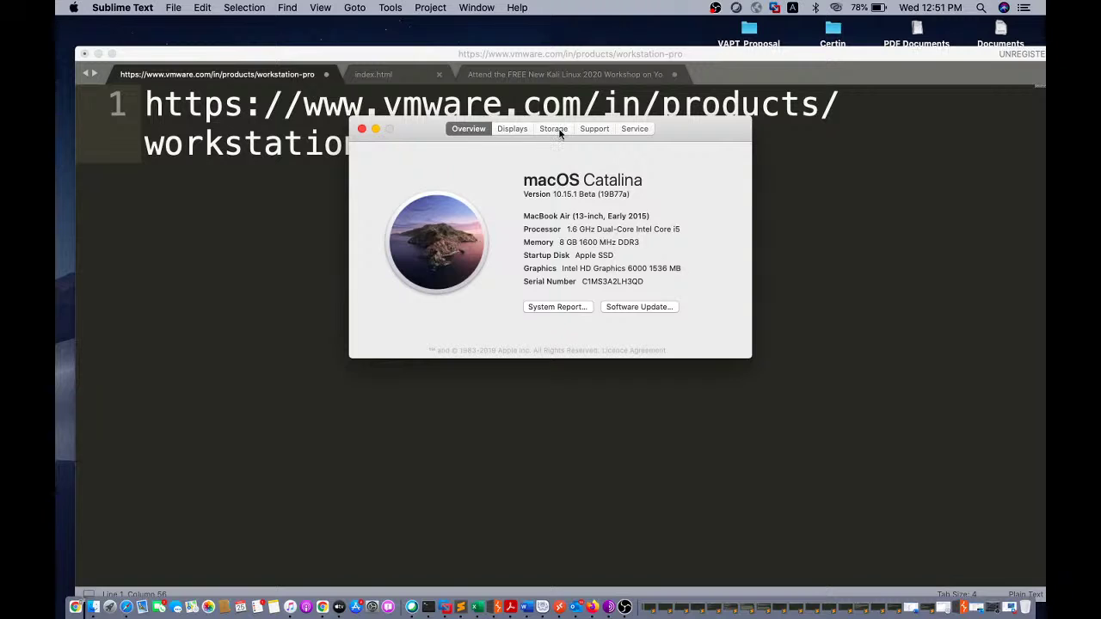
click(554, 129)
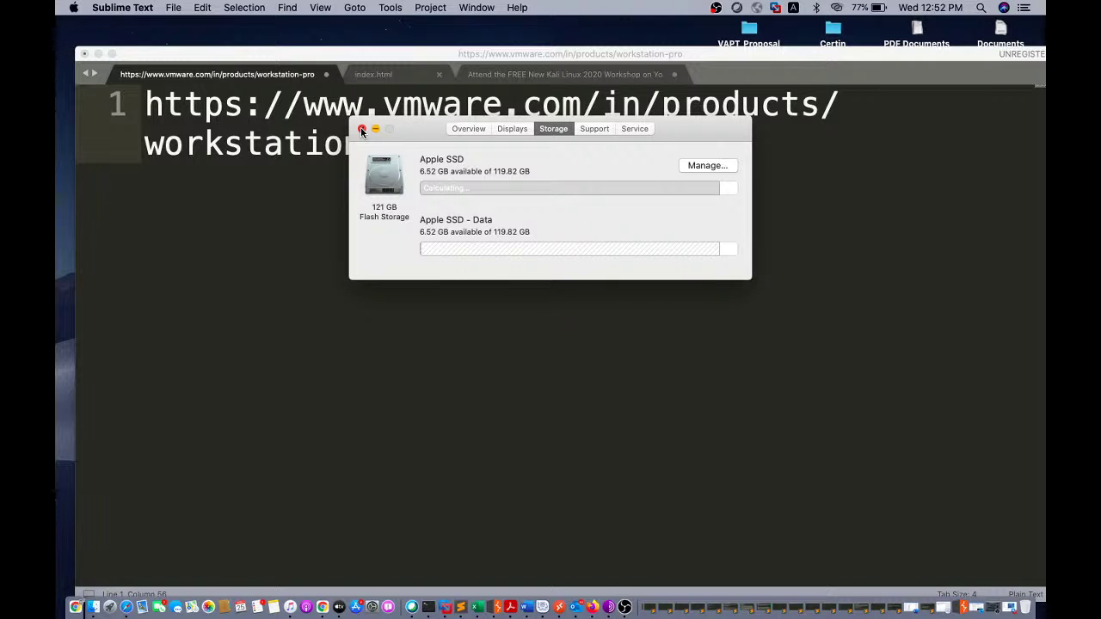
click(361, 129)
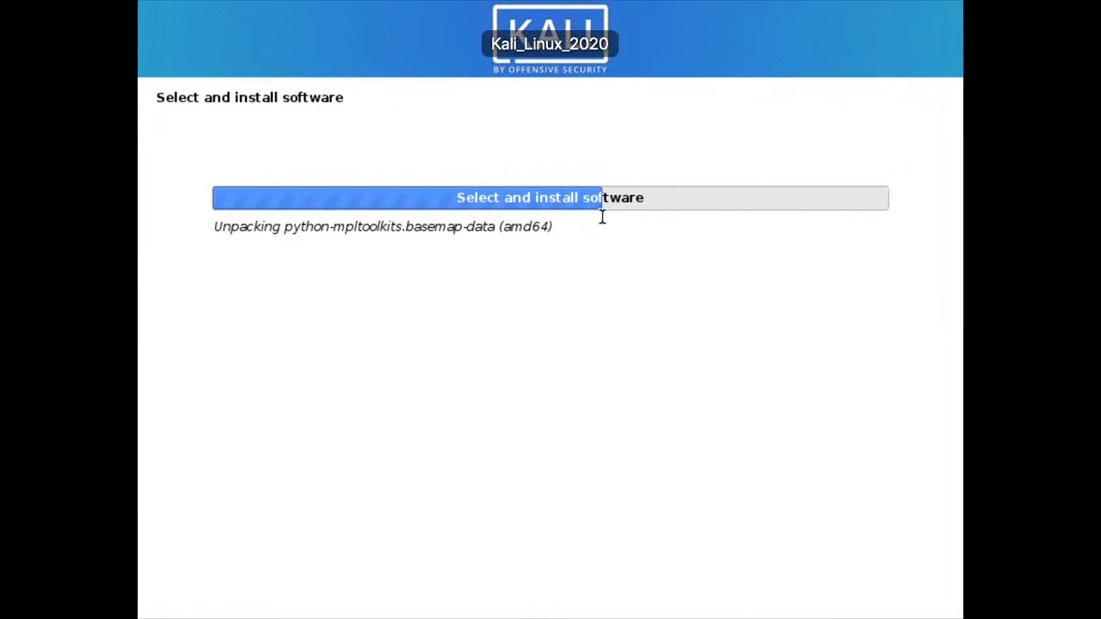
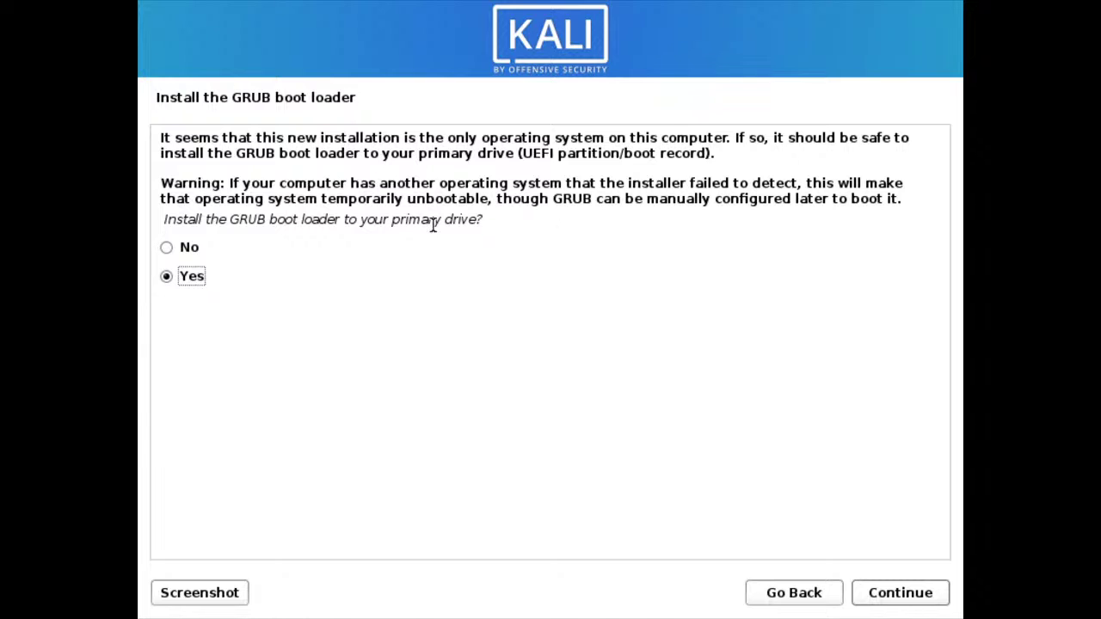
- Accept installing GRUB to the primary drive and pick /dev/sda as the boot loader device
drag(224, 218, 432, 235)
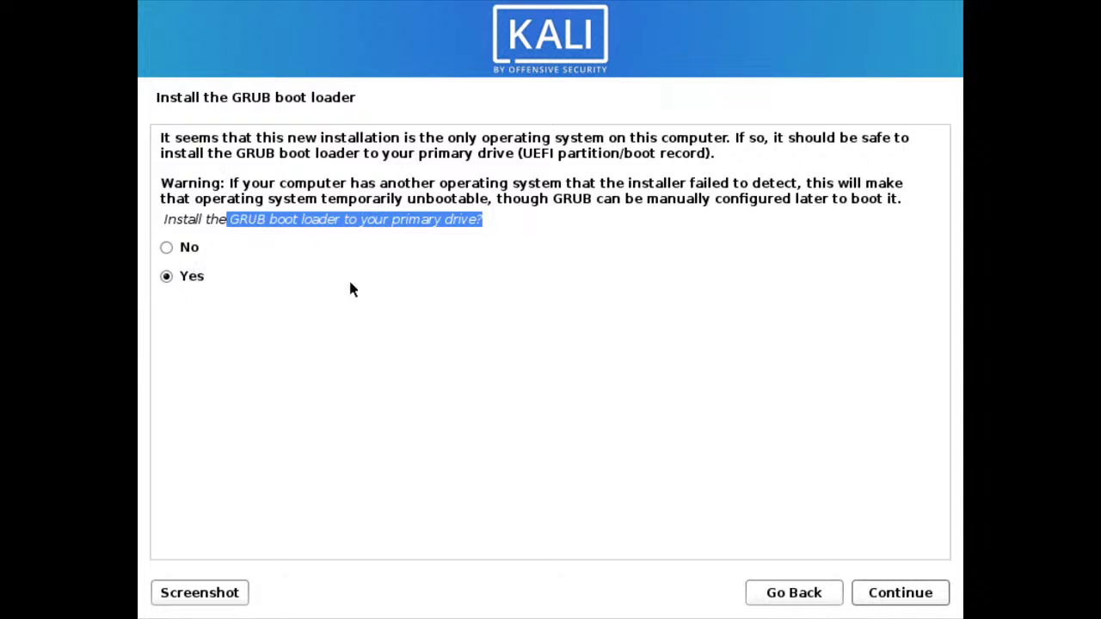
click(896, 593)
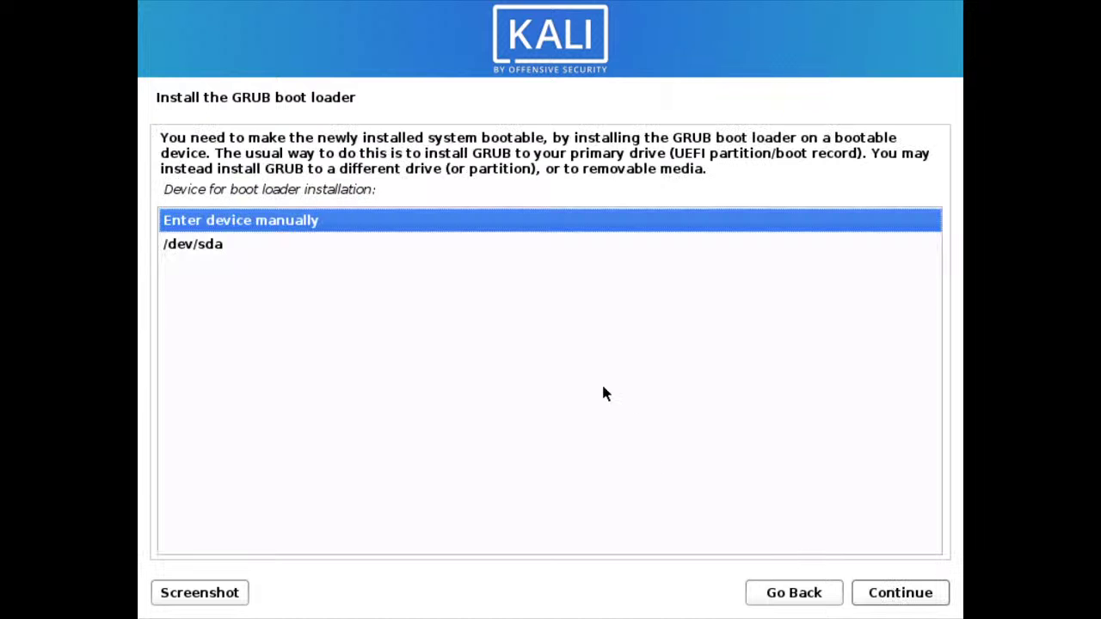
click(207, 247)
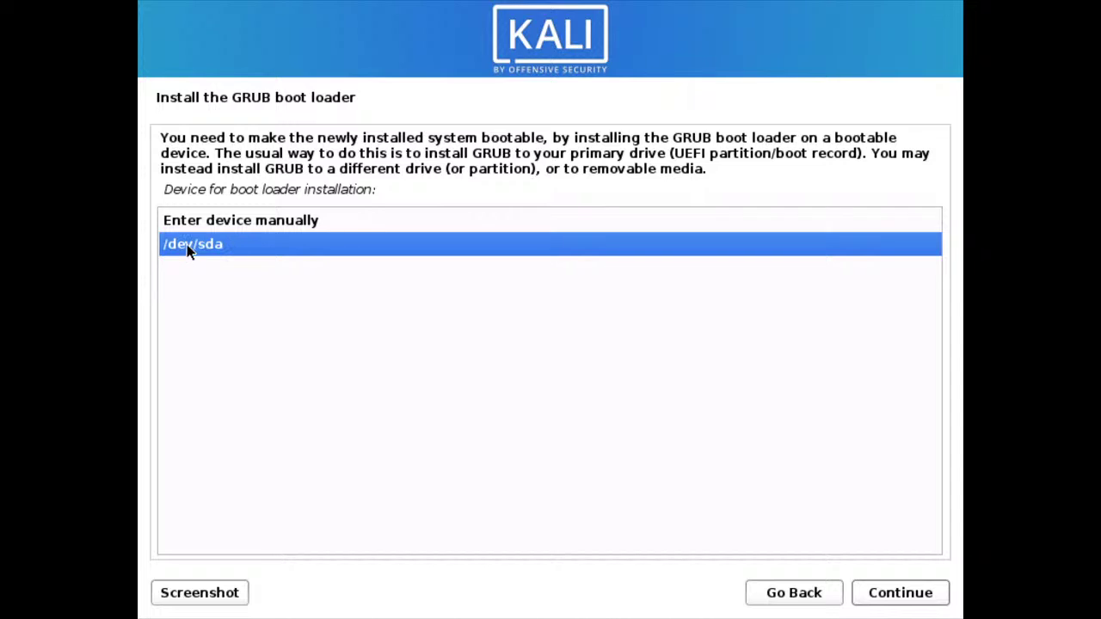
click(901, 593)
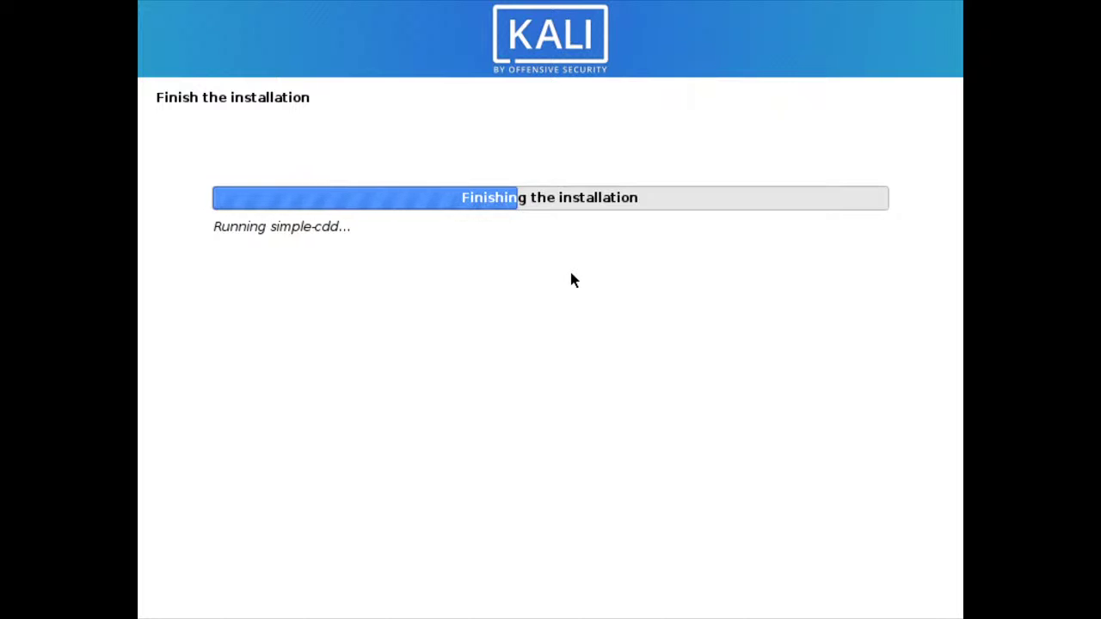
- Leave the full-screen VM, go to YouTube Studio in Chrome, and request ending the live stream
key(ctrl+Left)
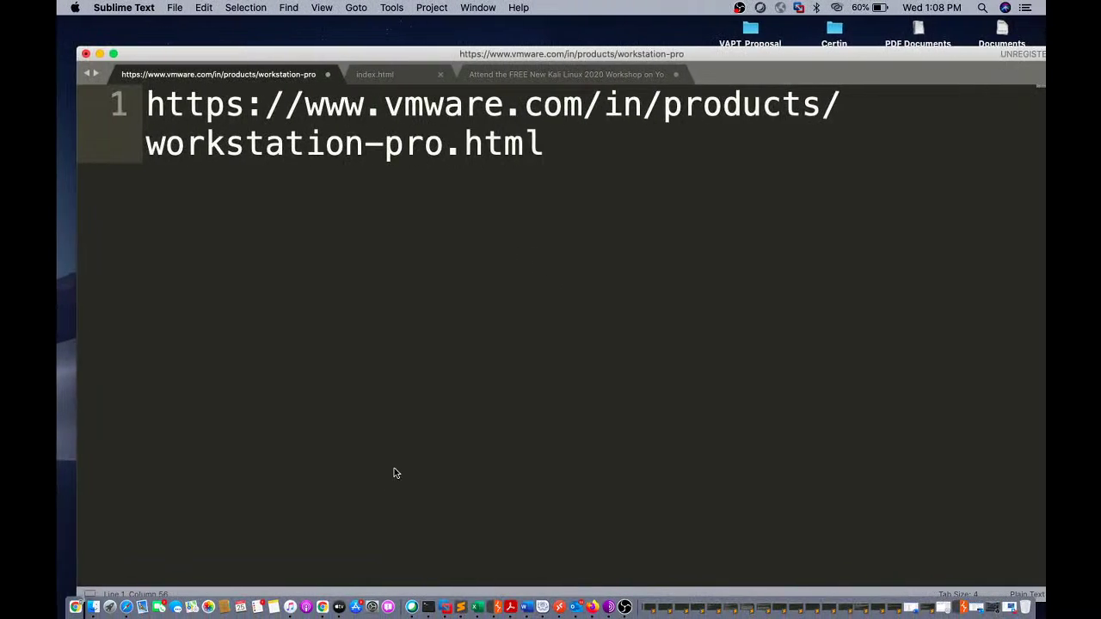
click(322, 609)
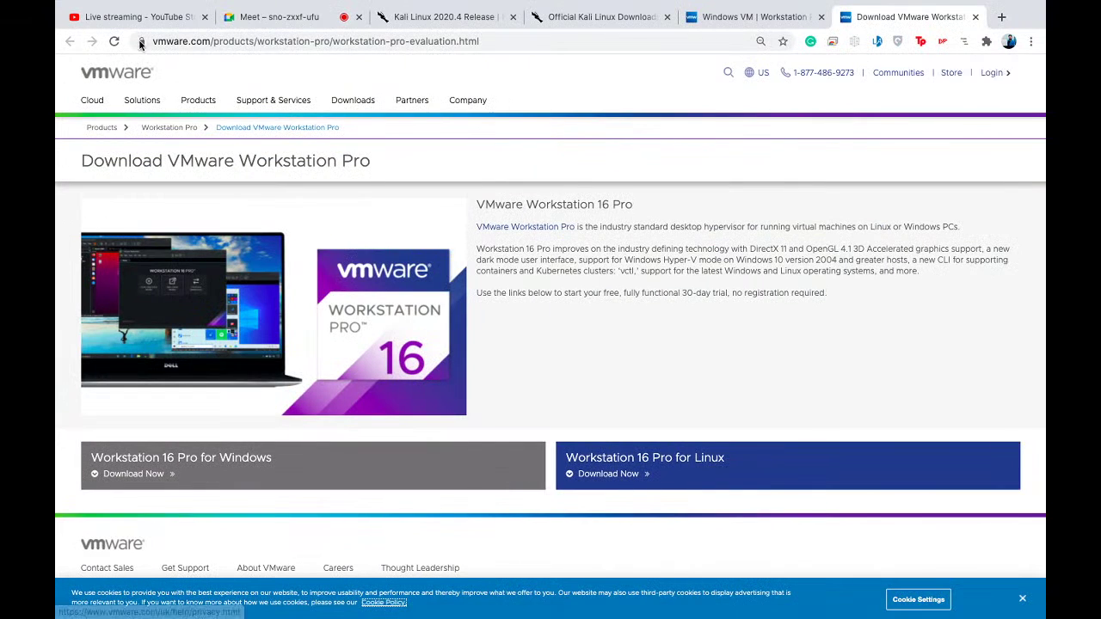
click(269, 16)
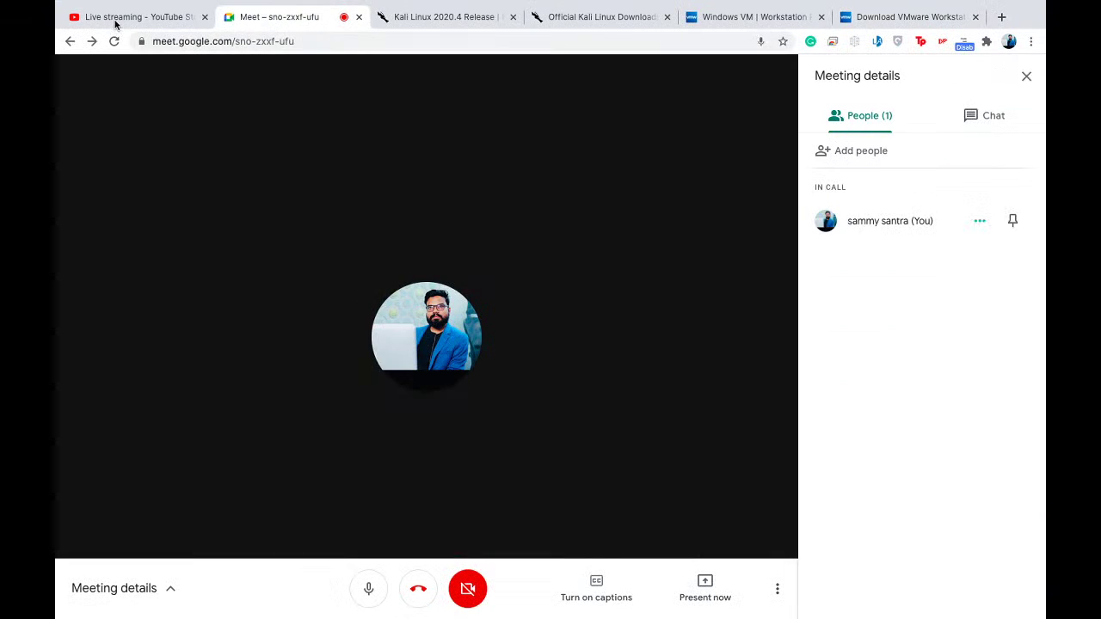
click(115, 18)
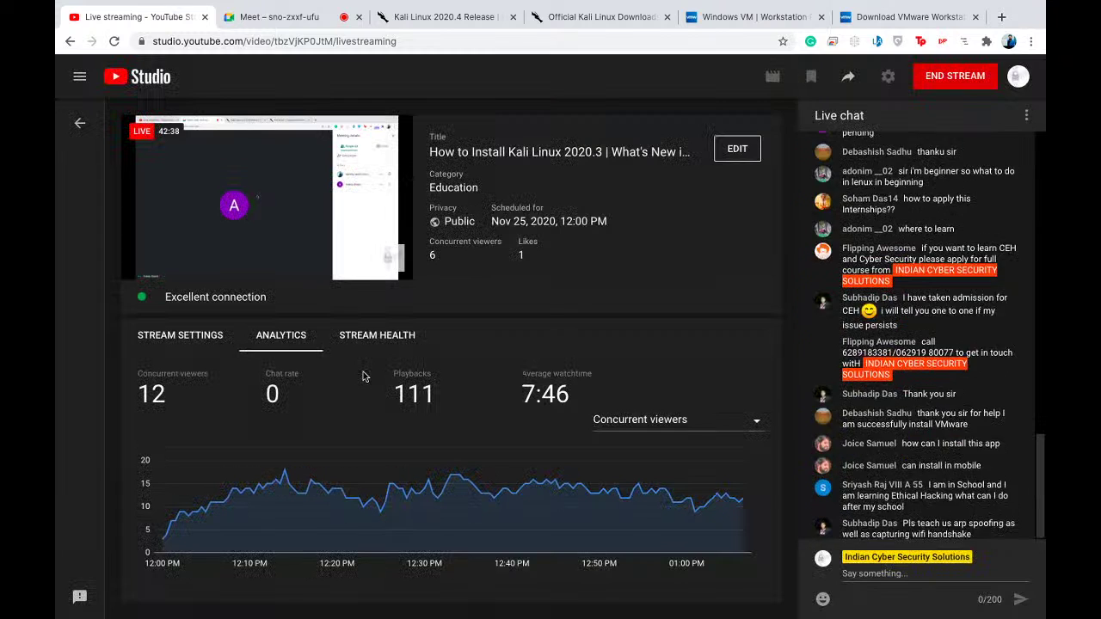
click(937, 74)
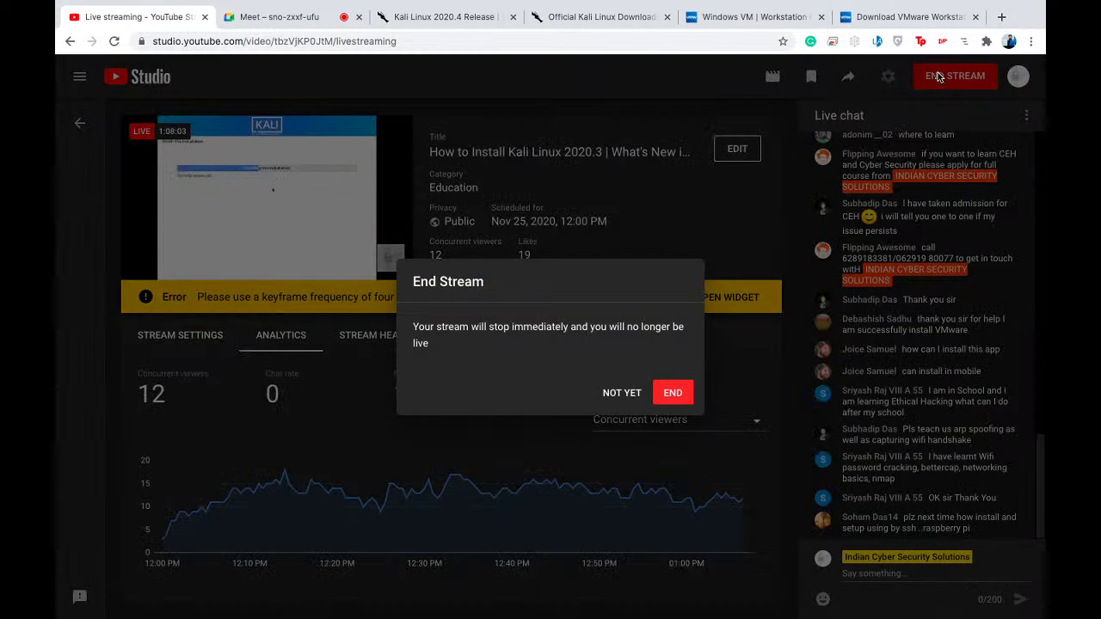